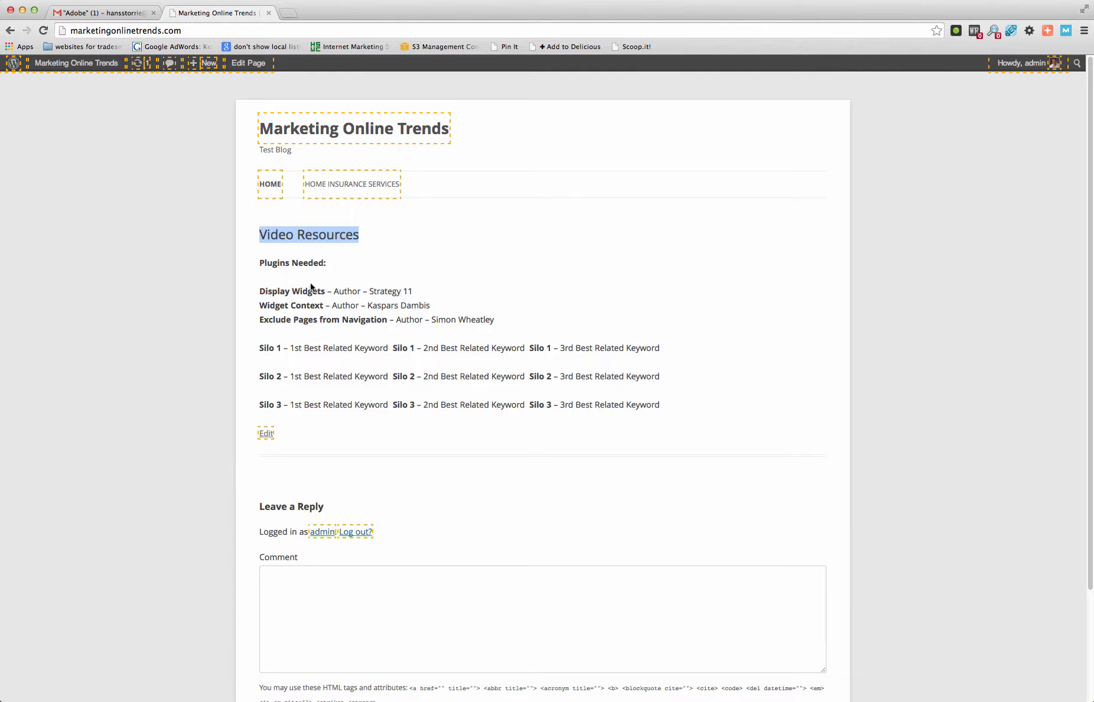
# - Open the Marketing Online Trends site's dashboard and view its installed plugins
pyautogui.moveTo(63, 62)
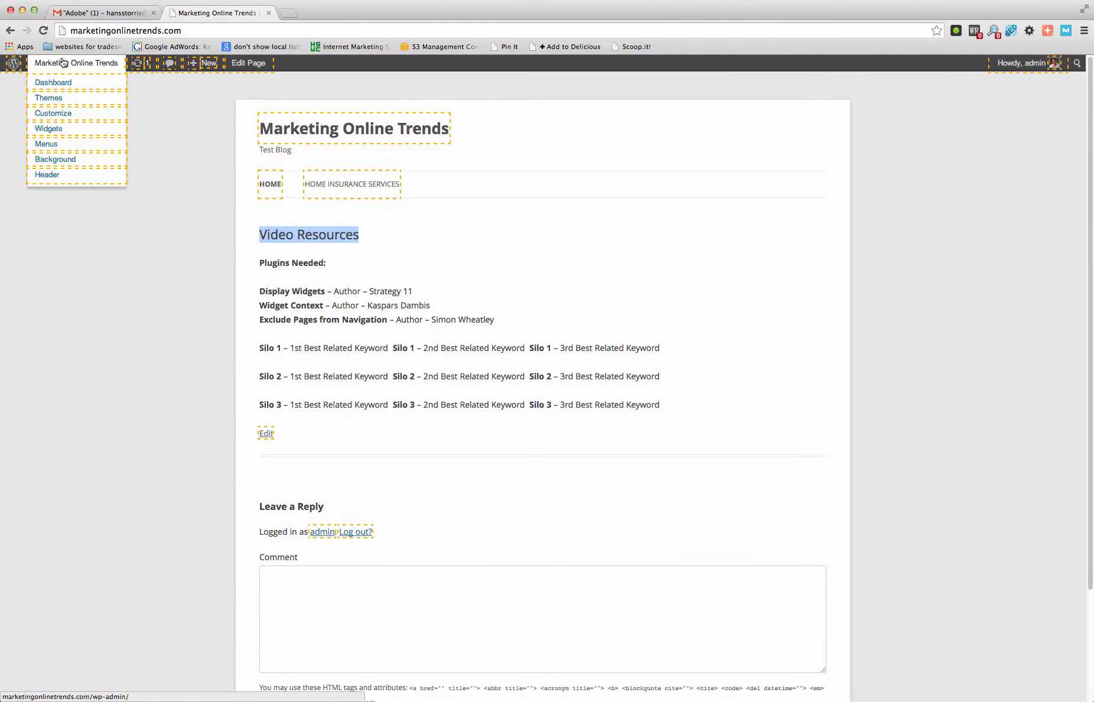
pyautogui.click(55, 83)
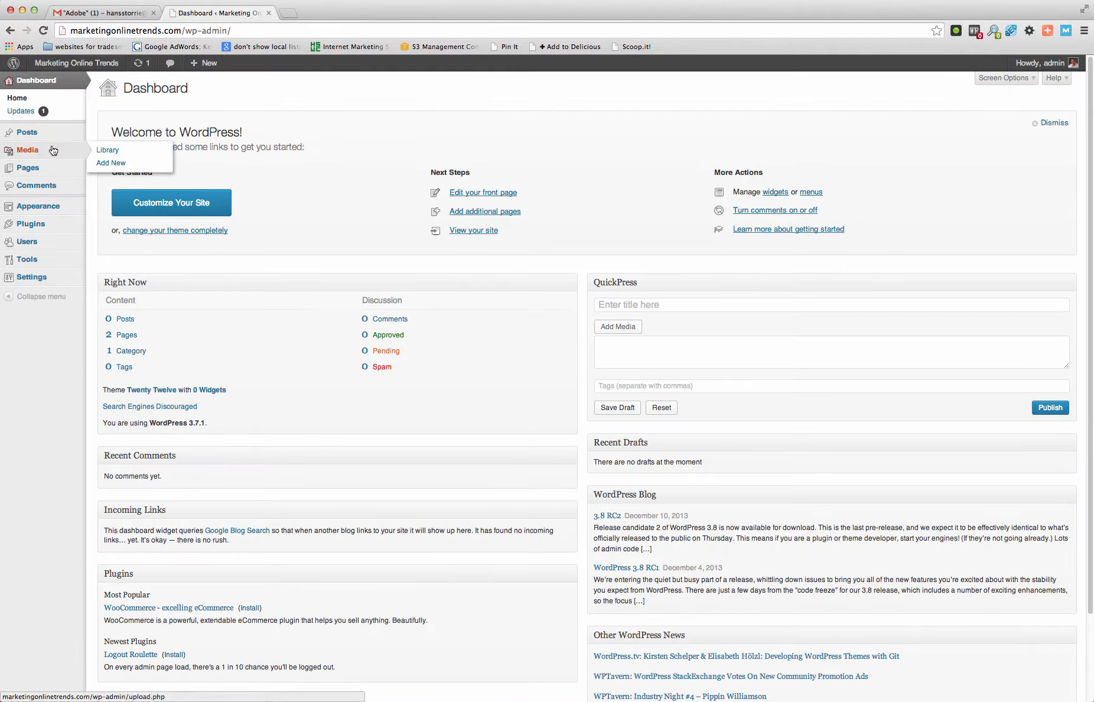
pyautogui.moveTo(49, 224)
pyautogui.click(113, 224)
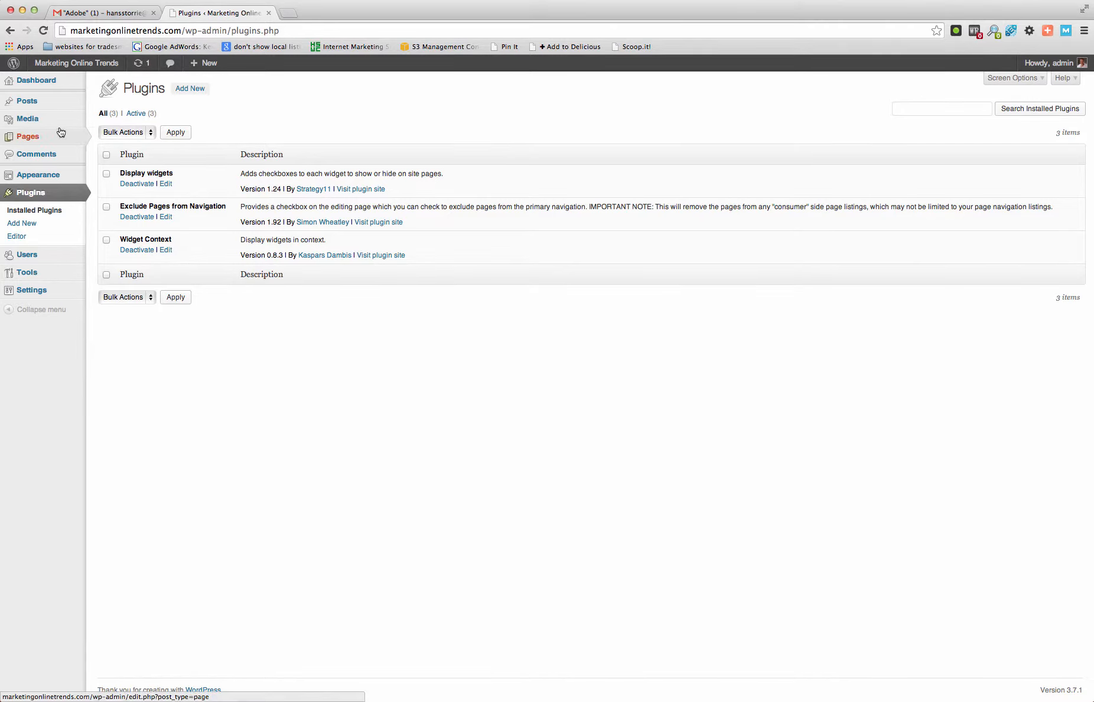
# - Open the existing Home Insurance Services page for editing from the list of all pages
pyautogui.moveTo(59, 137)
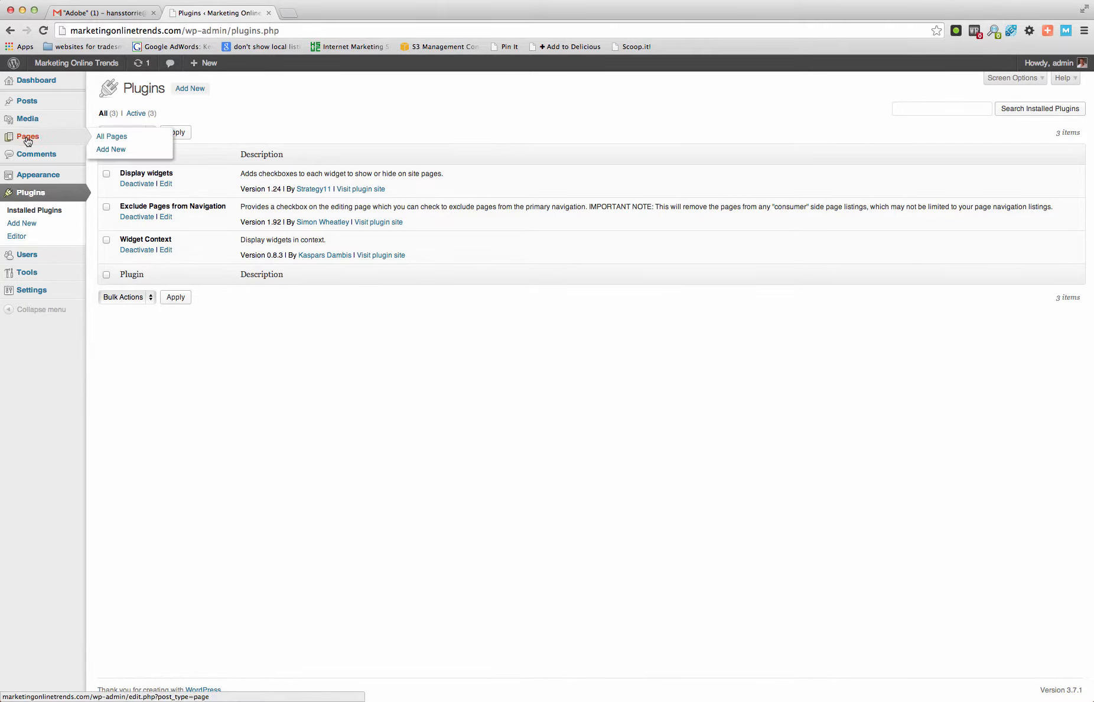
pyautogui.click(110, 136)
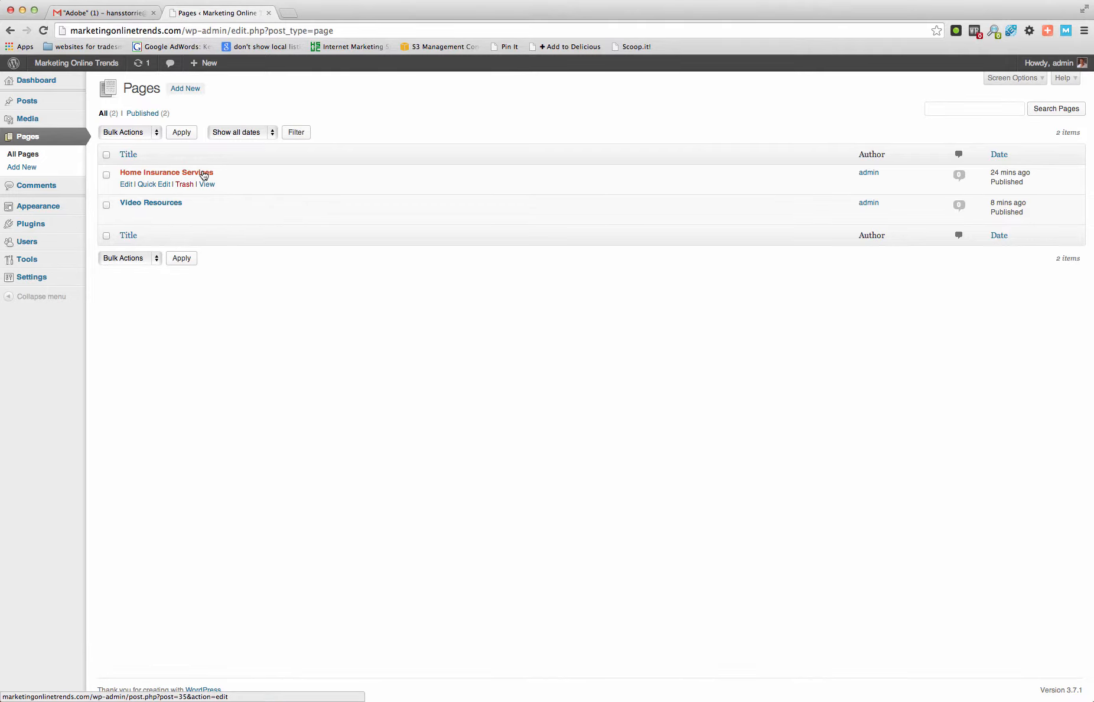
pyautogui.click(126, 185)
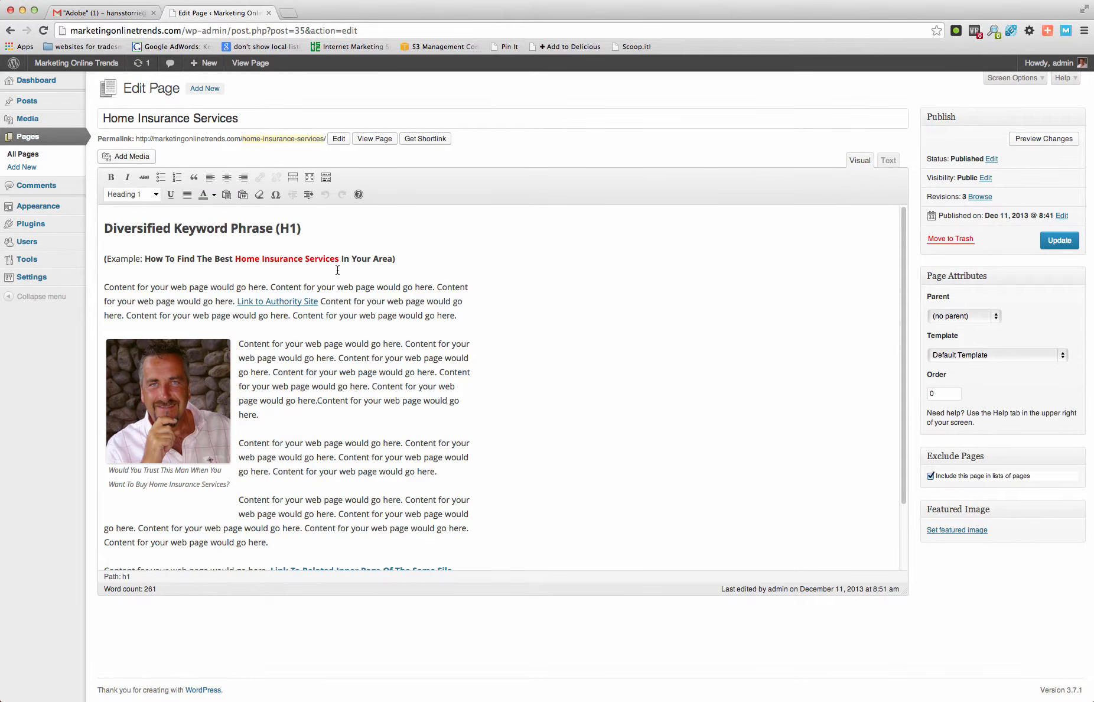
# - Examine the Home Insurance Services page's H1 phrase, example keyword title, authority link, captioned image, inner silo link and video placeholder
pyautogui.scroll(-3, 449, 266)
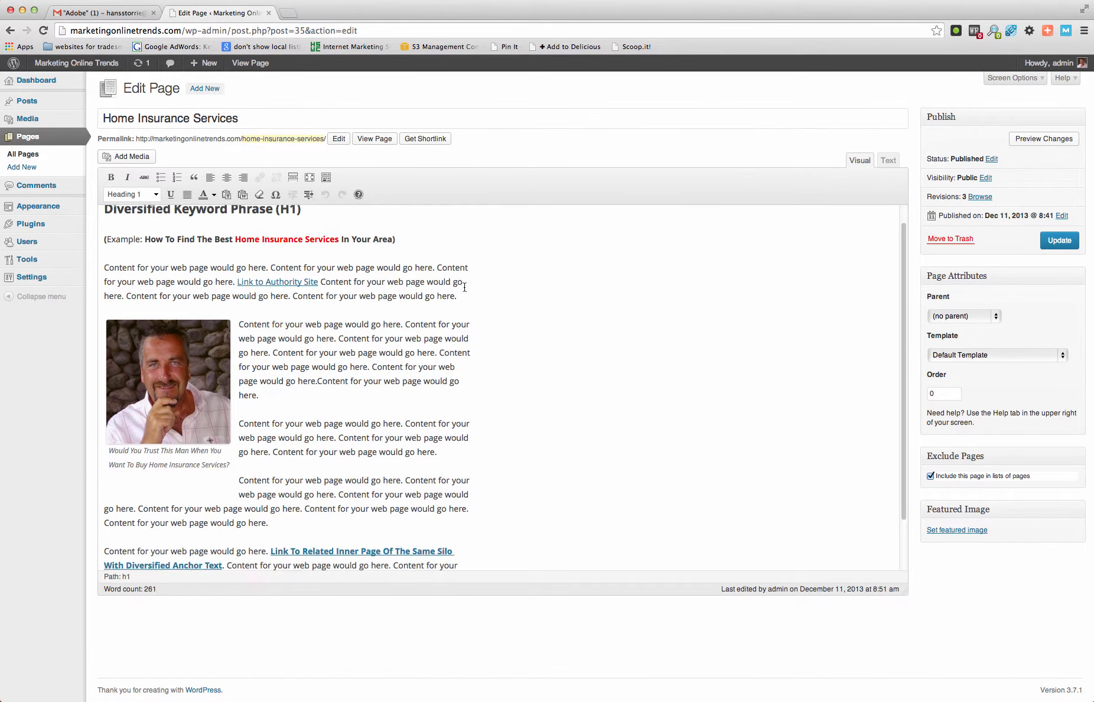
pyautogui.scroll(3, 465, 287)
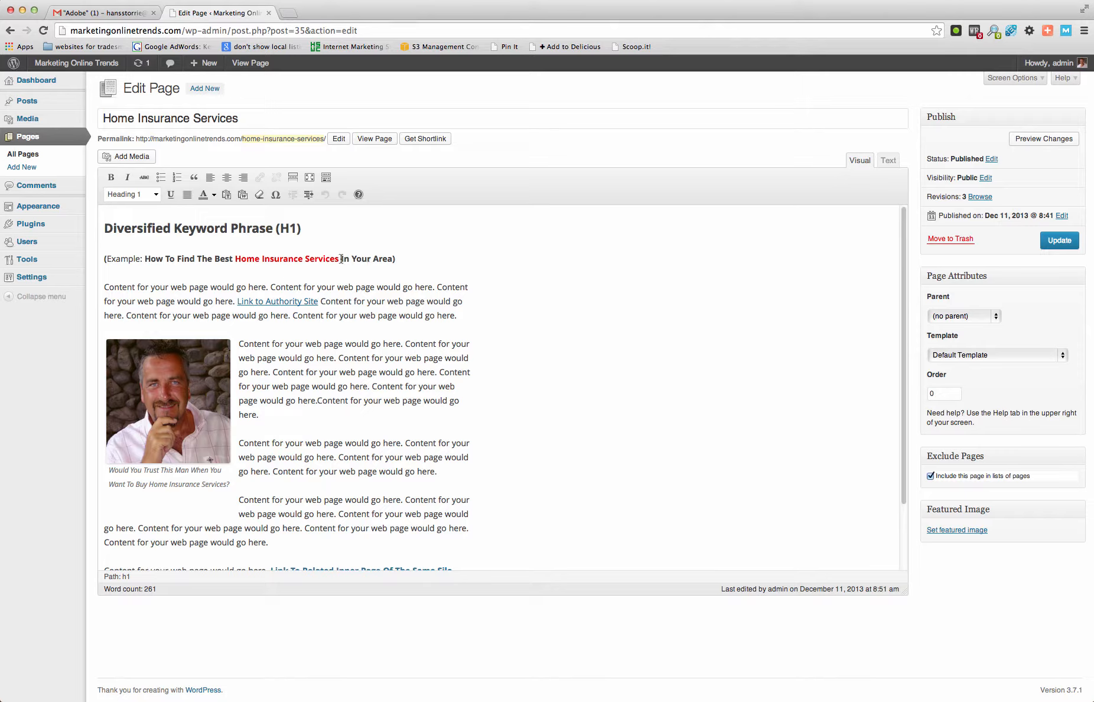
pyautogui.moveTo(340, 259)
pyautogui.mouseDown()
pyautogui.moveTo(236, 260)
pyautogui.moveTo(395, 261)
pyautogui.moveTo(339, 261)
pyautogui.mouseUp()
pyautogui.click(297, 301)
pyautogui.click(319, 292)
pyautogui.moveTo(177, 258); pyautogui.dragTo(337, 260)
pyautogui.click(336, 321)
pyautogui.scroll(-3, 493, 436)
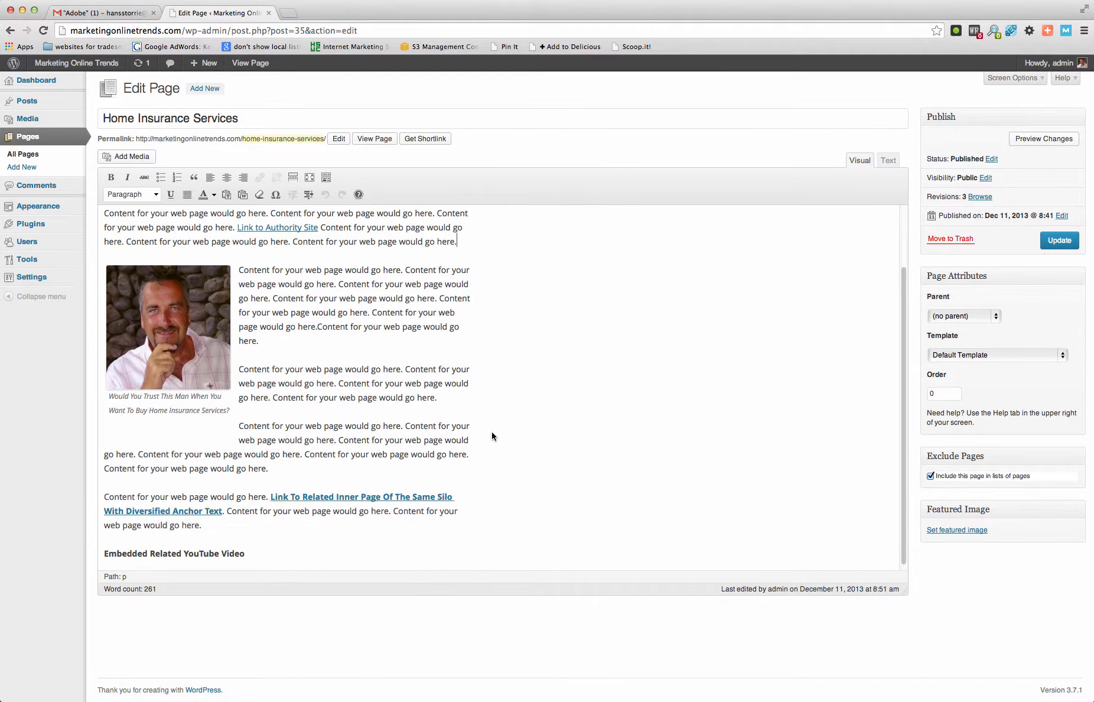
pyautogui.scroll(3, 493, 436)
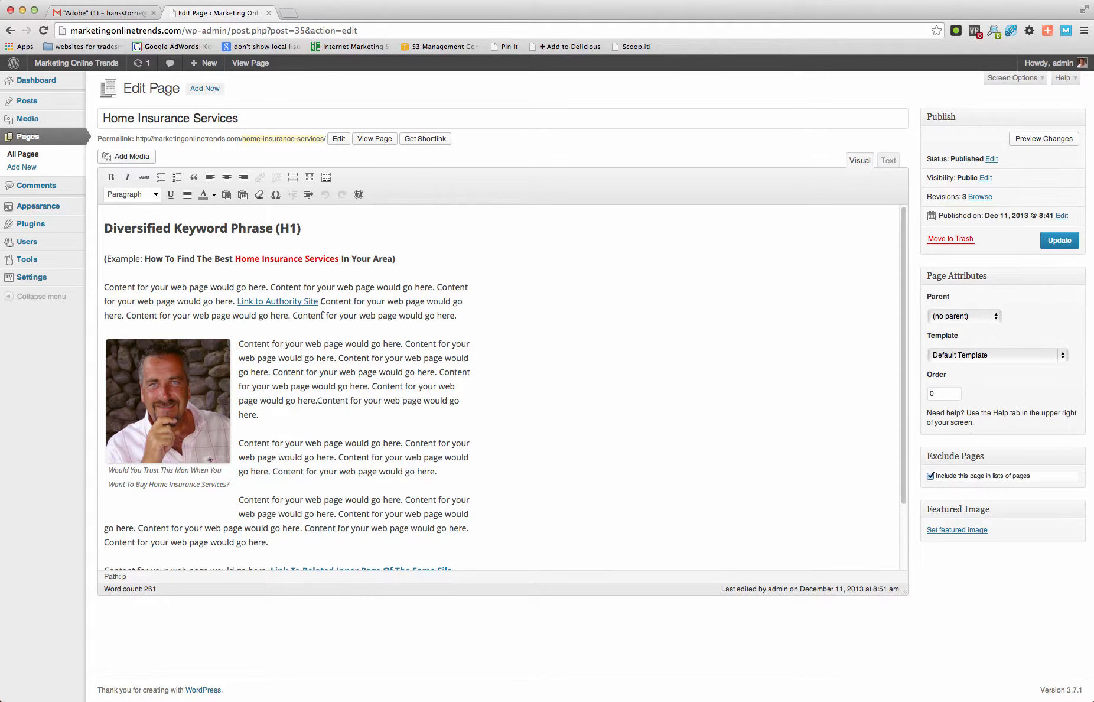
pyautogui.scroll(-3, 344, 324)
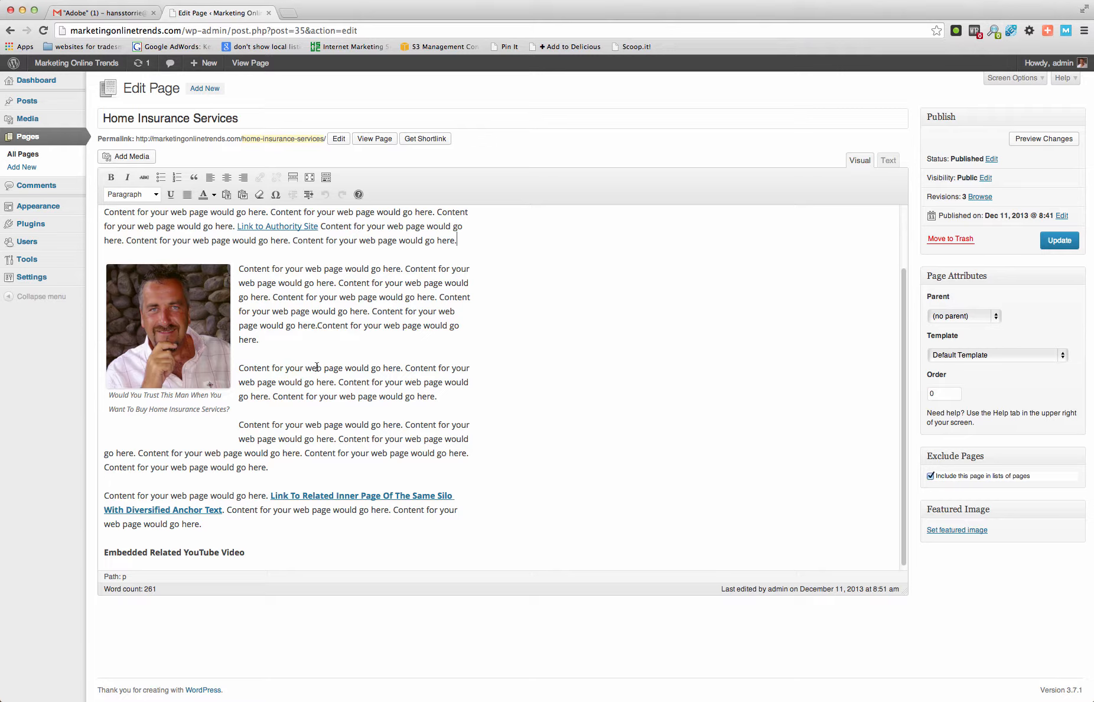
pyautogui.scroll(1, 317, 367)
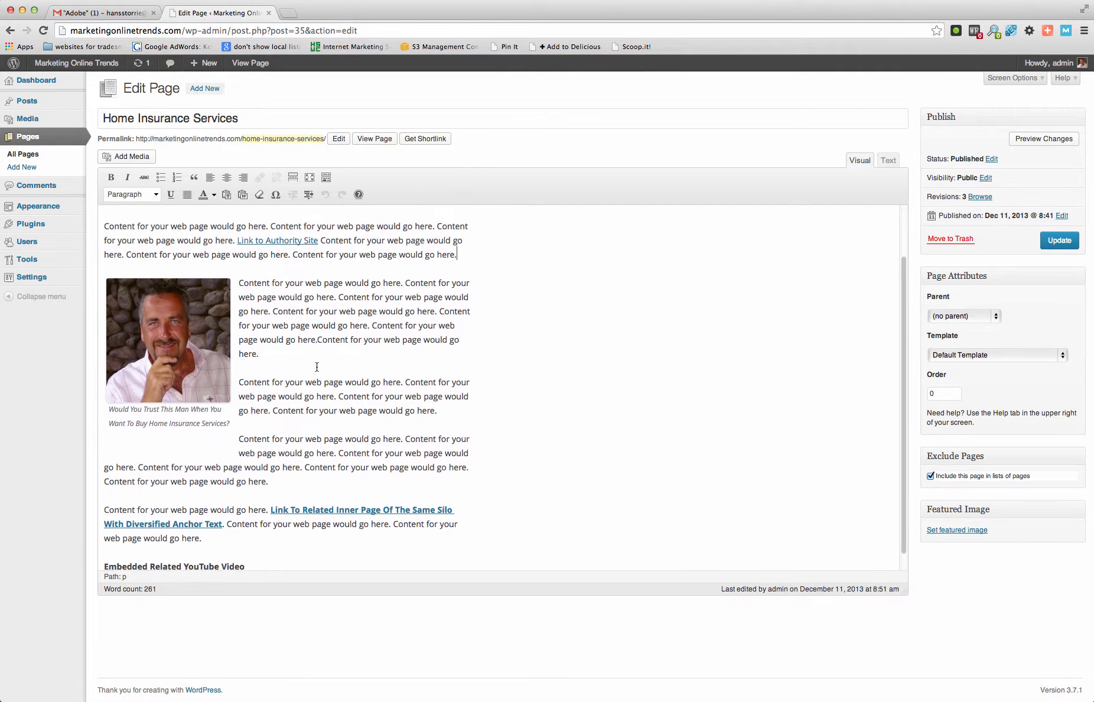
pyautogui.scroll(-1, 316, 367)
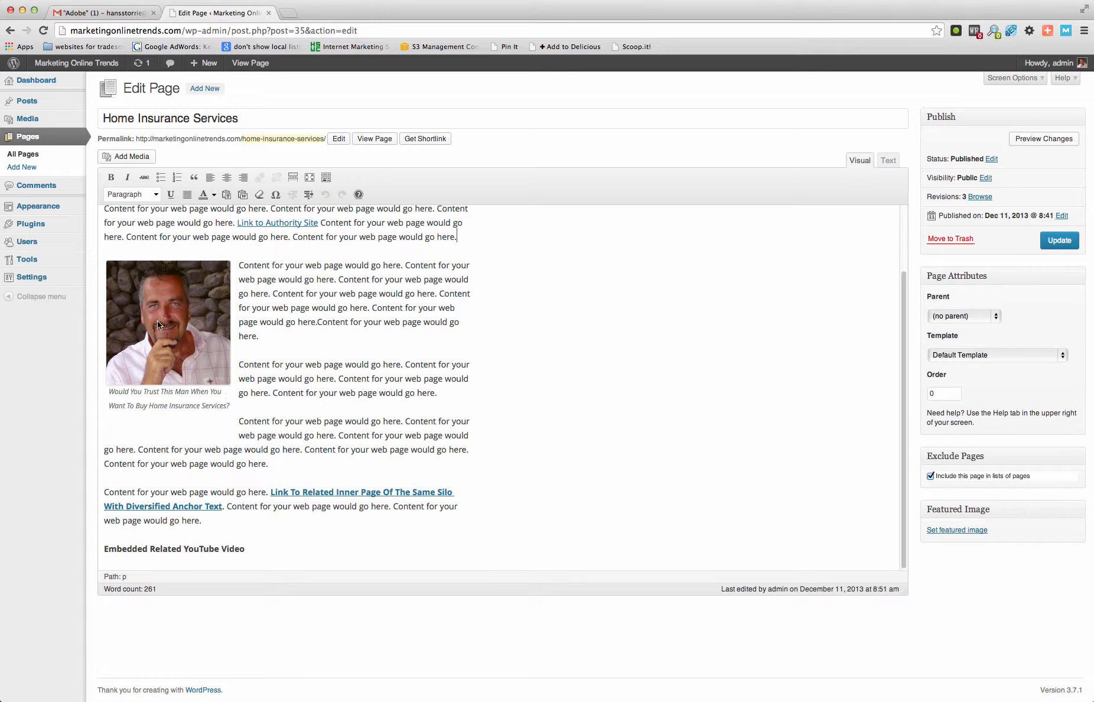
pyautogui.moveTo(157, 321)
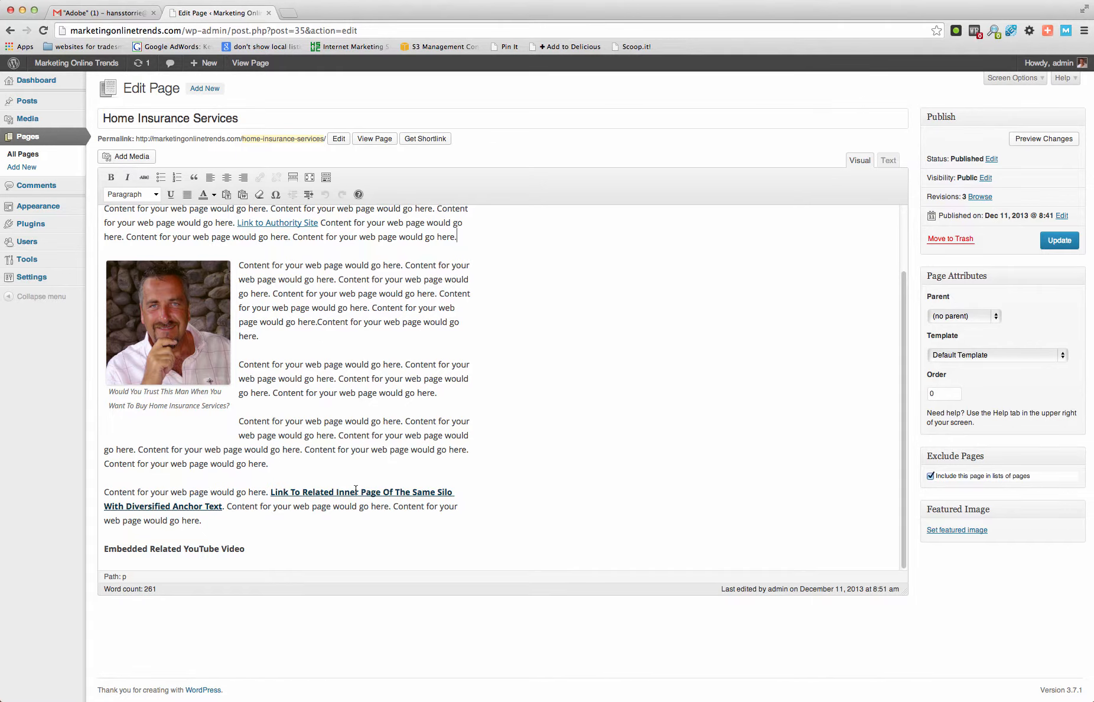
pyautogui.scroll(3, 359, 469)
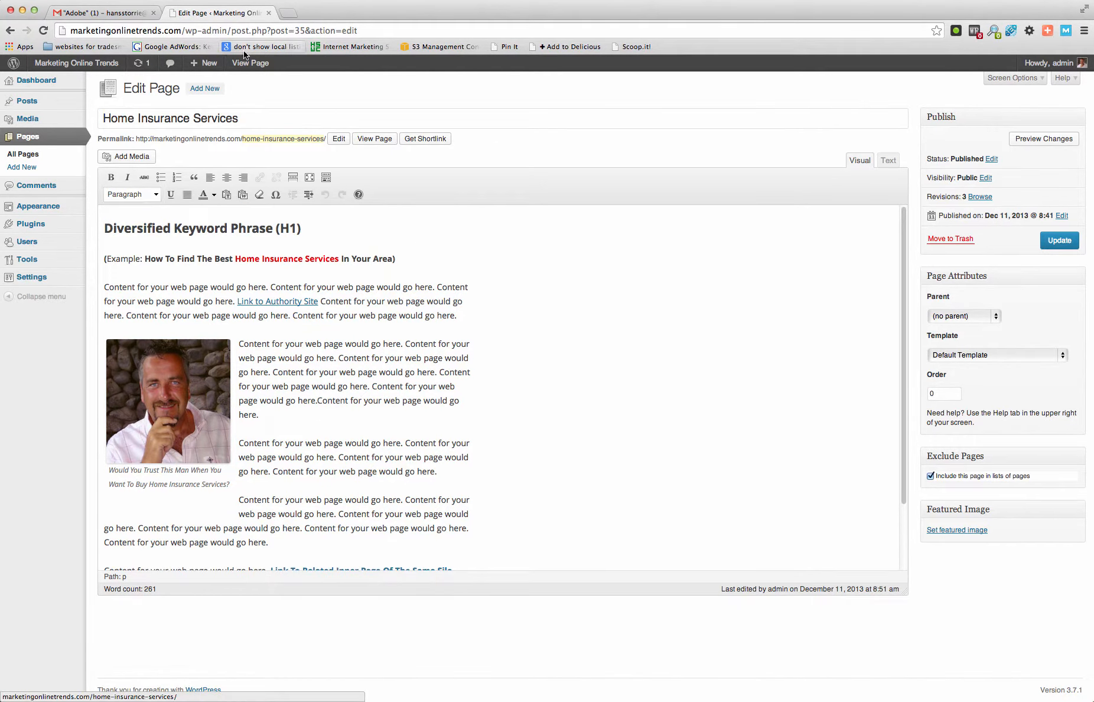
# - Look at the blank new page form, return to Home Insurance Services and review its available parent pages
pyautogui.click(205, 89)
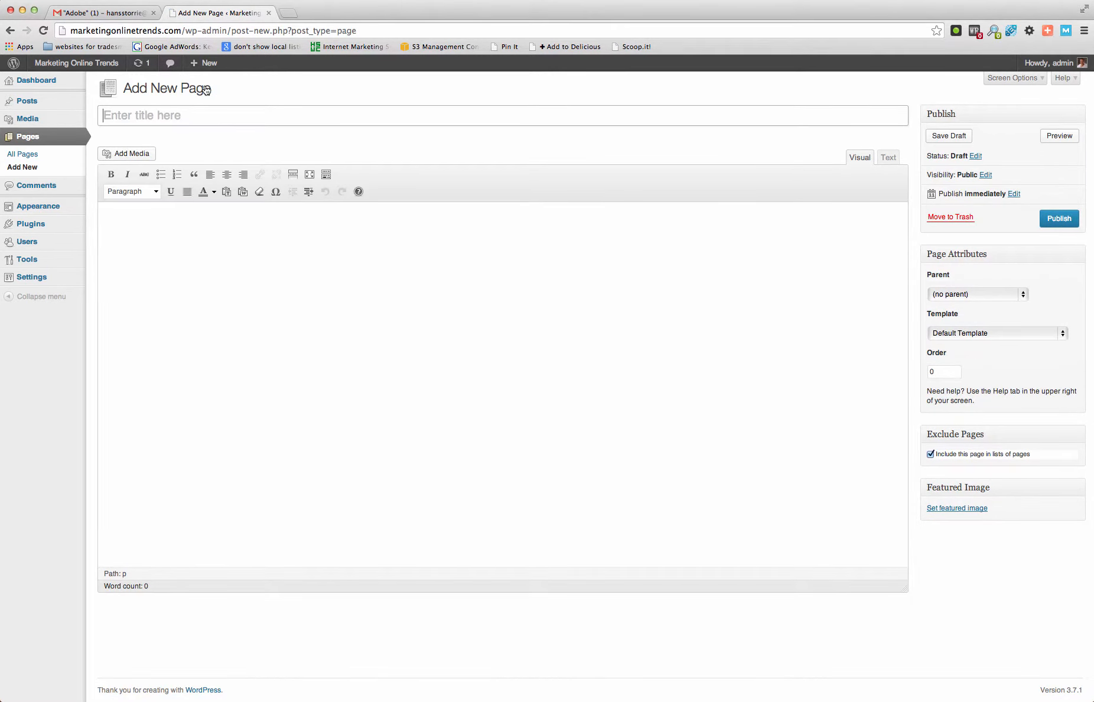
pyautogui.click(11, 31)
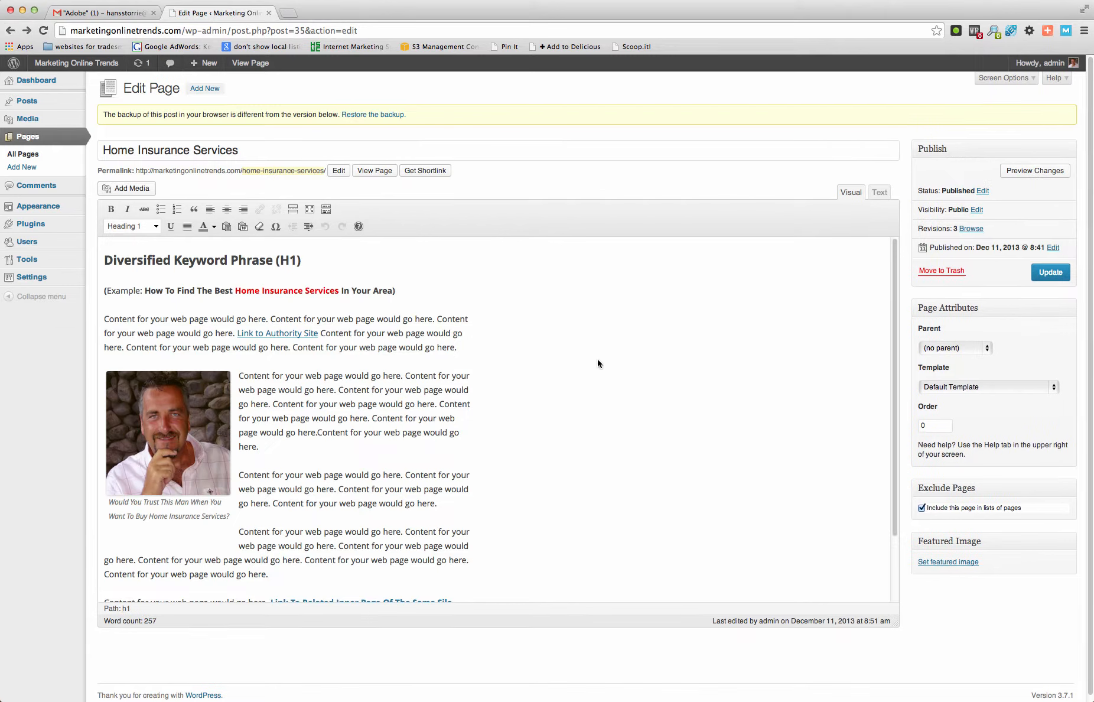
pyautogui.scroll(-3, 599, 359)
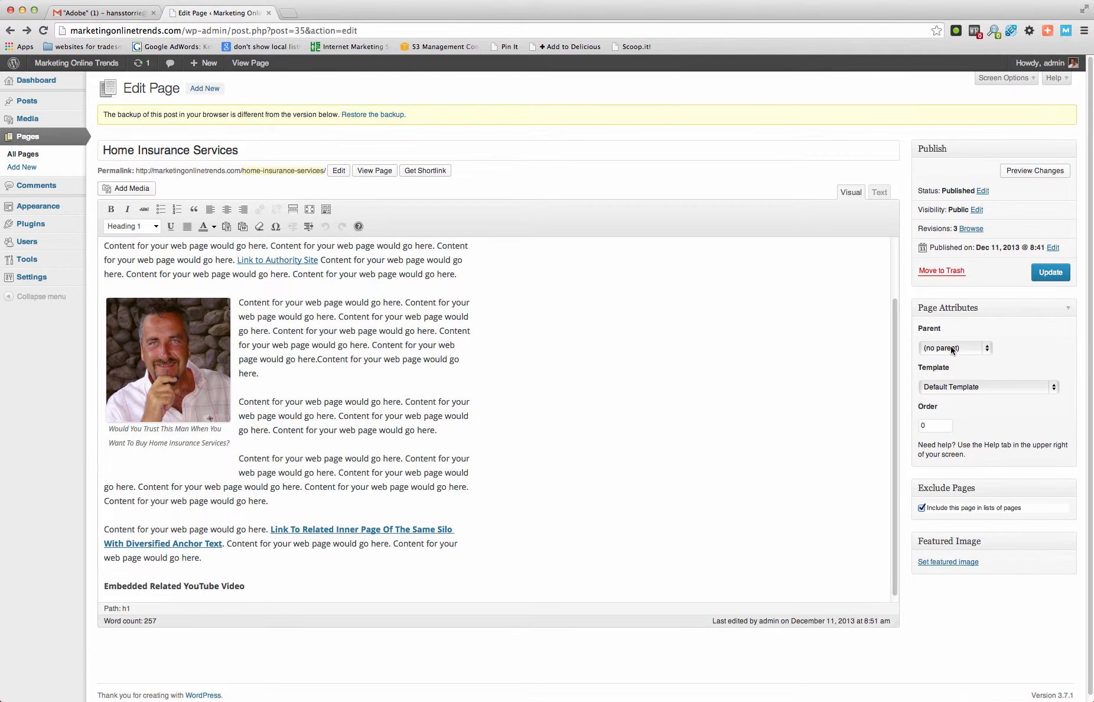
pyautogui.click(987, 349)
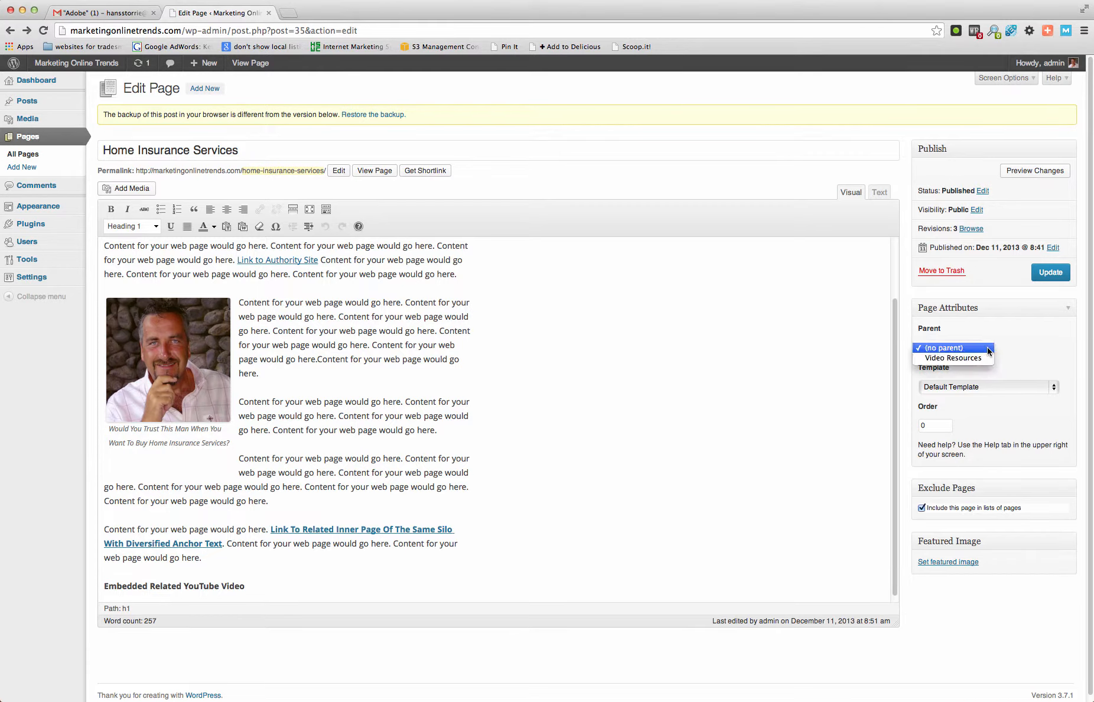
pyautogui.click(987, 349)
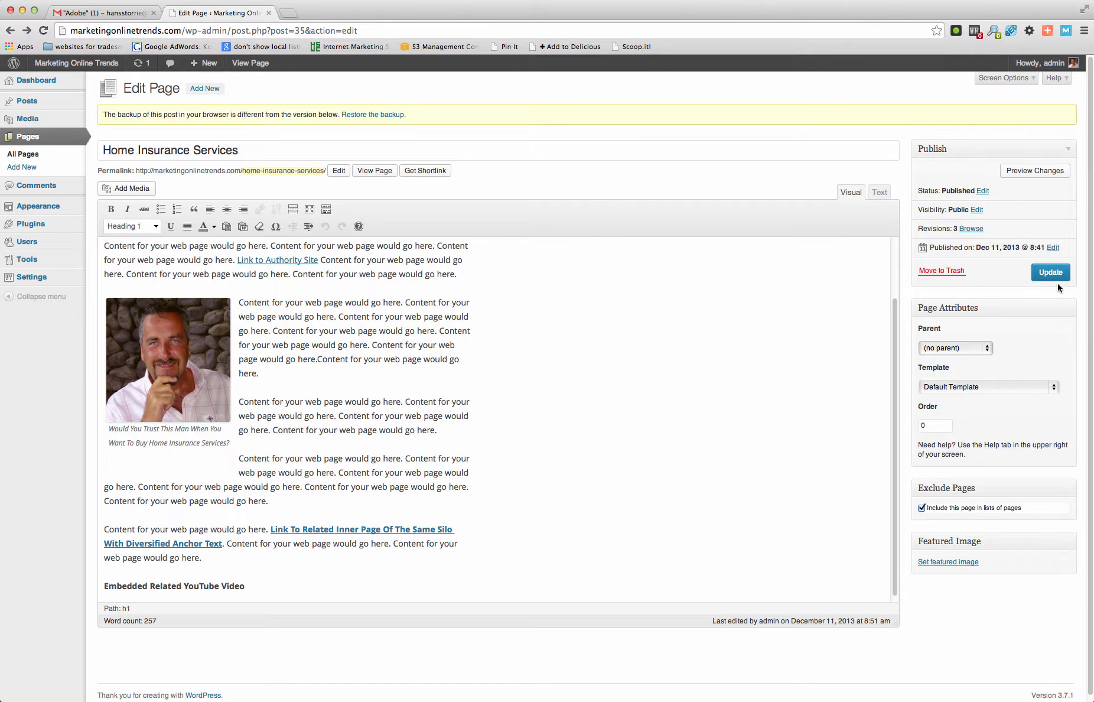
# - Create a new page titled "Self Employed Insurance"
pyautogui.click(205, 90)
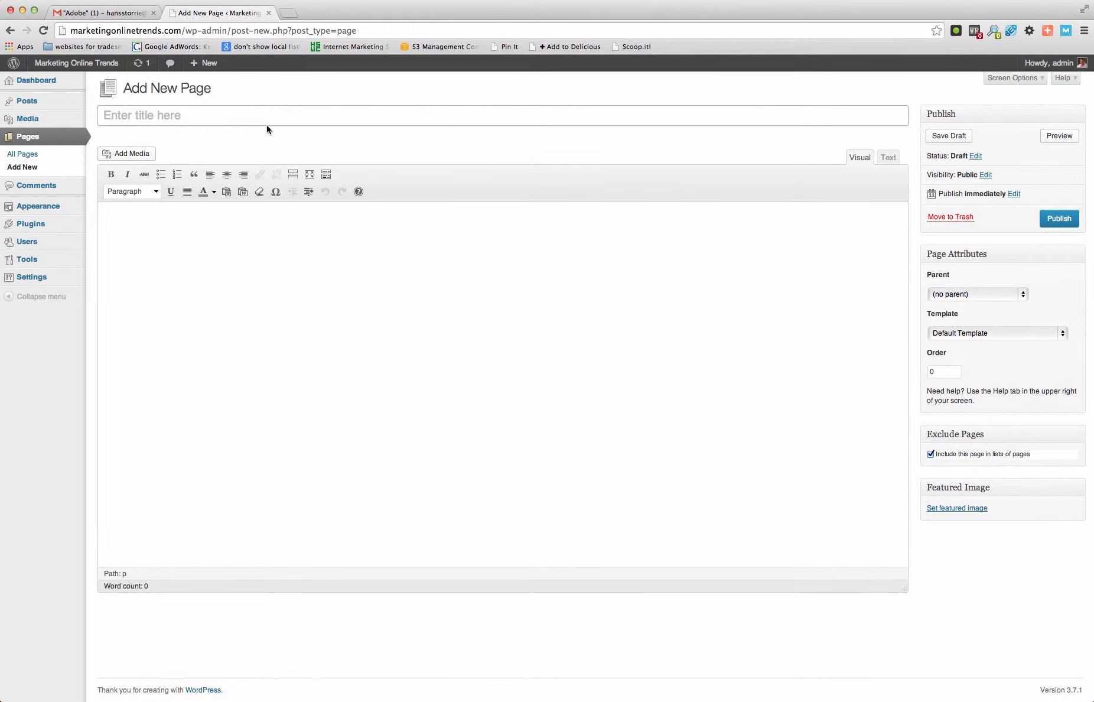
pyautogui.write('Self Emploted Insuran')
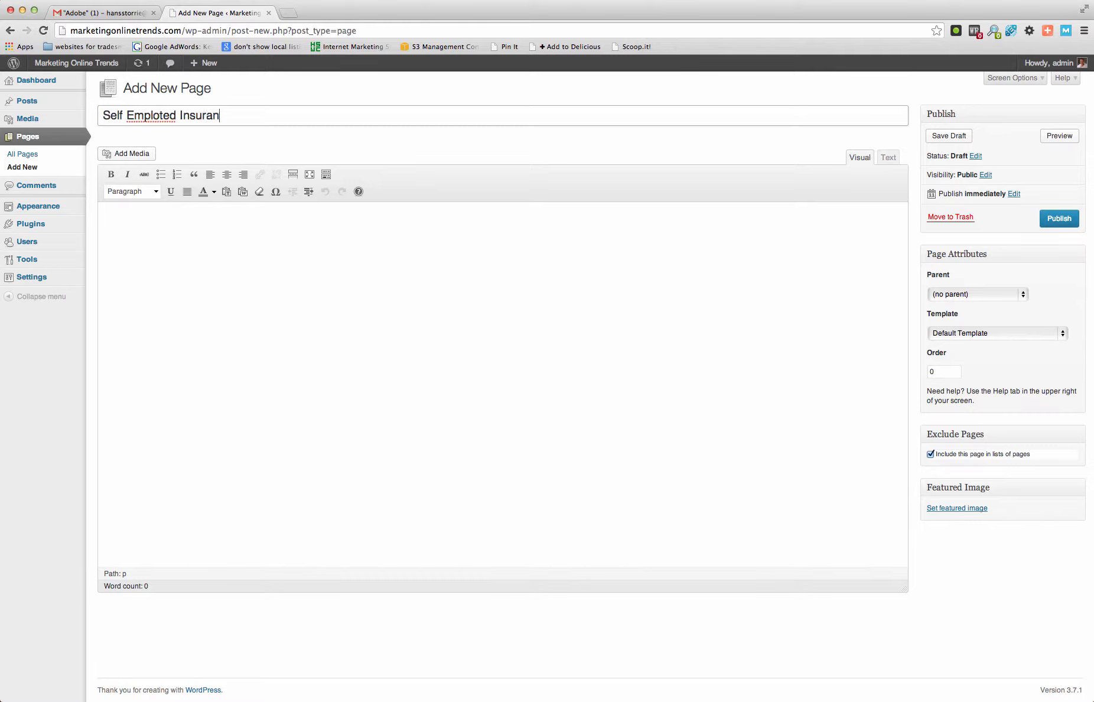
pyautogui.write('ce')
pyautogui.press('BackSpace')
pyautogui.press('BackSpace')
pyautogui.press('BackSpace')
pyautogui.write('yed')
# - Enter "HI Diversified Text" in the body of the Self Employed Insurance page and format it as Heading 1
pyautogui.click(219, 230)
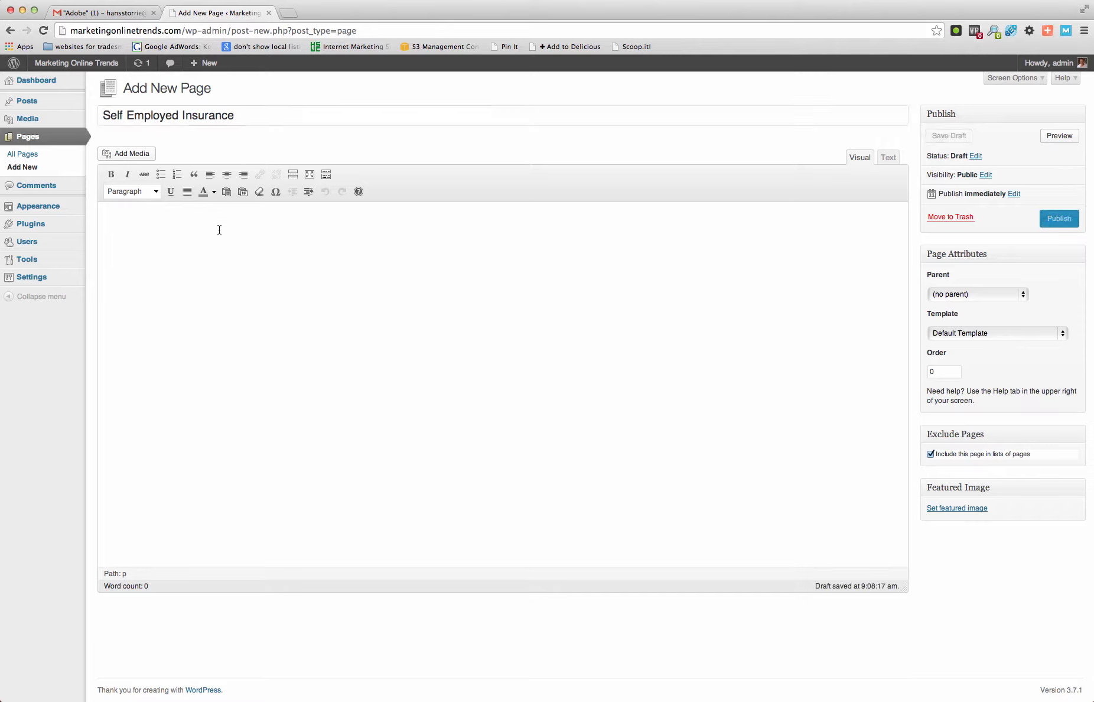
pyautogui.write('H')
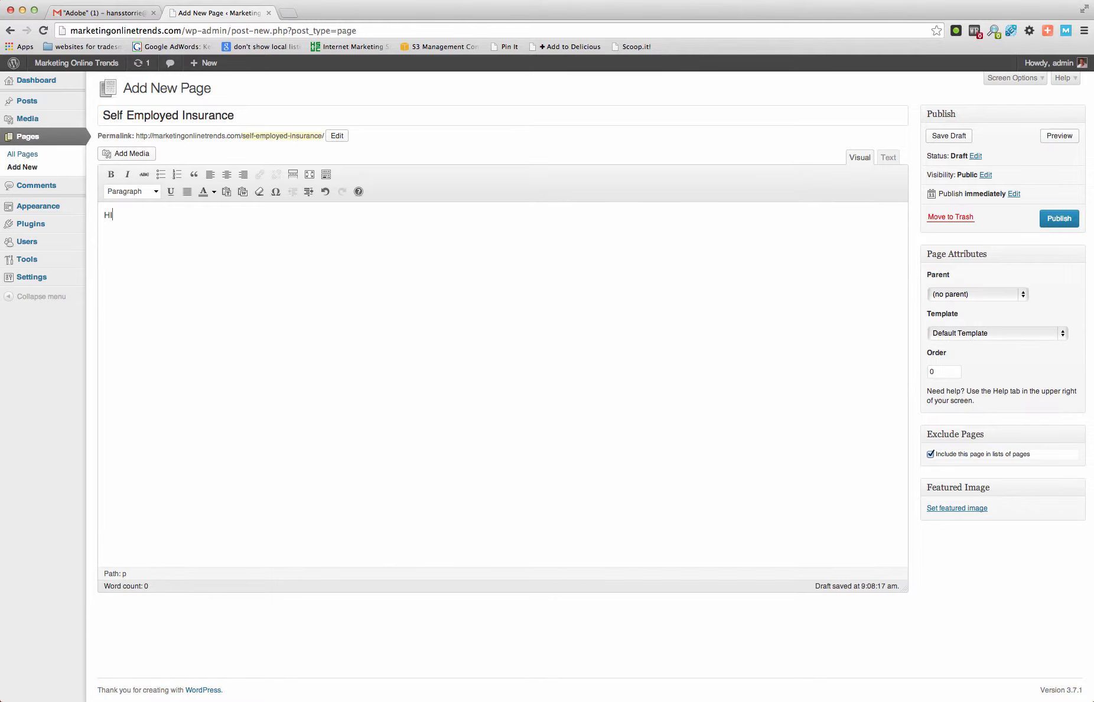
pyautogui.write('I Diversified Text')
pyautogui.moveTo(179, 215); pyautogui.dragTo(94, 212)
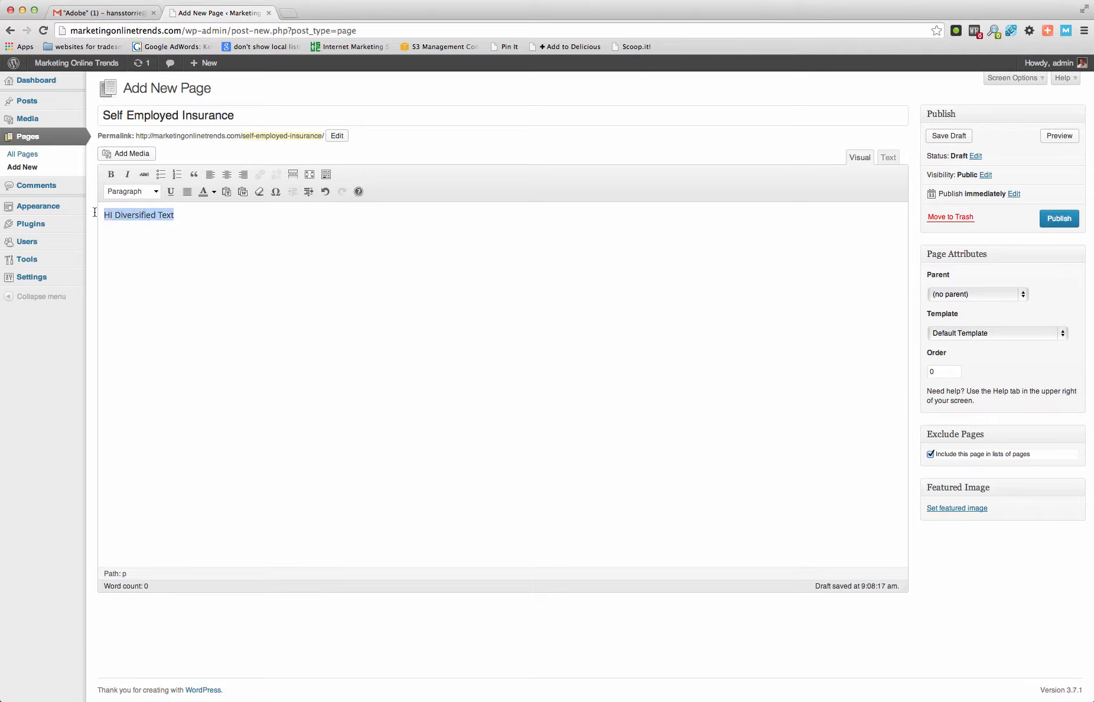
pyautogui.click(155, 191)
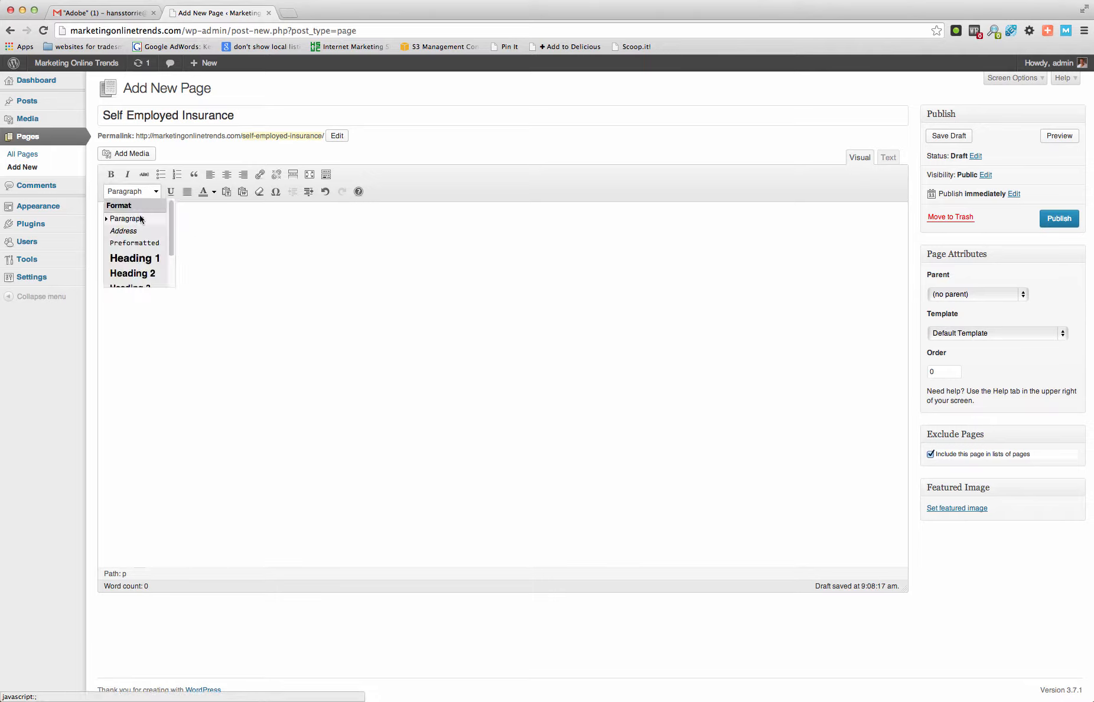
pyautogui.click(141, 260)
# - Add the paragraphs "Content" and "Related Video" below the heading and publish the Self Employed Insurance page
pyautogui.click(243, 256)
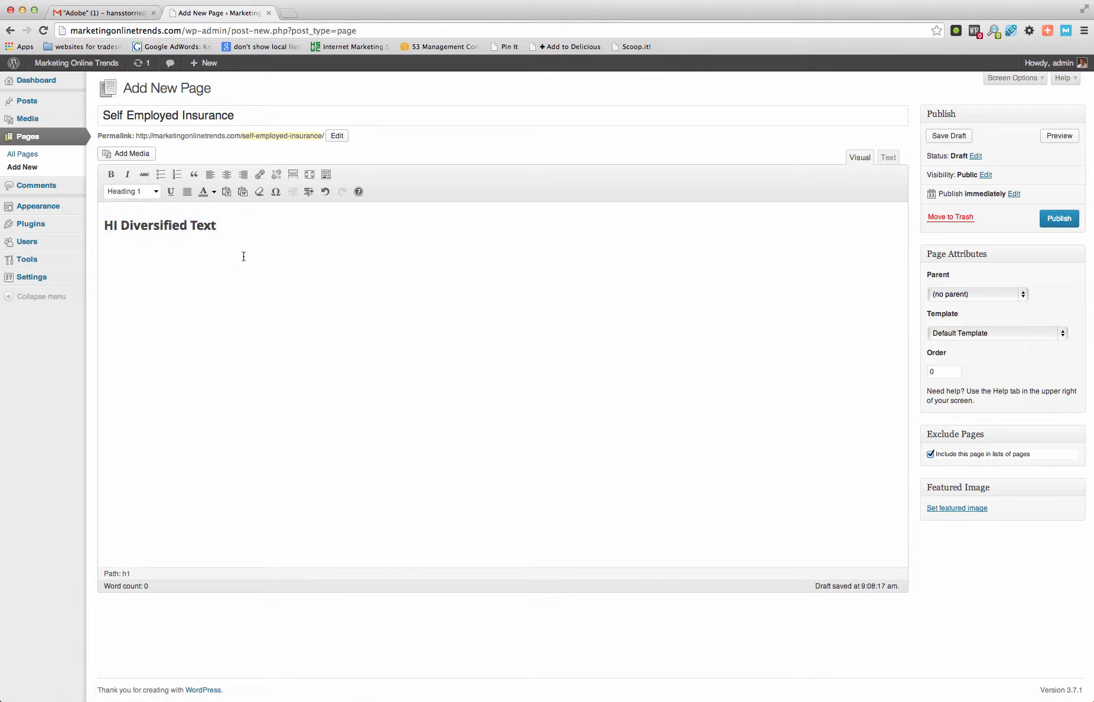
pyautogui.press('Return')
pyautogui.write('Content')
pyautogui.press('Return')
pyautogui.press('Return')
pyautogui.write('Related Video')
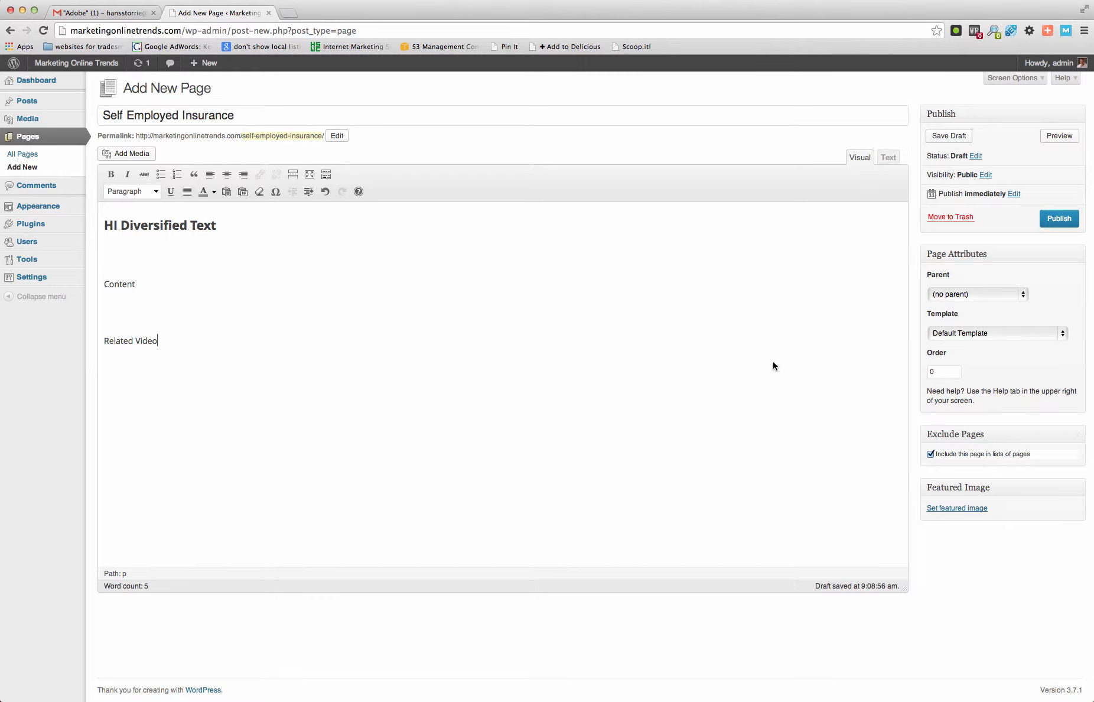
pyautogui.click(1062, 220)
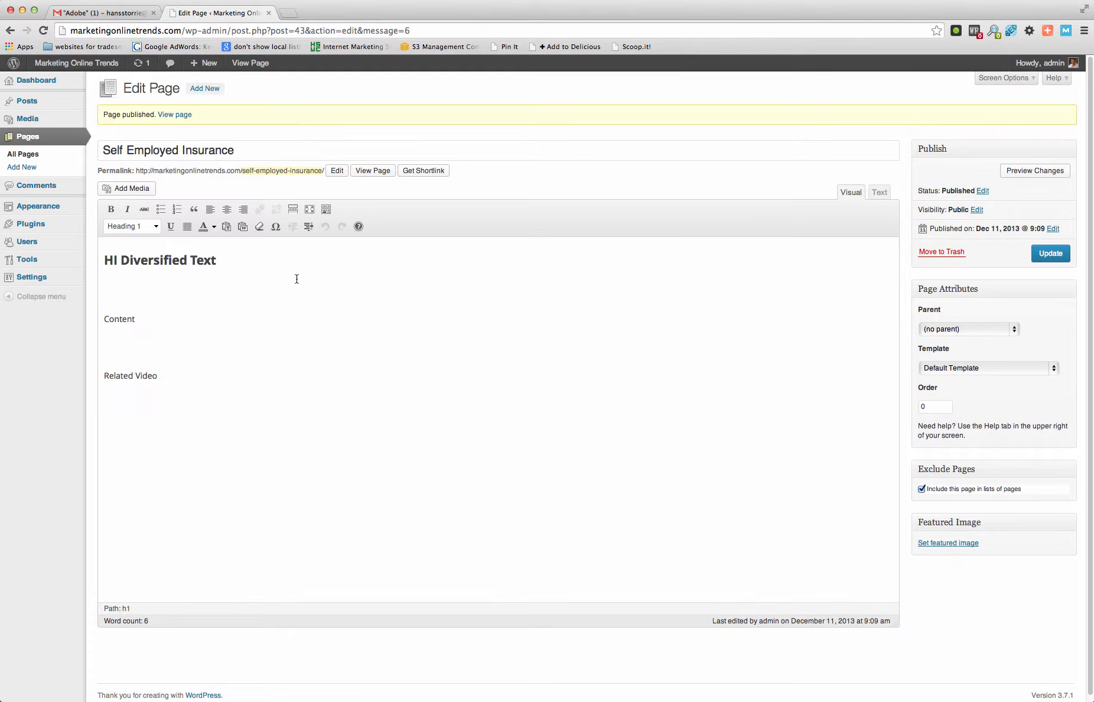
# - Create another new page titled "Cheap Car Insurance"
pyautogui.click(206, 91)
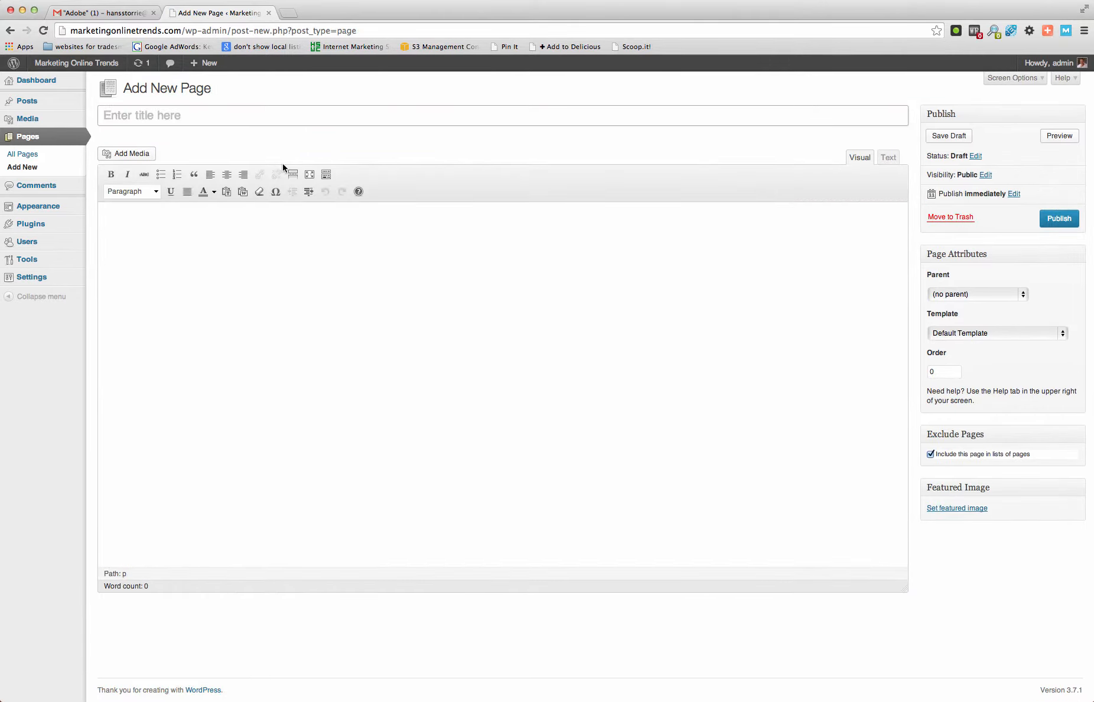
pyautogui.write('Cheap Car Insurance')
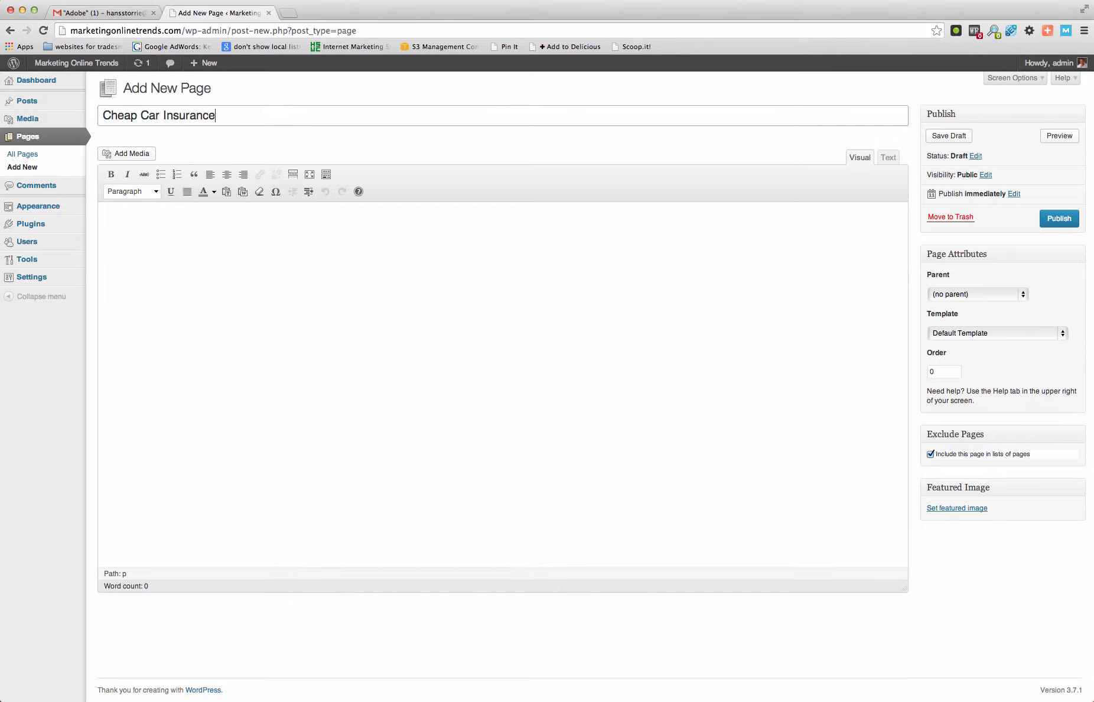
# - Enter "H1 Text" in the body of the Cheap Car Insurance page and format it as Heading 1
pyautogui.click(300, 232)
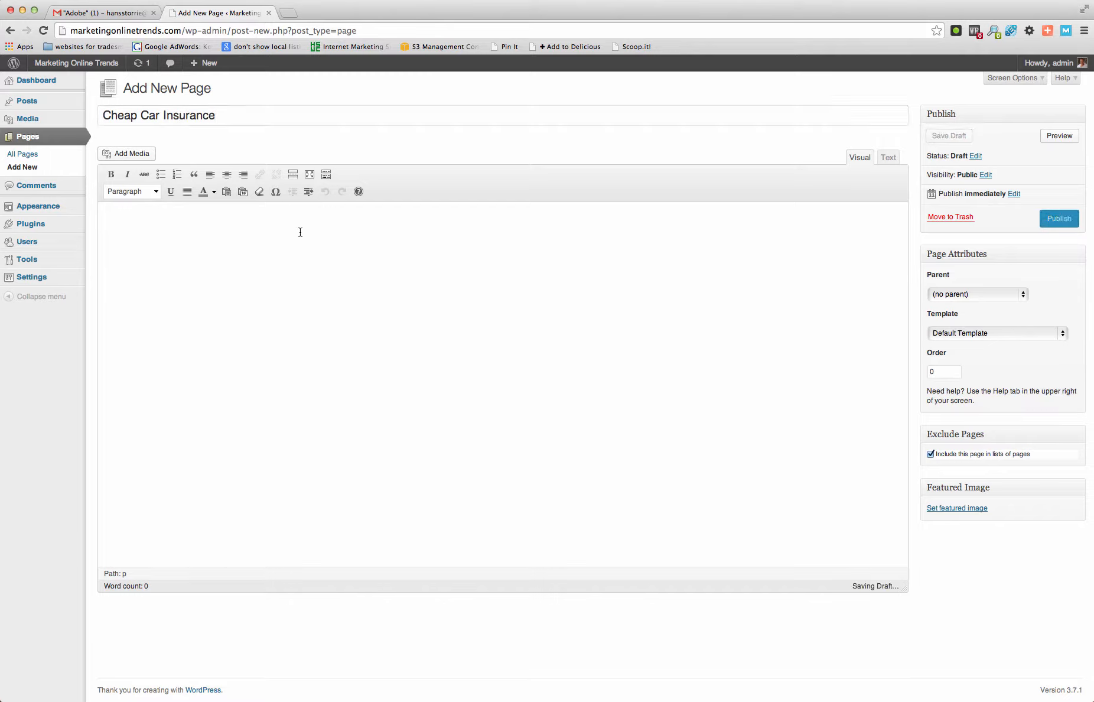
pyautogui.write('Hi')
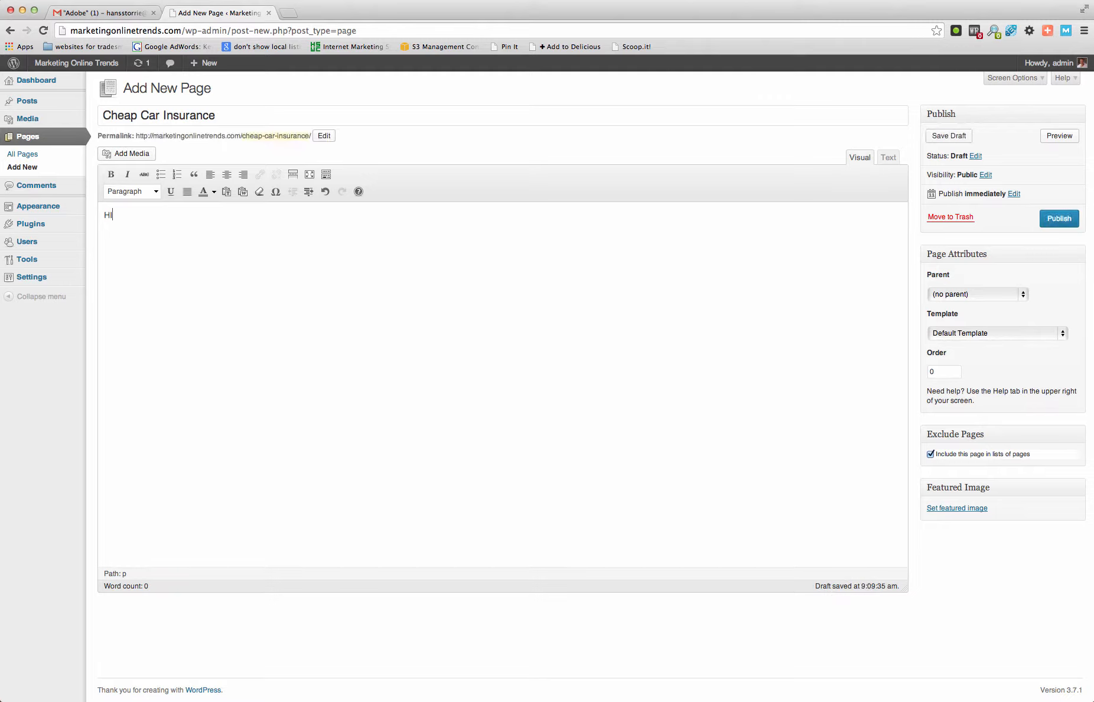
pyautogui.write('1 Text')
pyautogui.moveTo(153, 217); pyautogui.dragTo(104, 217)
pyautogui.click(158, 193)
pyautogui.click(153, 258)
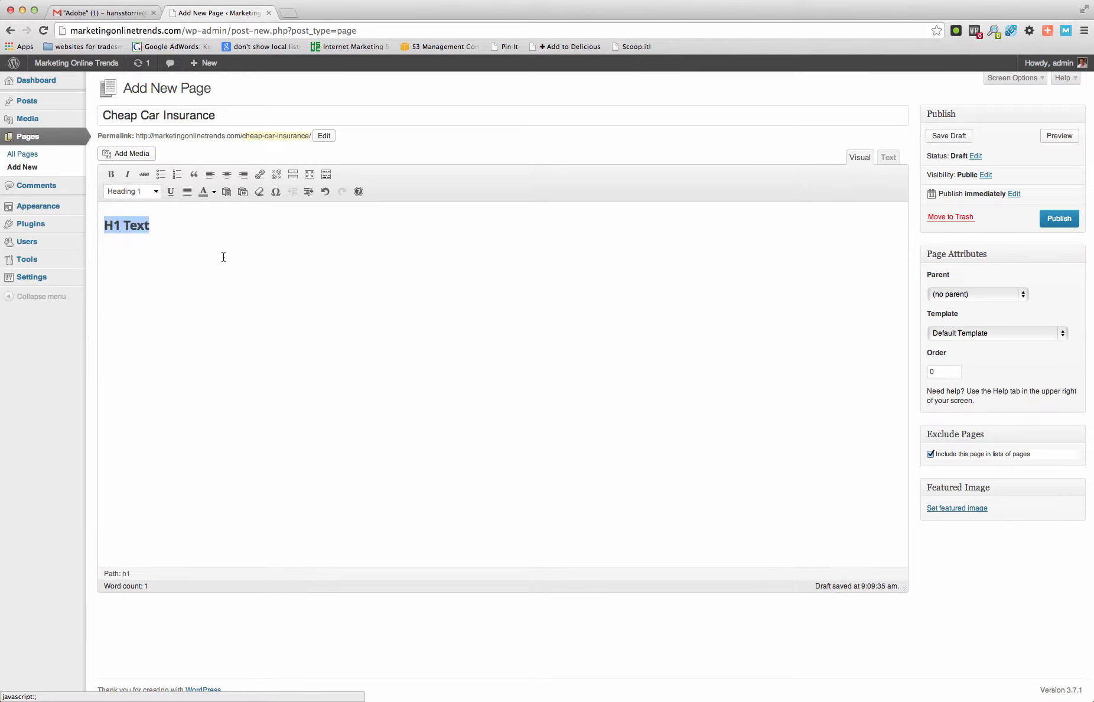
# - Add the paragraphs "Content" and "Related YT Video" below the heading and publish the Cheap Car Insurance page
pyautogui.click(235, 256)
pyautogui.press('Return')
pyautogui.press('Return')
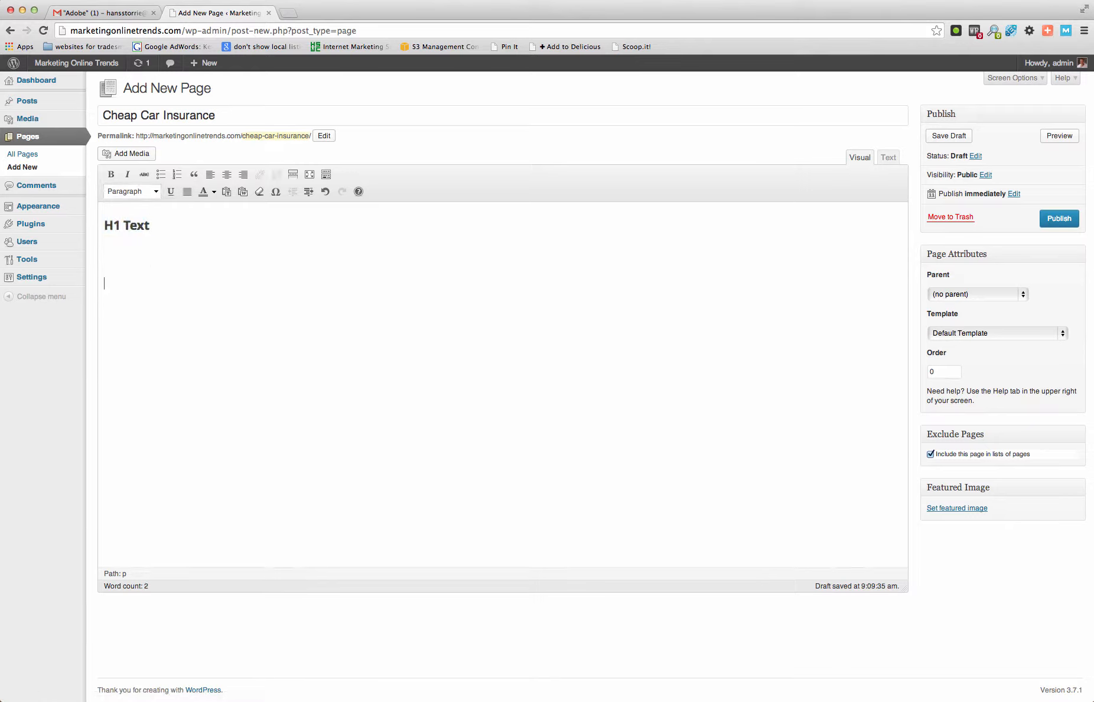
pyautogui.write('Content')
pyautogui.press('Return')
pyautogui.press('Return')
pyautogui.write('Related YT Video')
pyautogui.click(1058, 218)
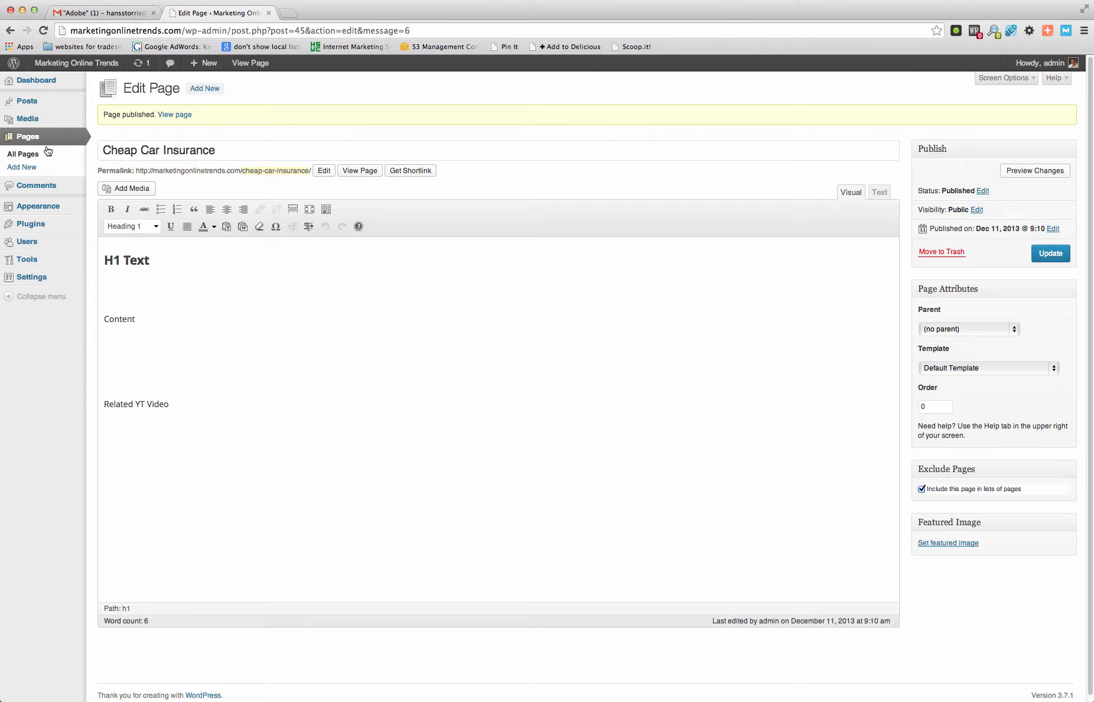
# - Check the list of all pages and create a new page titled "Mortgage Protection Insurance"
pyautogui.moveTo(57, 124)
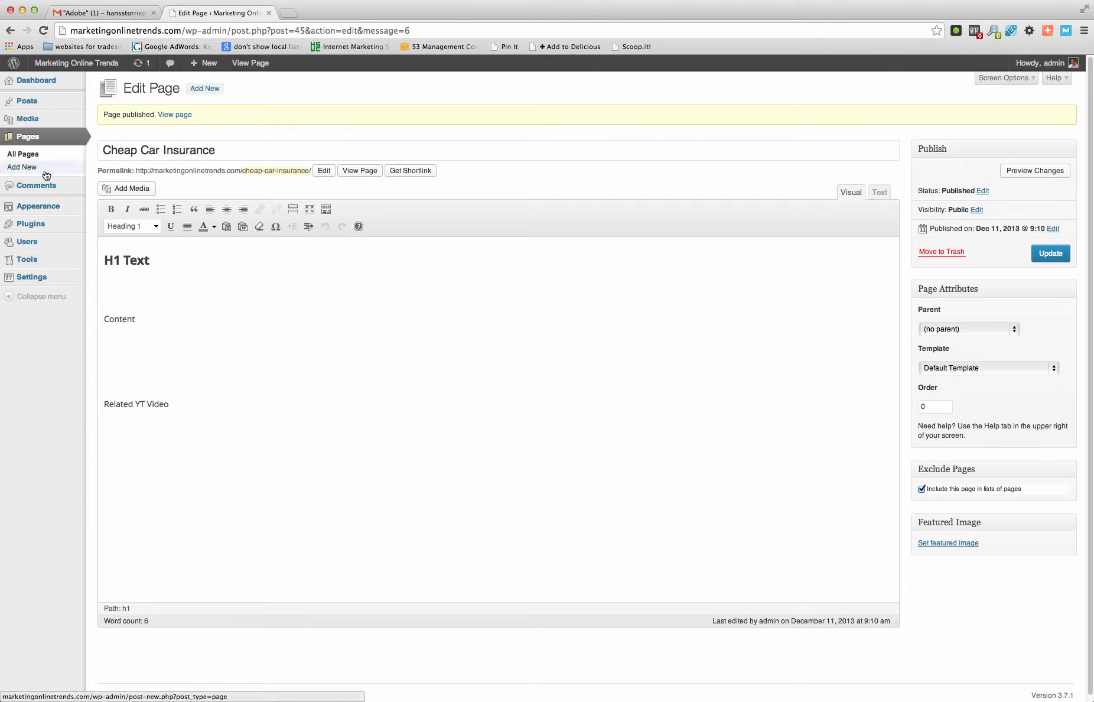
pyautogui.click(35, 153)
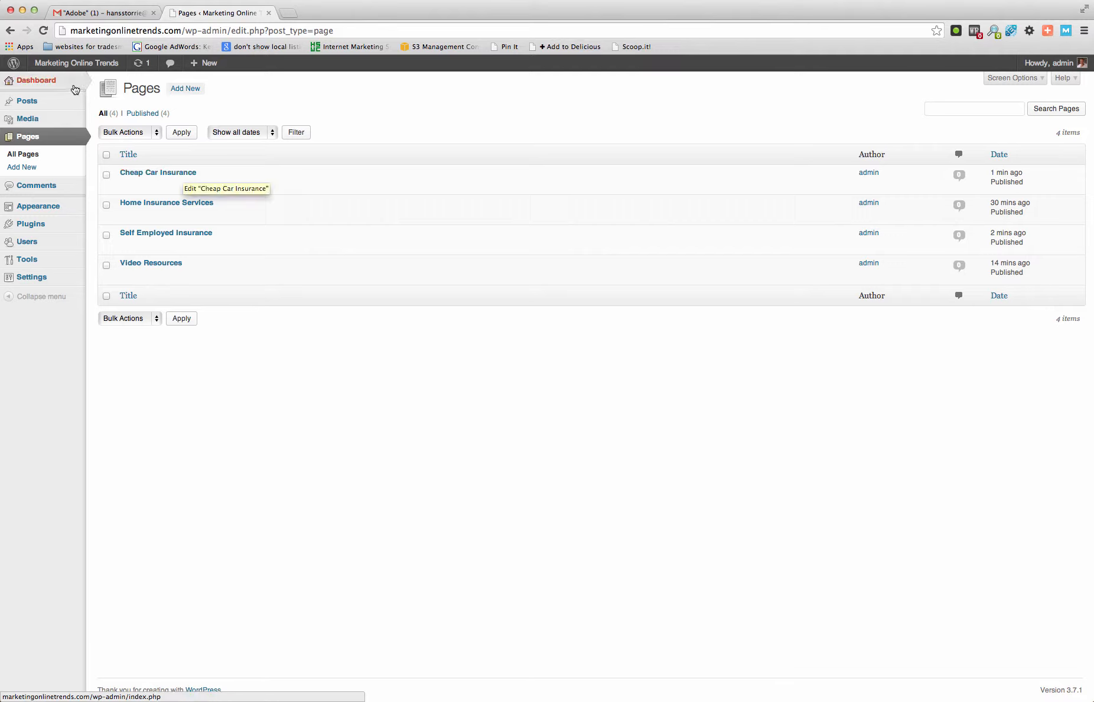
pyautogui.click(28, 169)
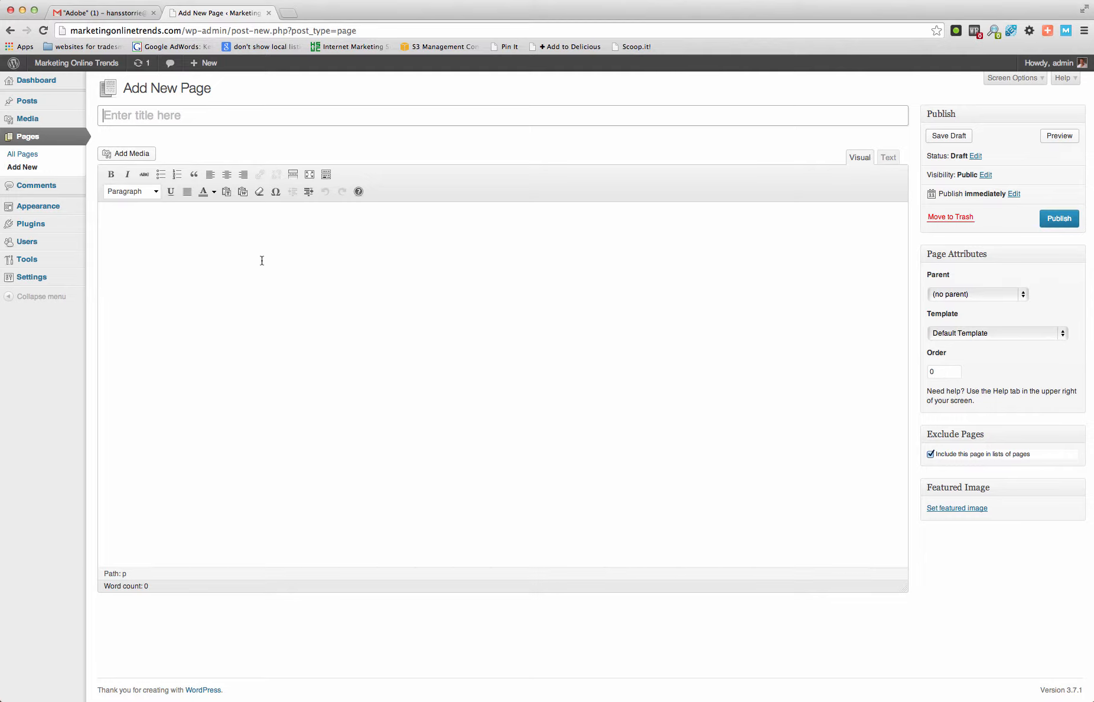
pyautogui.write('Mortgage Protection I')
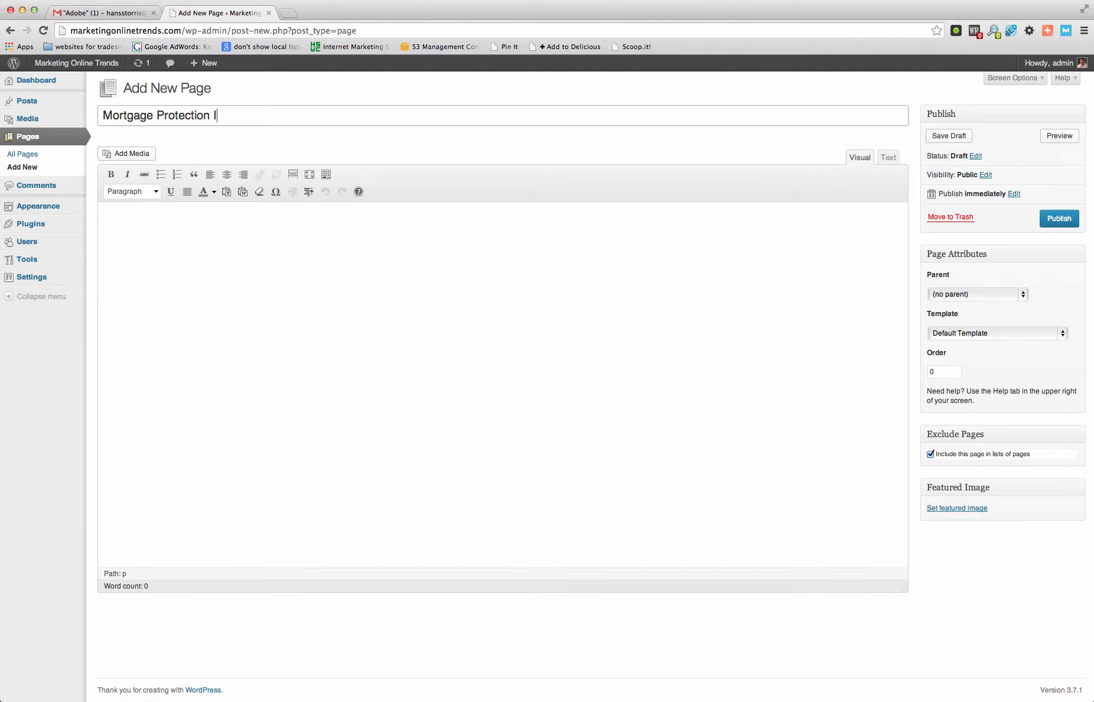
pyautogui.write('nsurance')
# - Enter "Usual Stuff Here" in the body of the Mortgage Protection Insurance page
pyautogui.click(234, 266)
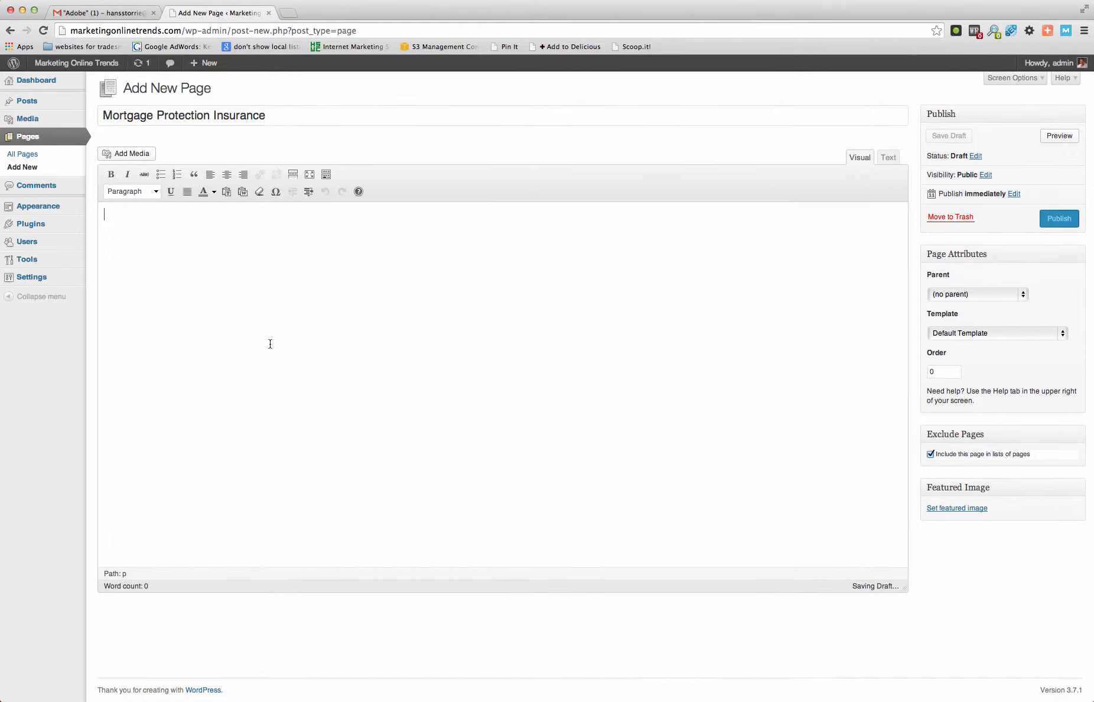
pyautogui.write('Usual ')
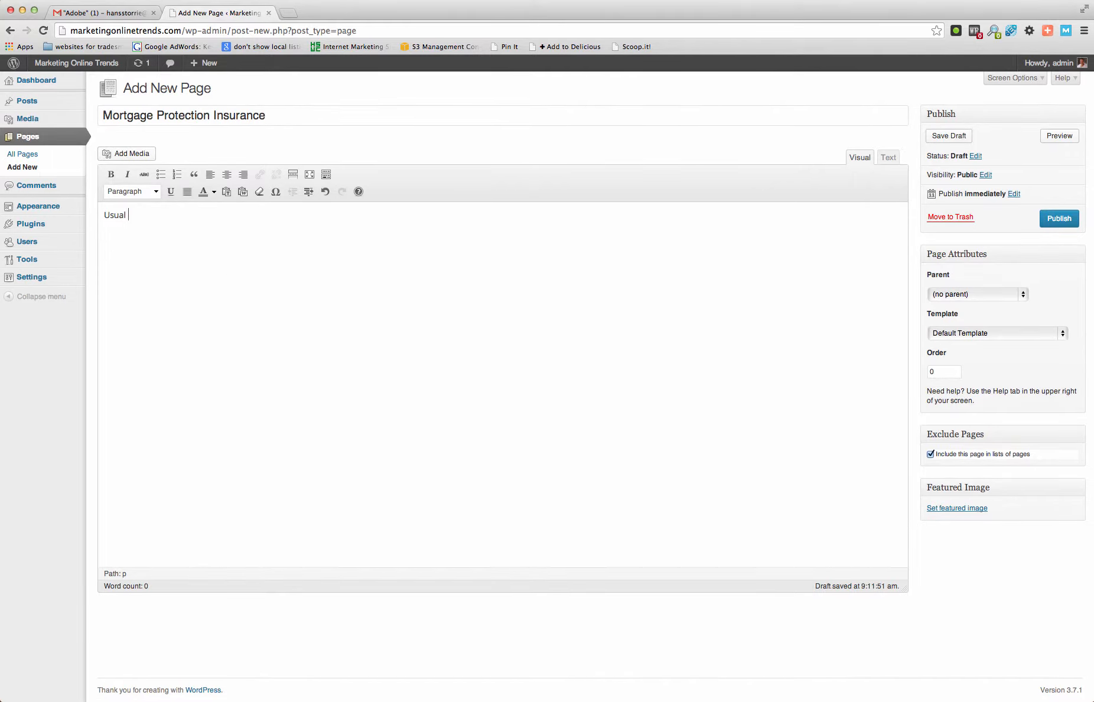
pyautogui.write('Stuff Here')
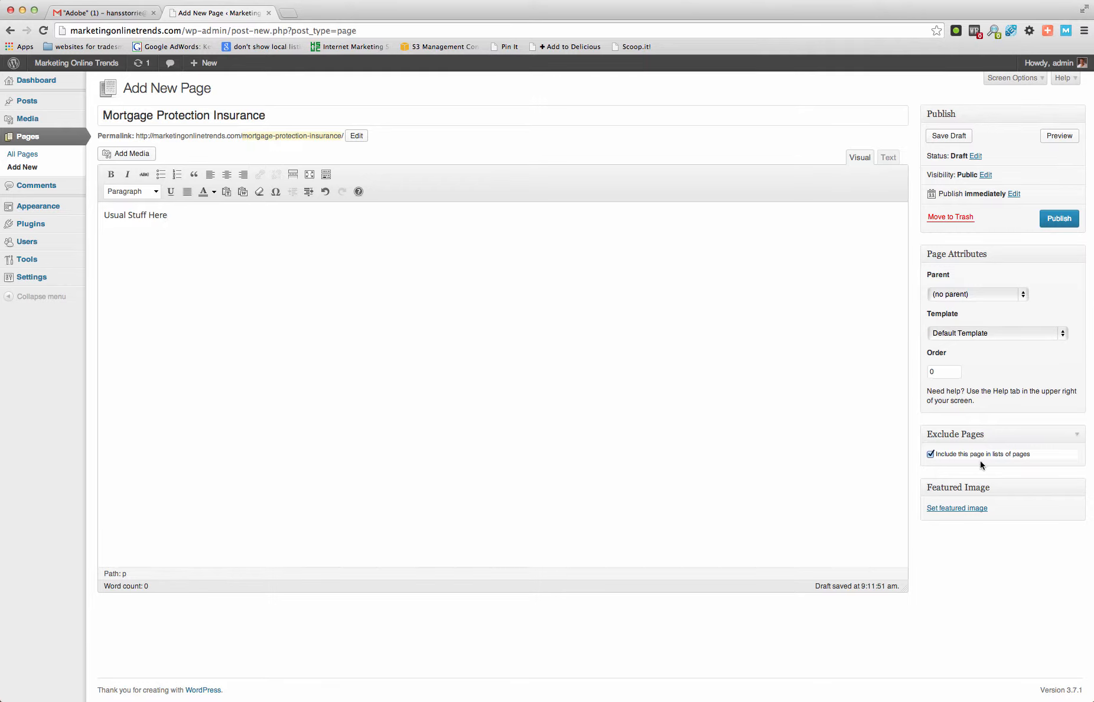
# - Exclude the Mortgage Protection Insurance page from page lists and publish it under the parent Home Insurance Services
pyautogui.click(930, 454)
pyautogui.click(1025, 295)
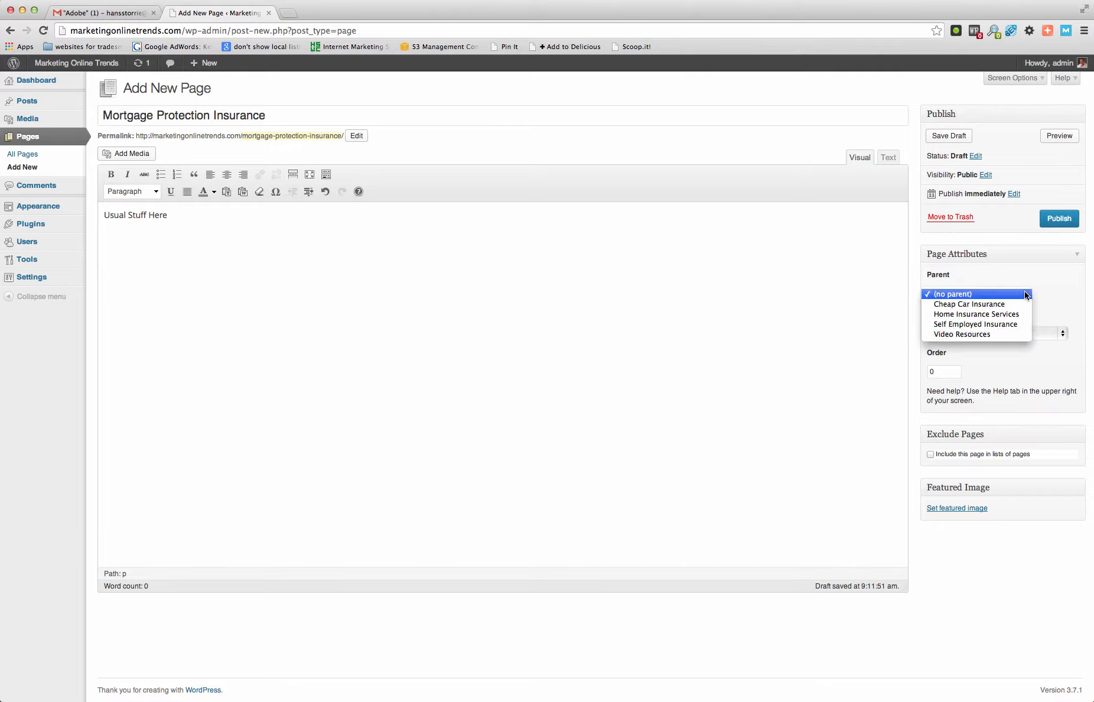
pyautogui.click(998, 314)
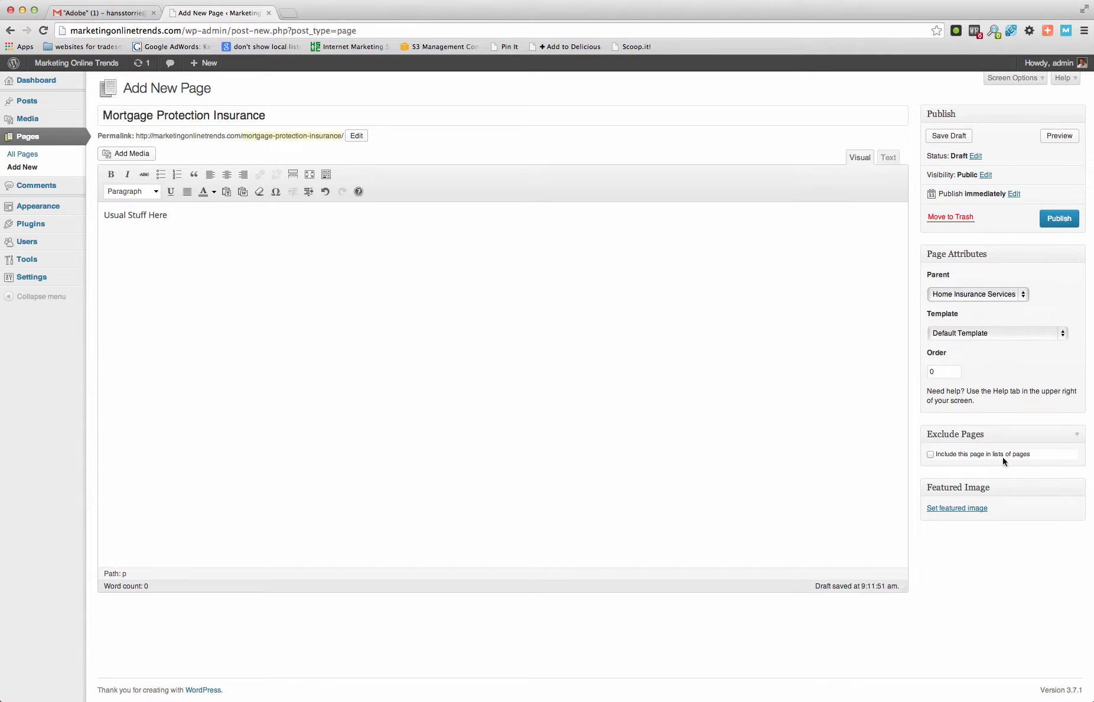
pyautogui.click(1051, 219)
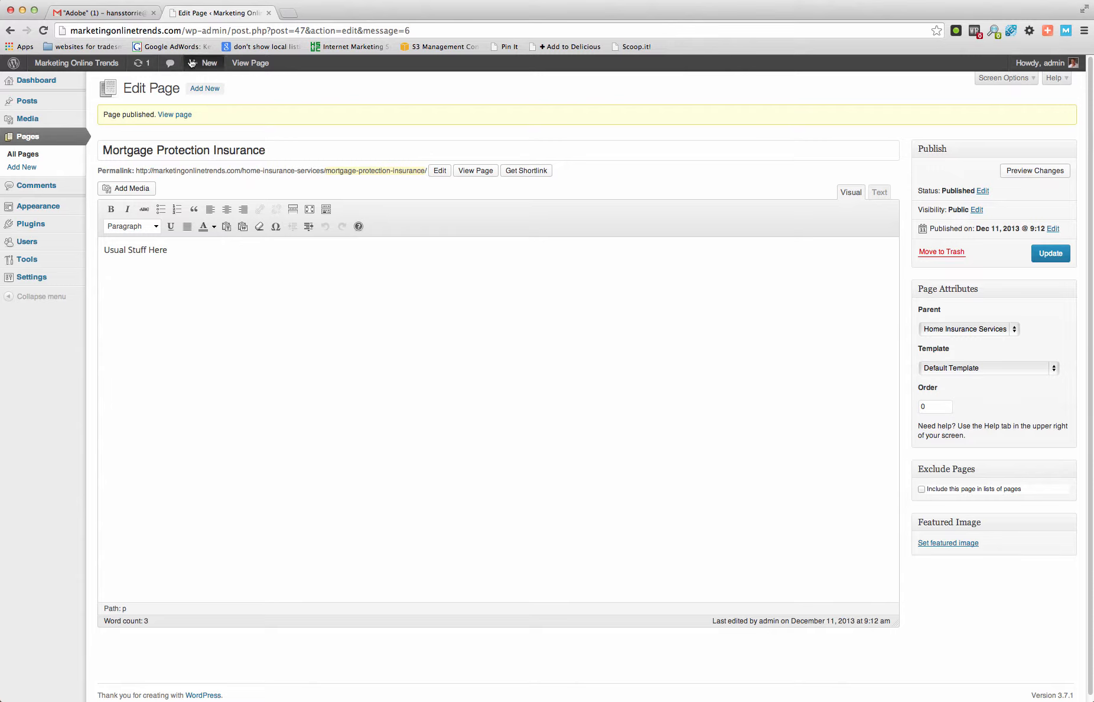
# - Create another new page titled "Cheap Home Contents Insurance"
pyautogui.click(203, 89)
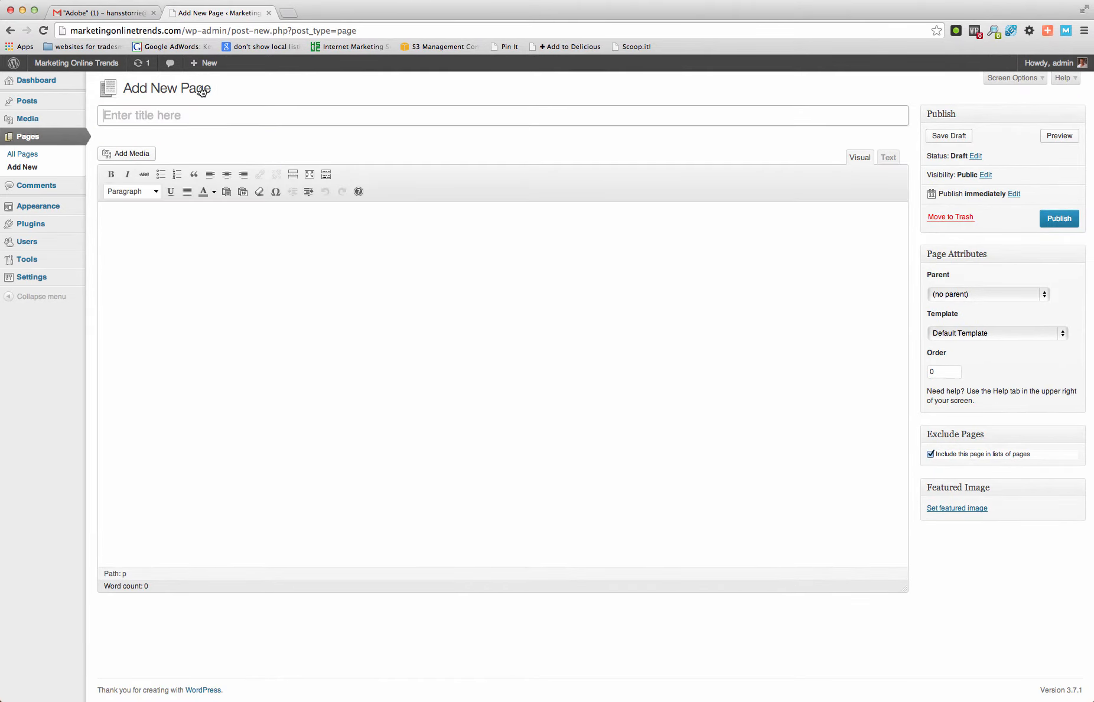
pyautogui.write('Cheap Home Con')
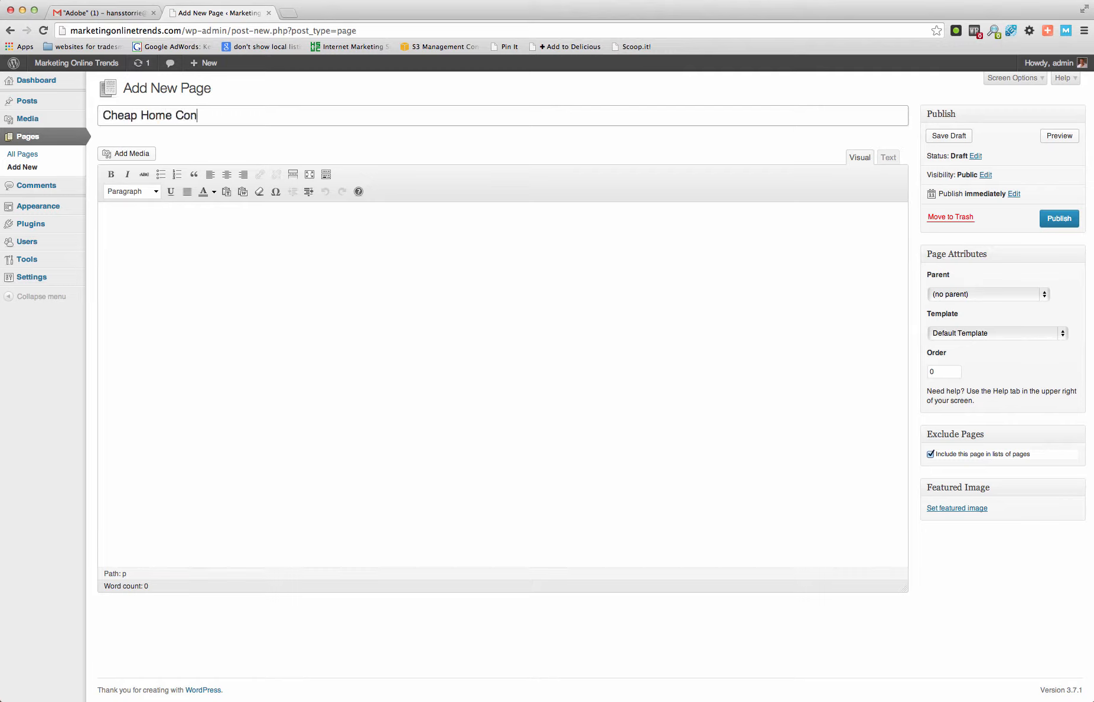
pyautogui.write('tents')
pyautogui.write(' Insurnace')
pyautogui.press('BackSpace')
pyautogui.press('BackSpace')
pyautogui.press('BackSpace')
pyautogui.press('BackSpace')
pyautogui.press('BackSpace')
pyautogui.write('rance')
# - Enter "Usual Stuff Here" in the body of the Cheap Home Contents Insurance page
pyautogui.click(280, 250)
pyautogui.write('U')
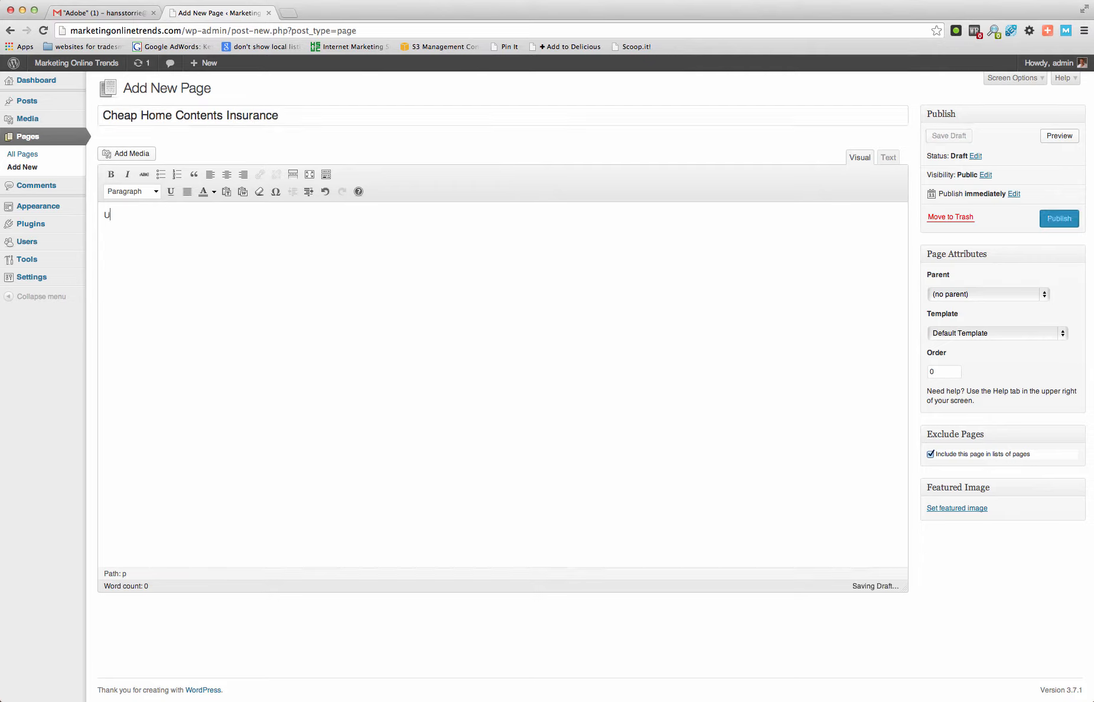
pyautogui.write('sual')
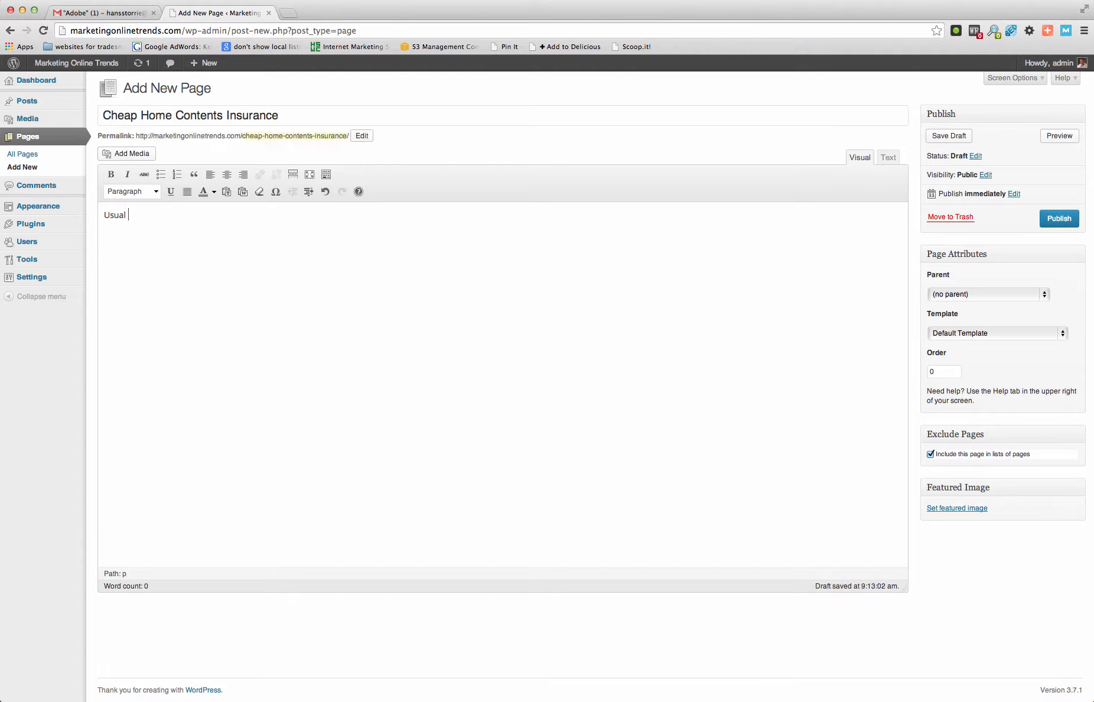
pyautogui.write(' Stuff Here')
# - Publish the Cheap Home Contents Insurance page under the parent Home Insurance Services, excluded from page lists
pyautogui.click(1045, 295)
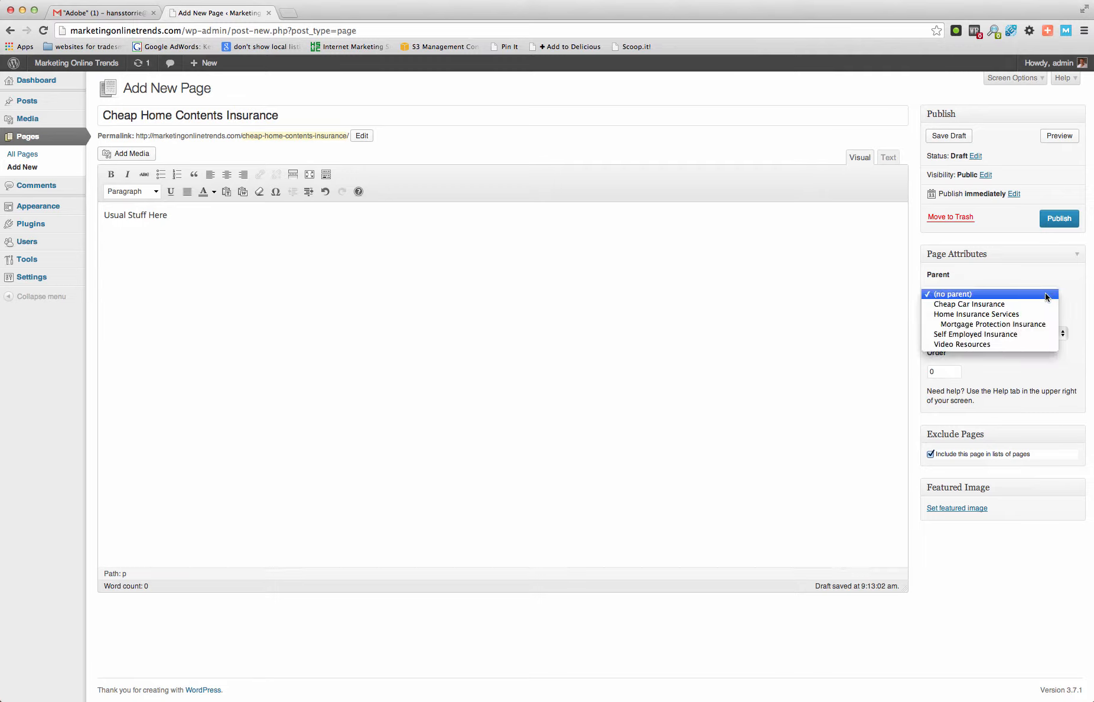
pyautogui.click(1027, 316)
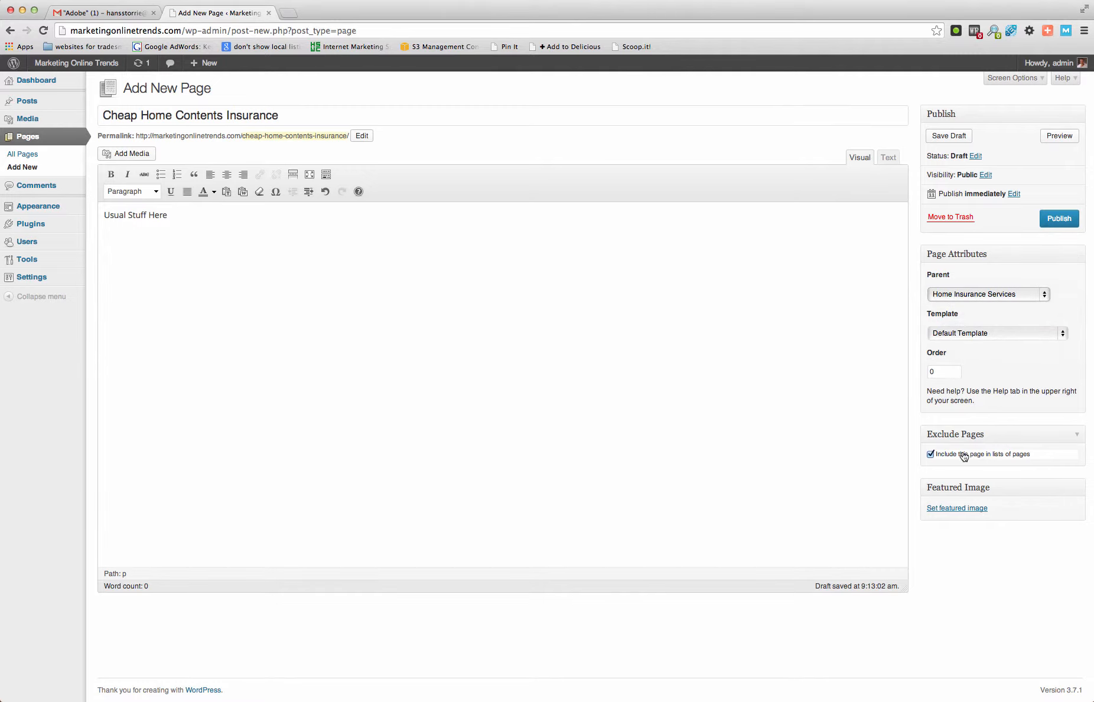
pyautogui.click(930, 455)
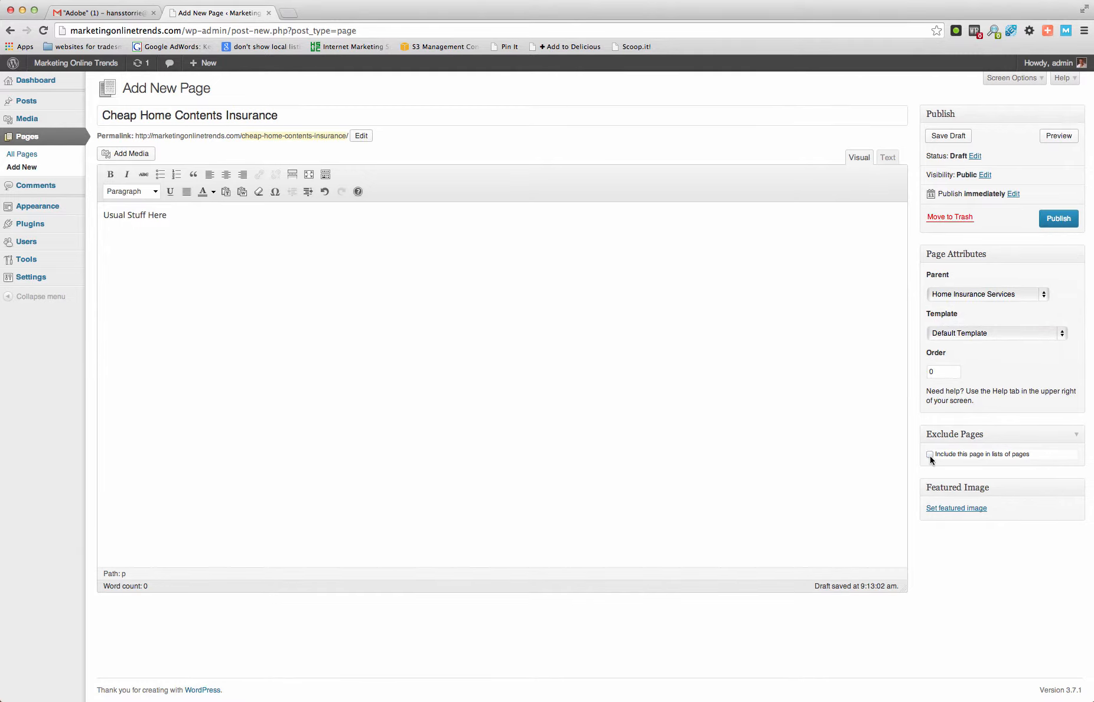
pyautogui.click(1058, 218)
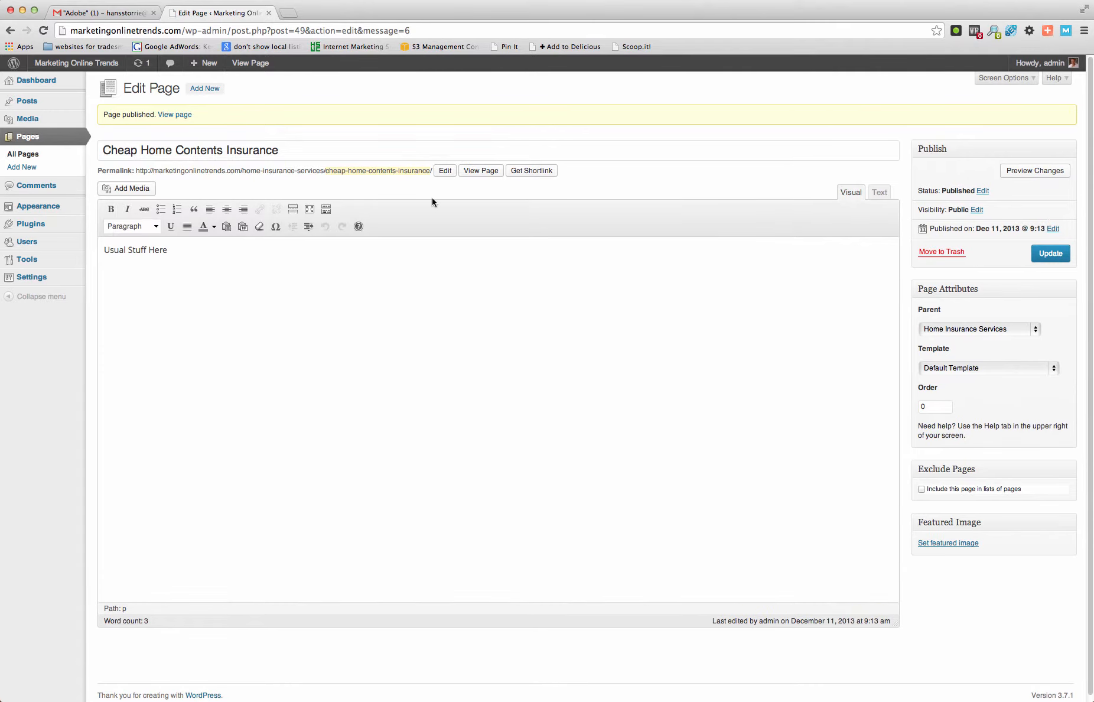
# - Create another new page titled "Home and Buildings Insurance"
pyautogui.click(214, 90)
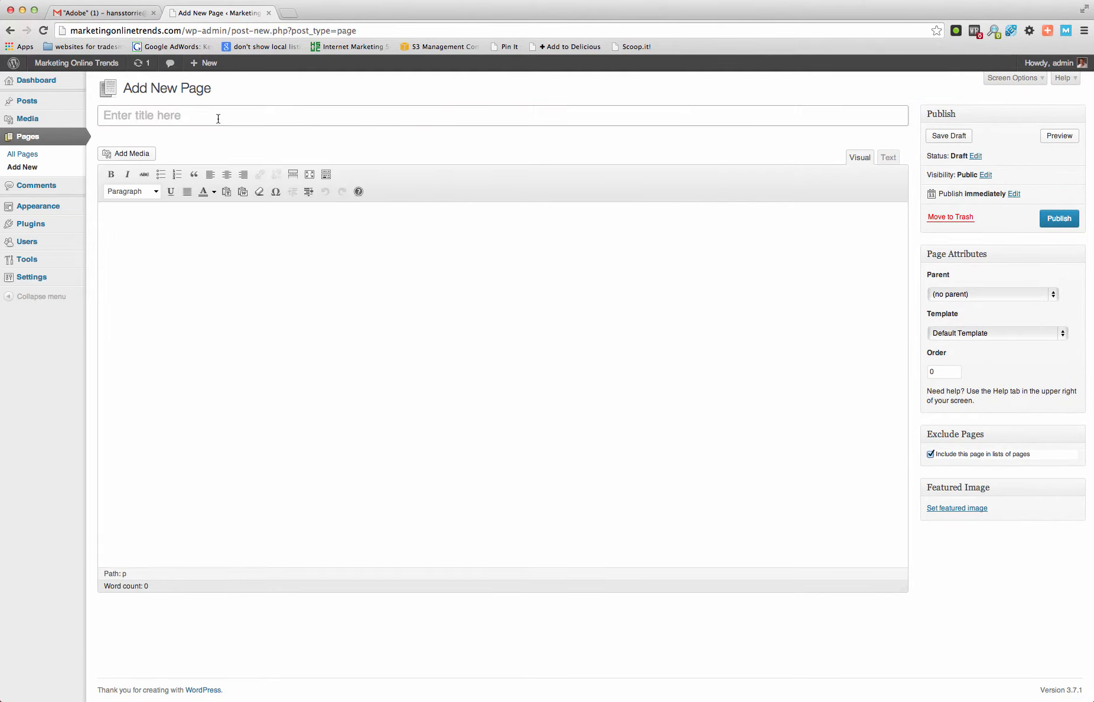
pyautogui.write('Home and Buildings Ins')
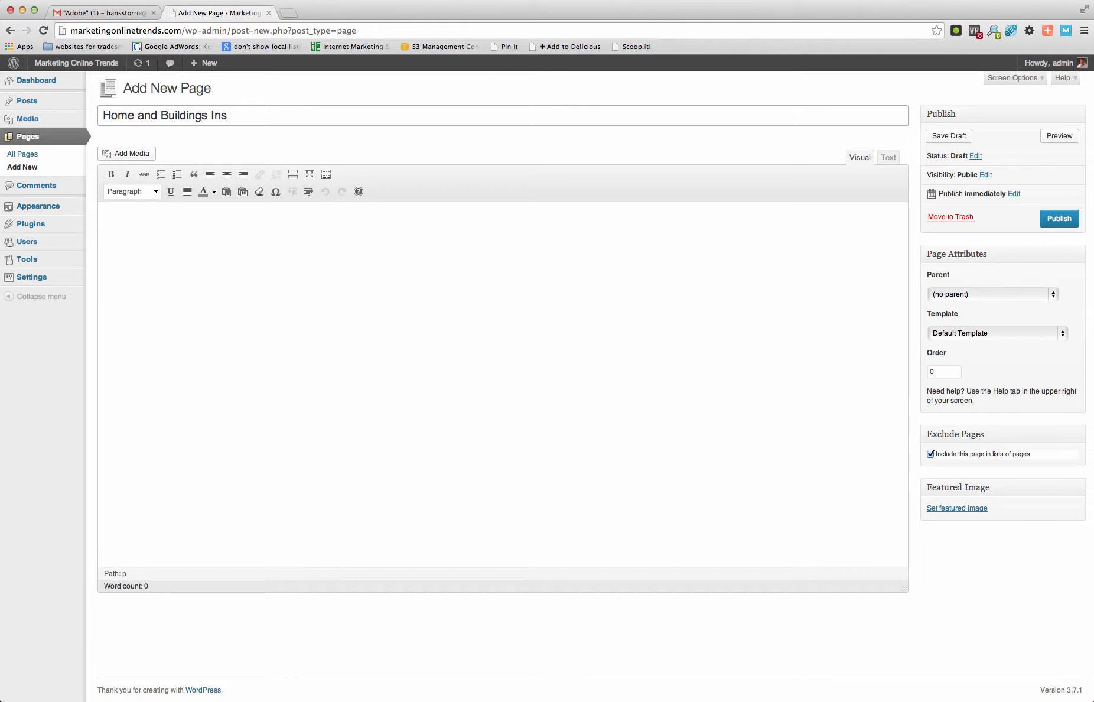
pyautogui.write('uran')
pyautogui.write('ce')
# - Enter "Stuff Here" in the body of the Home and Buildings Insurance page
pyautogui.click(238, 222)
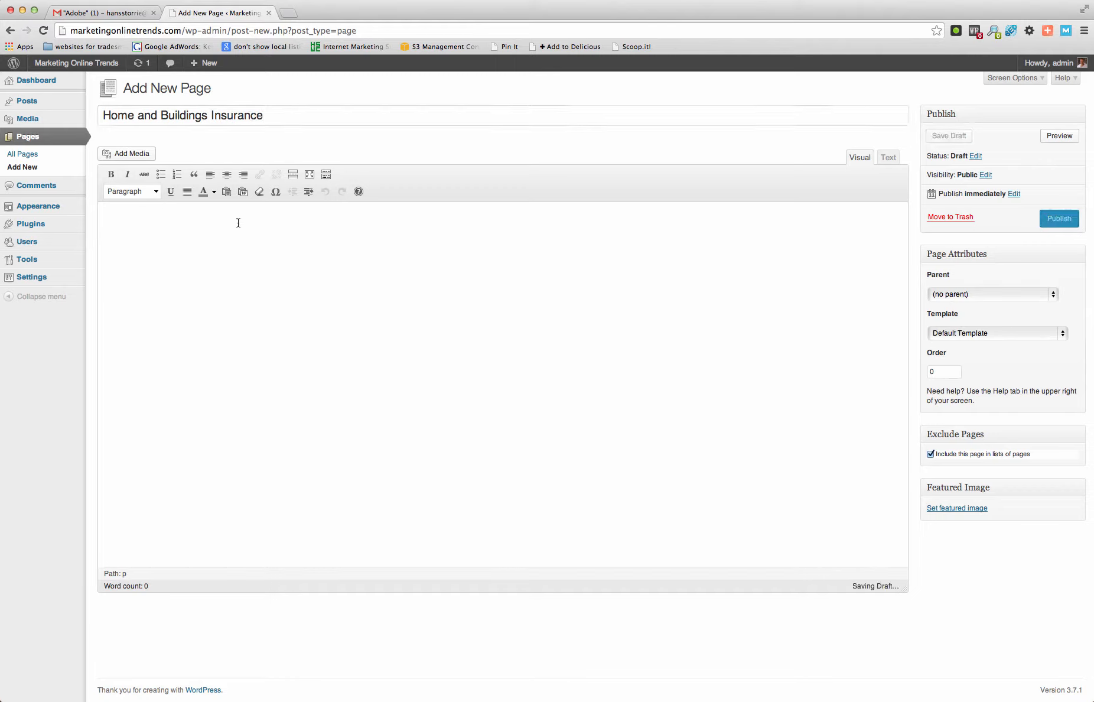
pyautogui.write('Stuff')
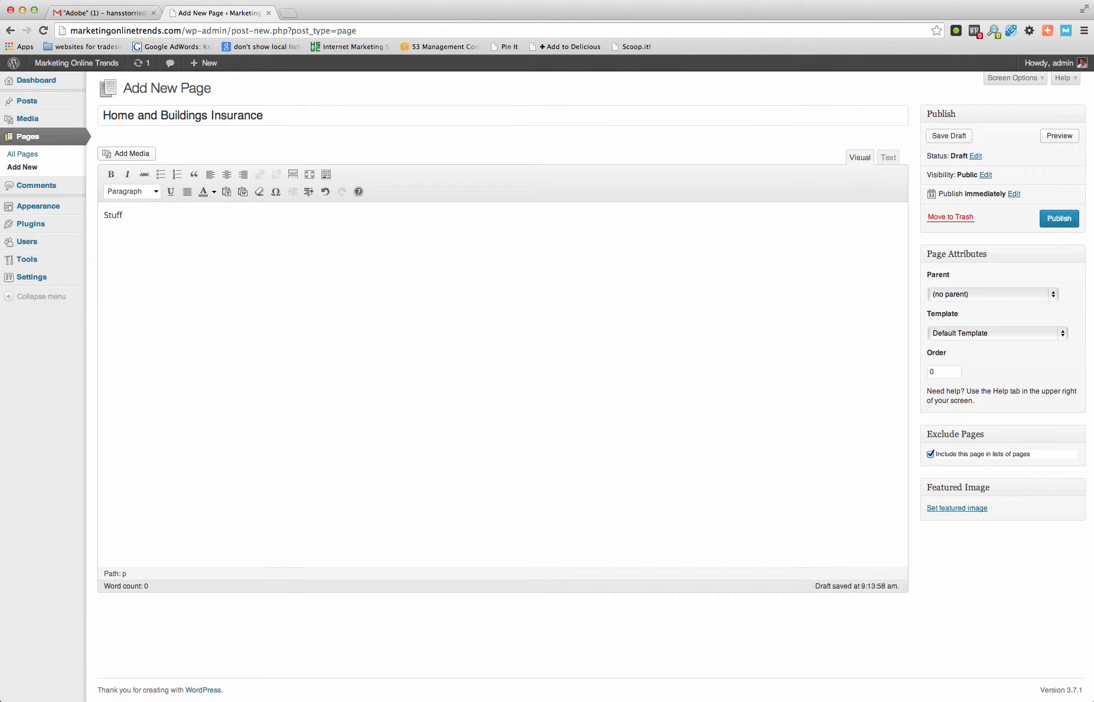
pyautogui.write(' He')
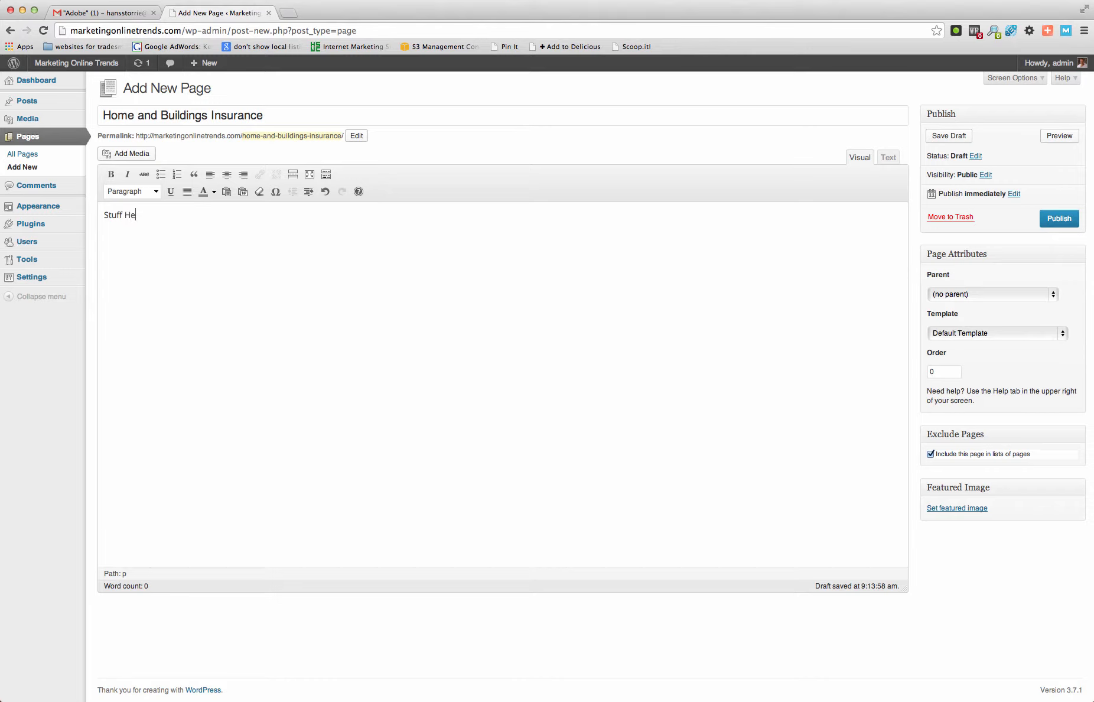
pyautogui.write('re')
pyautogui.moveTo(143, 218); pyautogui.dragTo(93, 215)
pyautogui.click(260, 363)
# - Publish the Home and Buildings Insurance page under the parent Home Insurance Services, excluded from page lists
pyautogui.click(1053, 295)
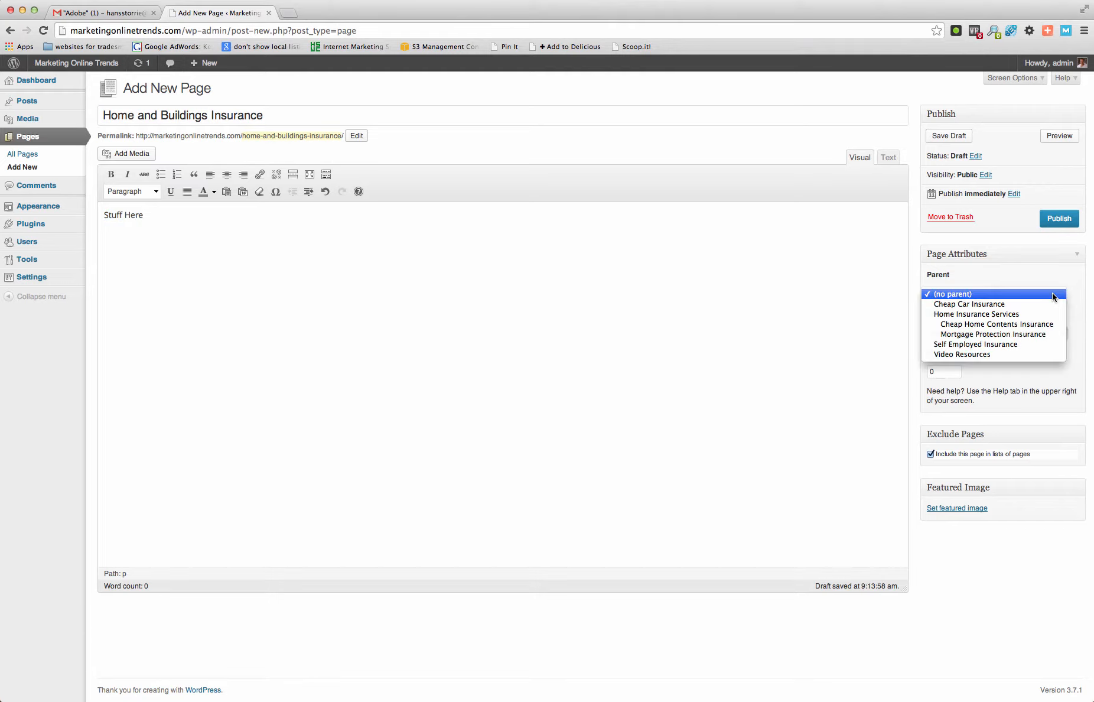
pyautogui.click(1015, 317)
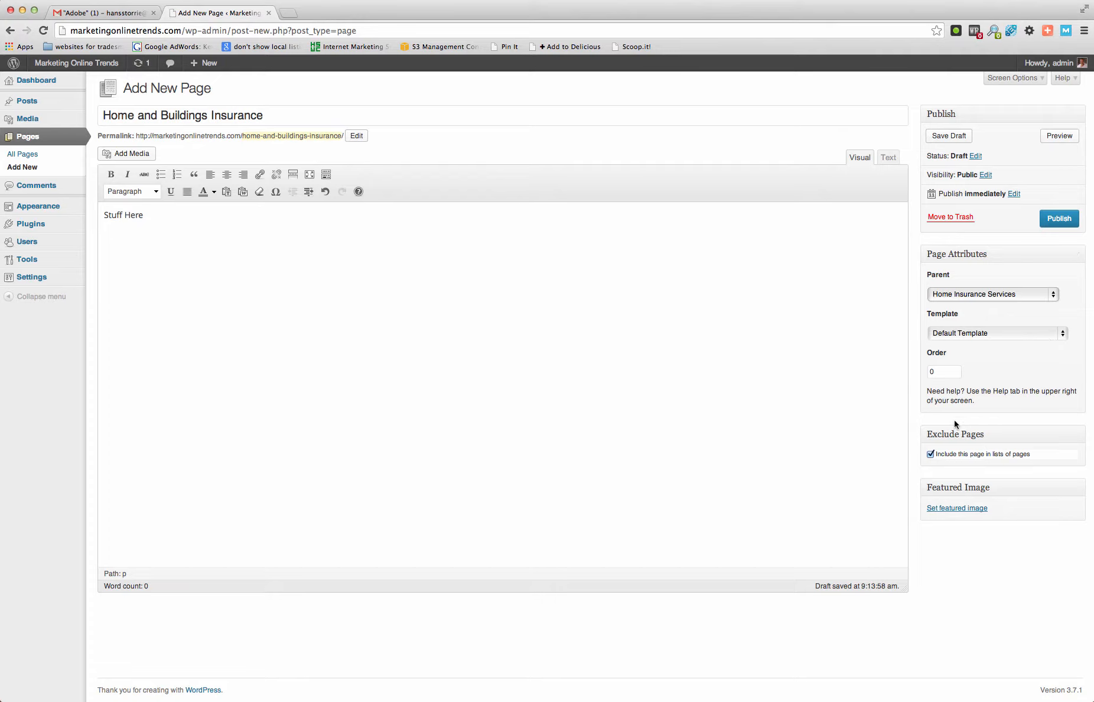
pyautogui.click(930, 454)
pyautogui.click(1059, 219)
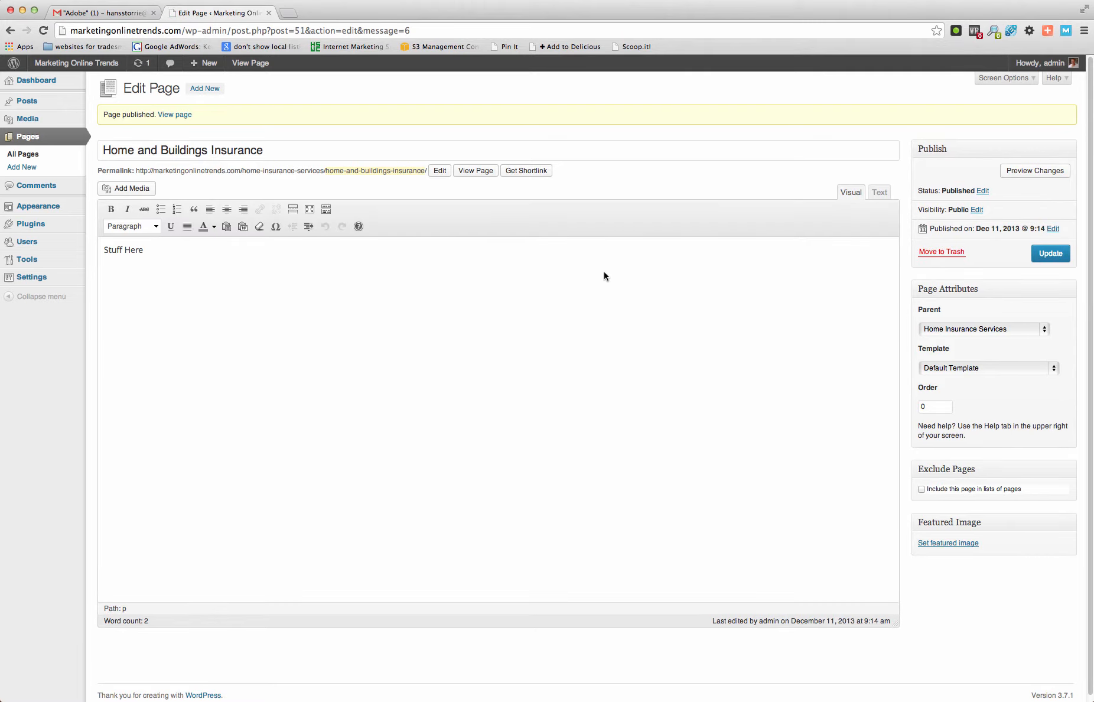
# - Review the page hierarchy in the list of all pages and create a new page titled "Private Health Insurance"
pyautogui.click(213, 91)
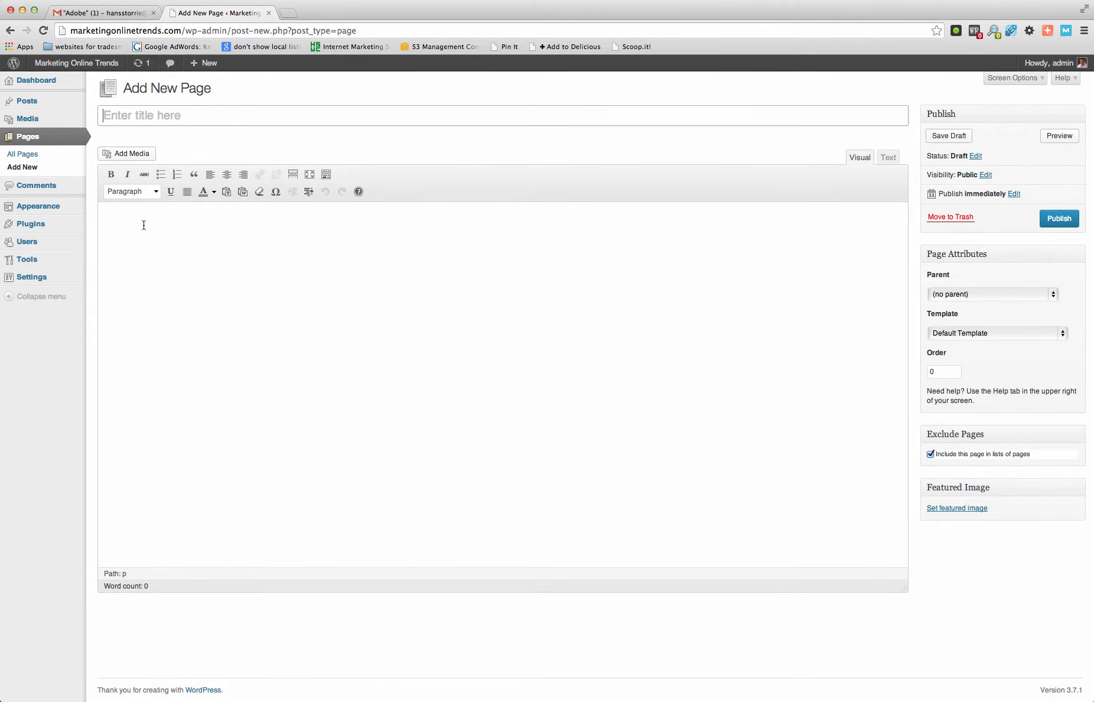
pyautogui.click(31, 157)
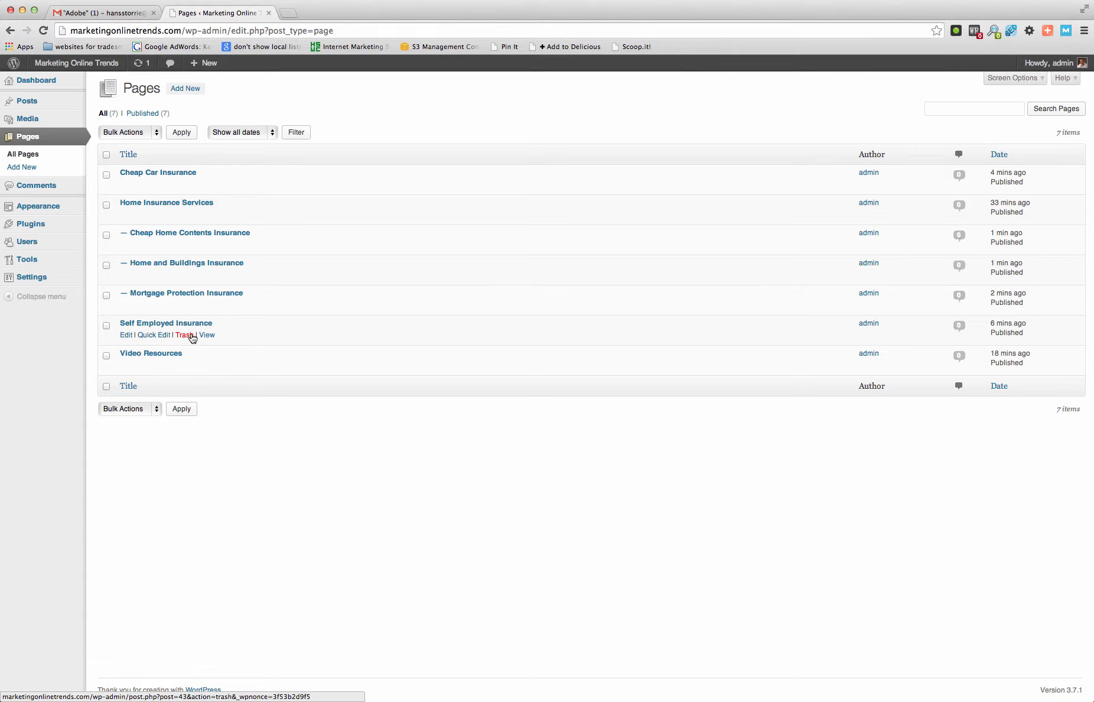
pyautogui.moveTo(13, 63)
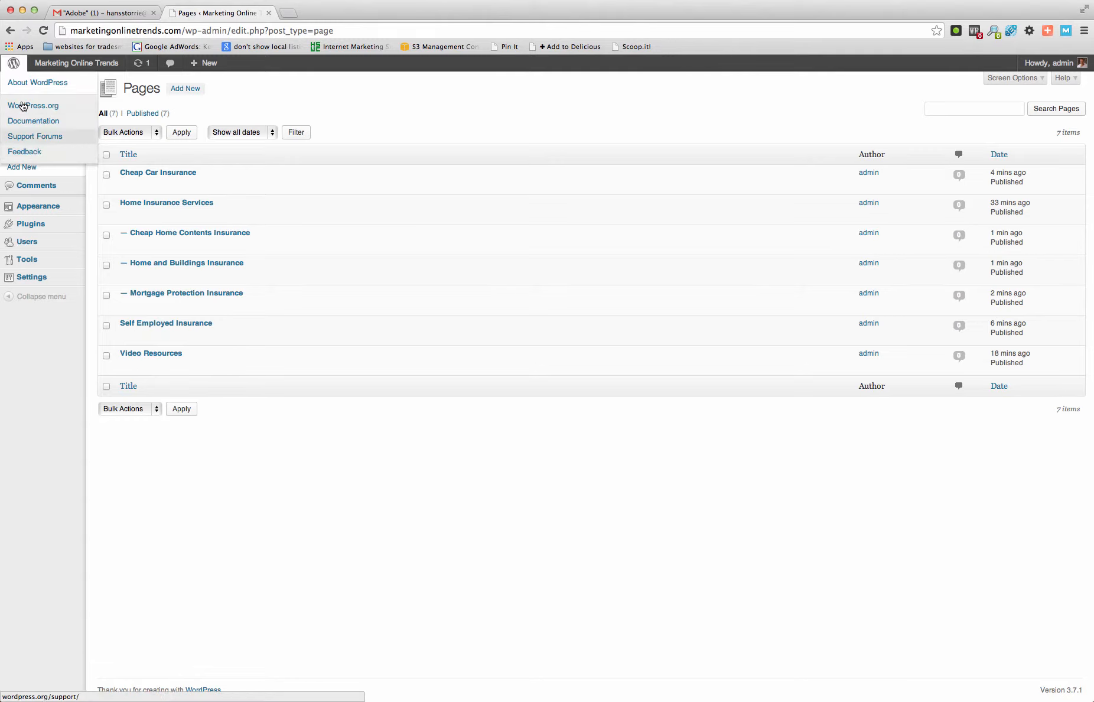
pyautogui.click(28, 168)
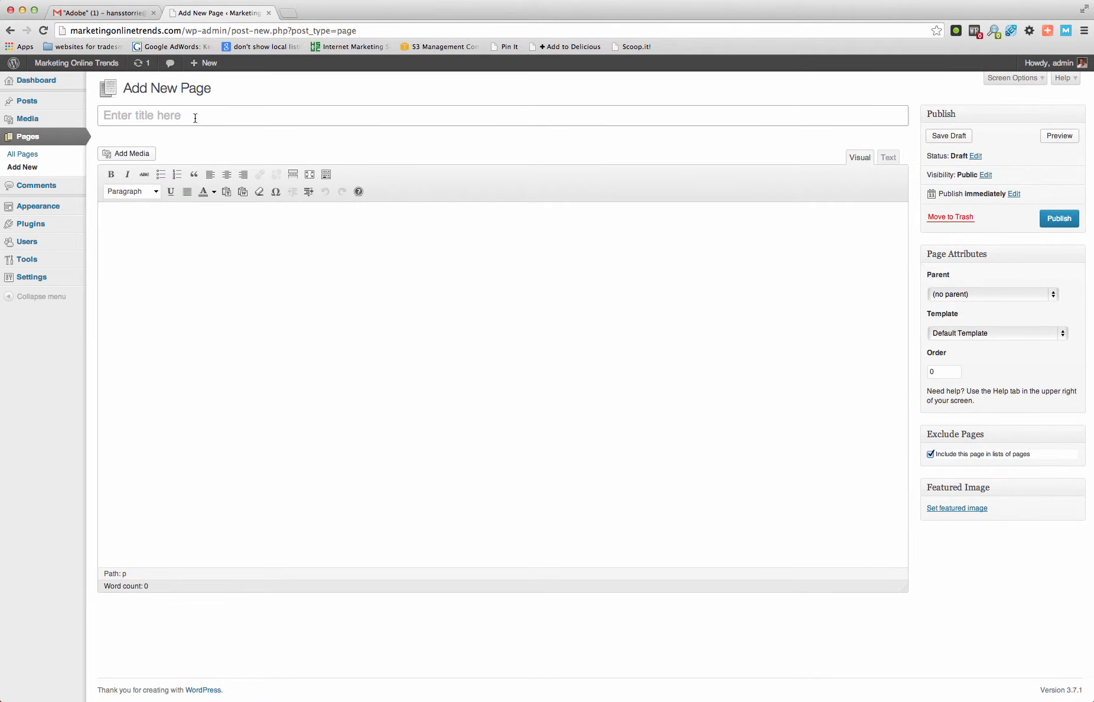
pyautogui.write('Private Health Insurance')
# - Enter "Usual Stuff Here" in the body of the Private Health Insurance page and set its parent to Self Employed Insurance
pyautogui.click(214, 227)
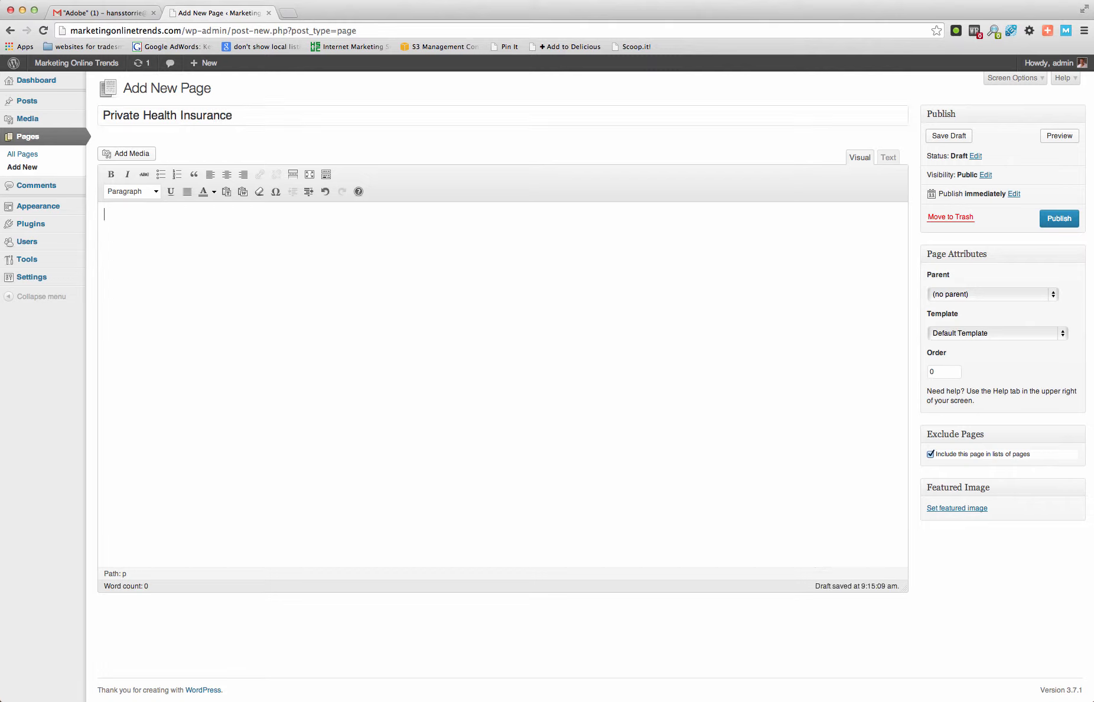
pyautogui.write('Usual S')
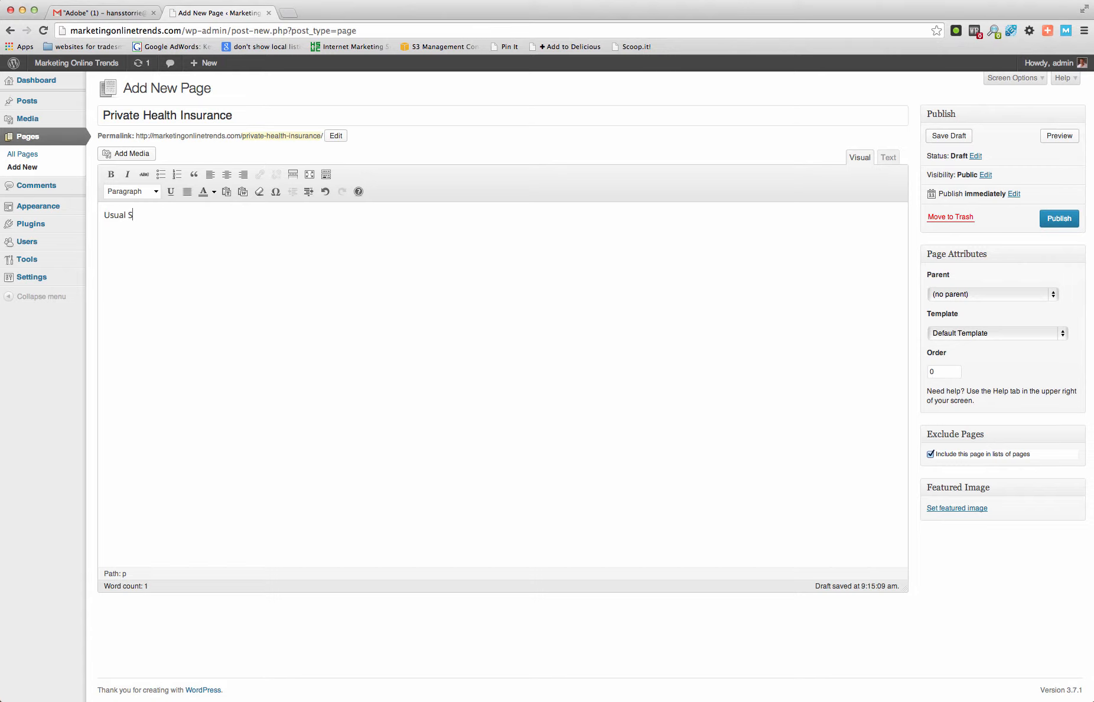
pyautogui.write('tuff Here')
pyautogui.click(1052, 294)
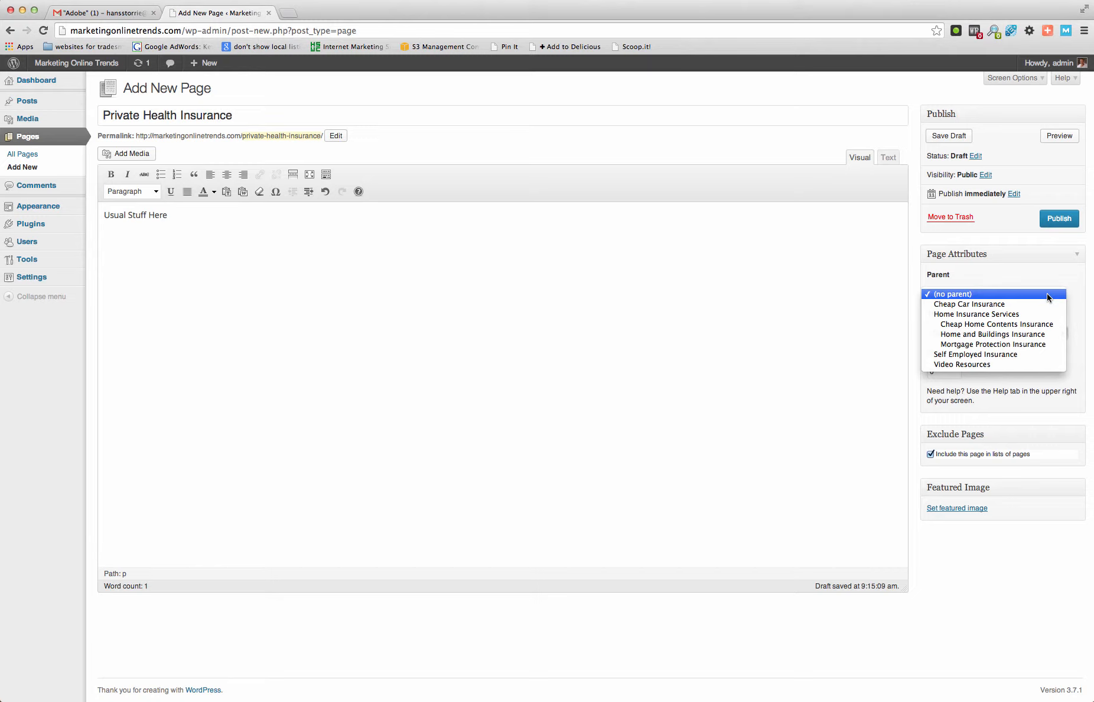
pyautogui.click(1022, 354)
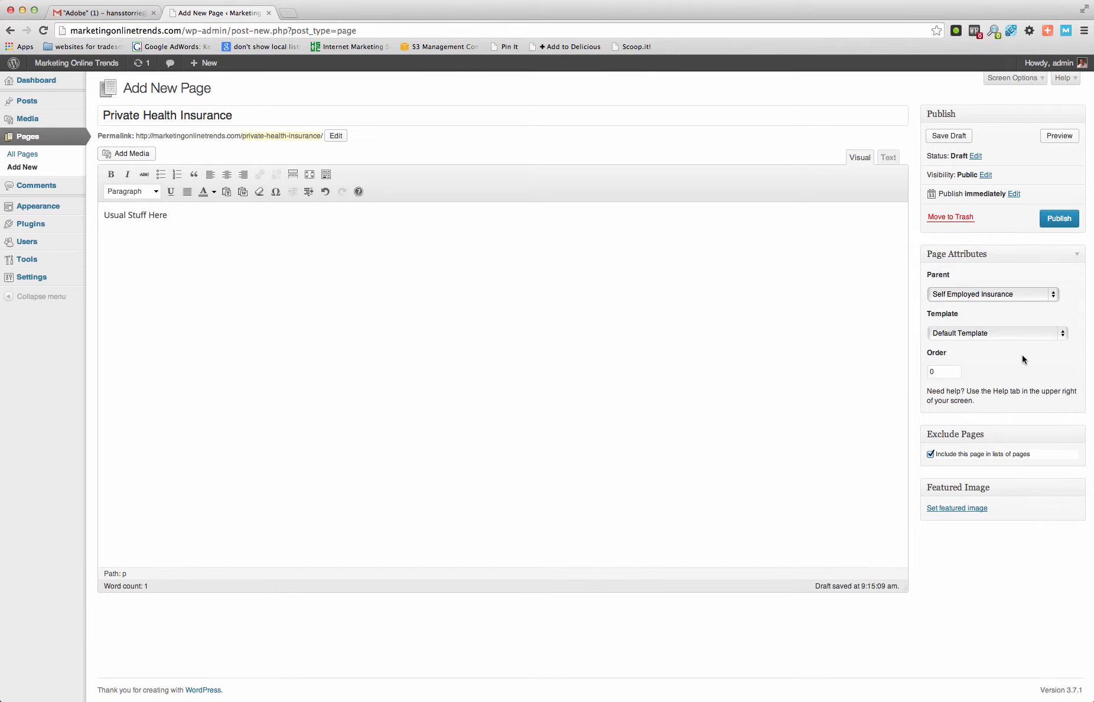
# - Exclude the Private Health Insurance page from lists of pages and publish it
pyautogui.click(930, 454)
pyautogui.click(1061, 219)
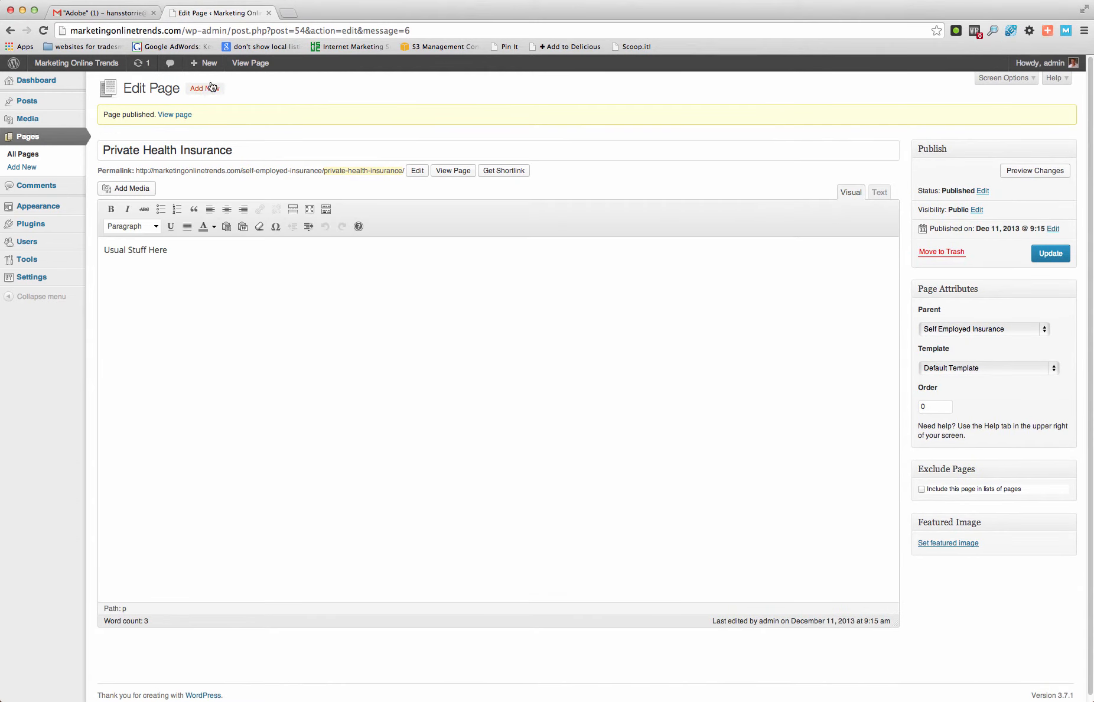
# - Create a new page titled "Personal Accident Insurance" with the body text "Stuff"
pyautogui.click(205, 89)
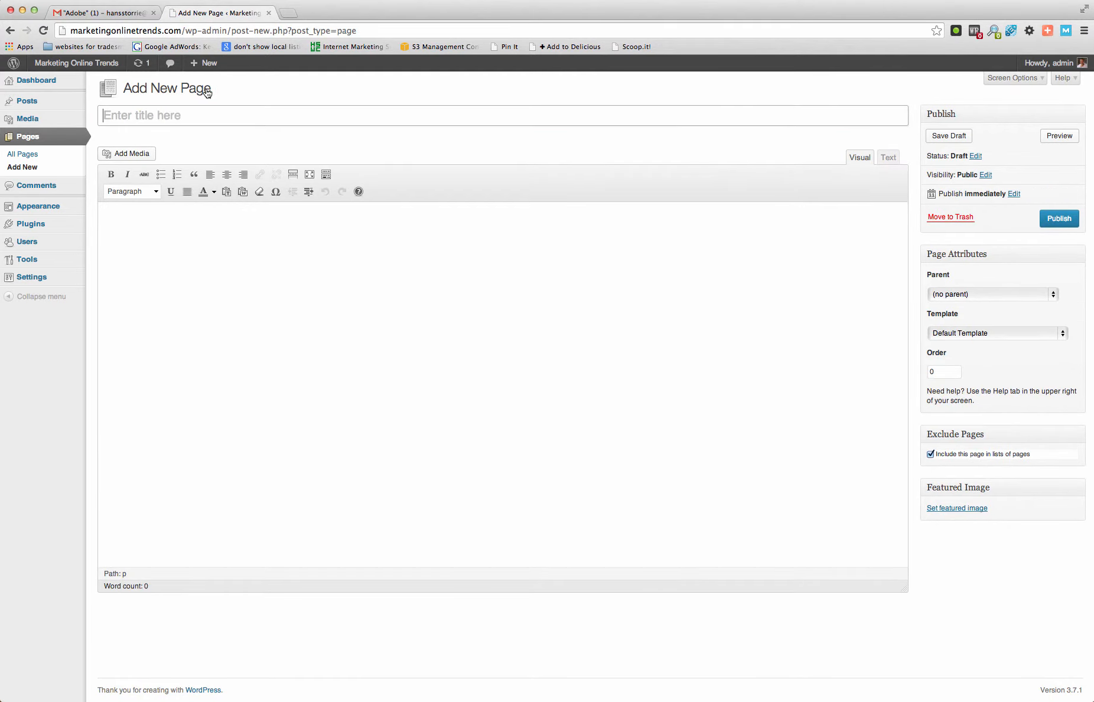
pyautogui.click(361, 128)
pyautogui.write('Persoan')
pyautogui.press('BackSpace')
pyautogui.press('BackSpace')
pyautogui.write('nal Accident ')
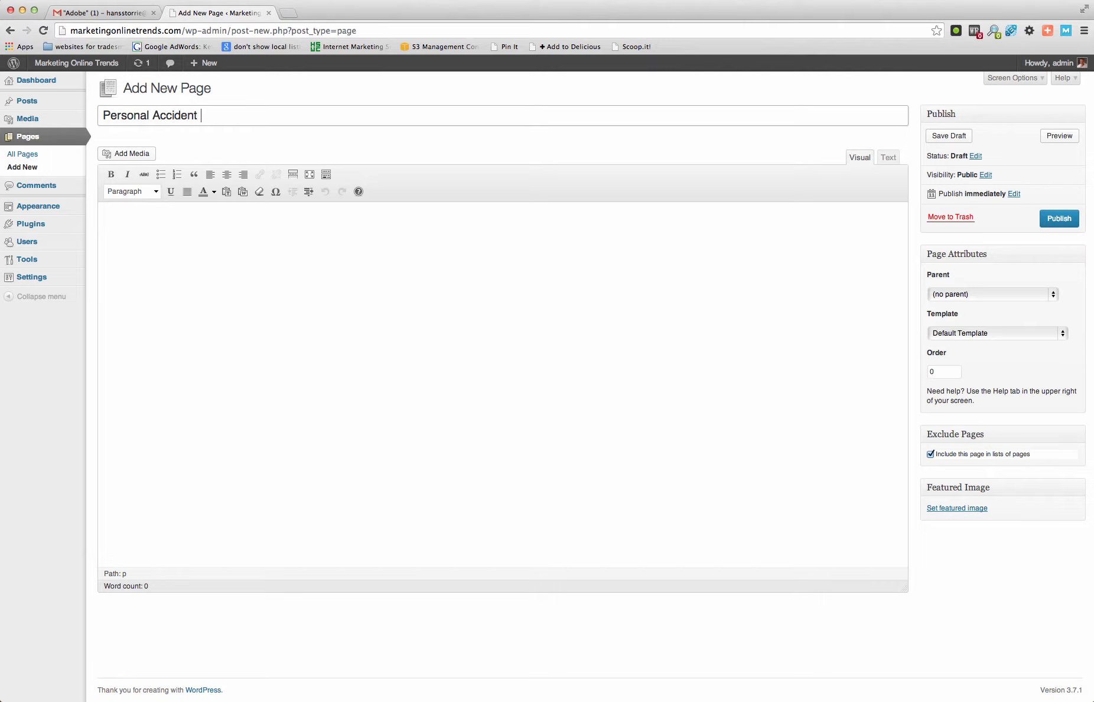
pyautogui.write('Insurance')
pyautogui.click(386, 249)
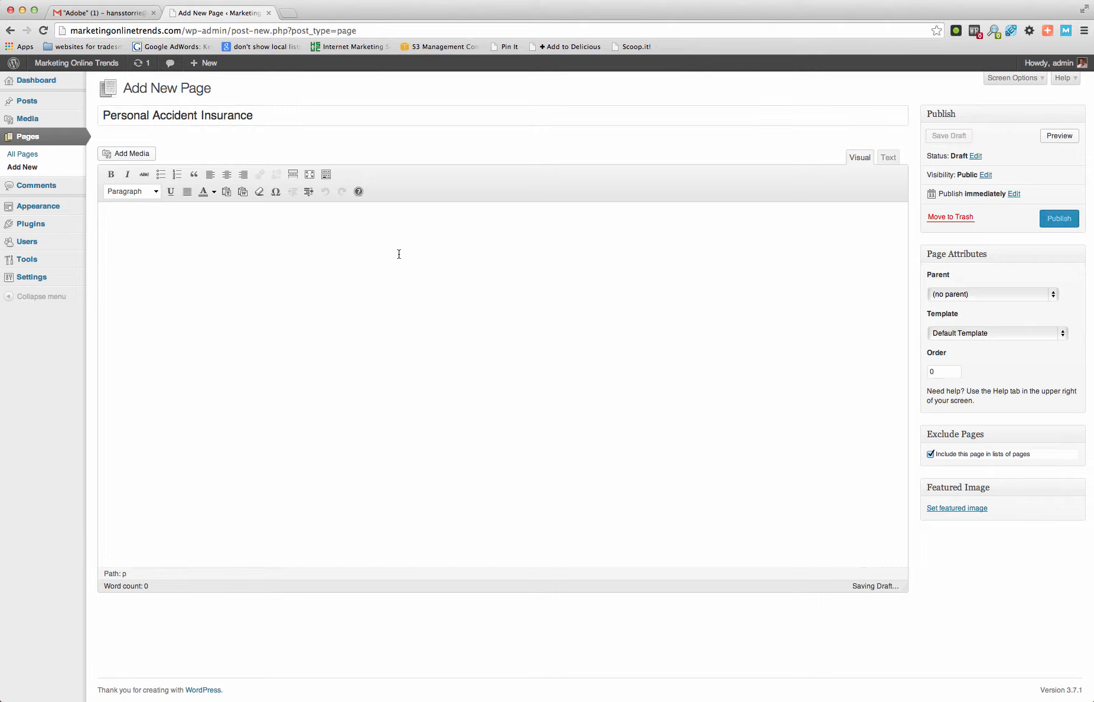
pyautogui.write('Stuff')
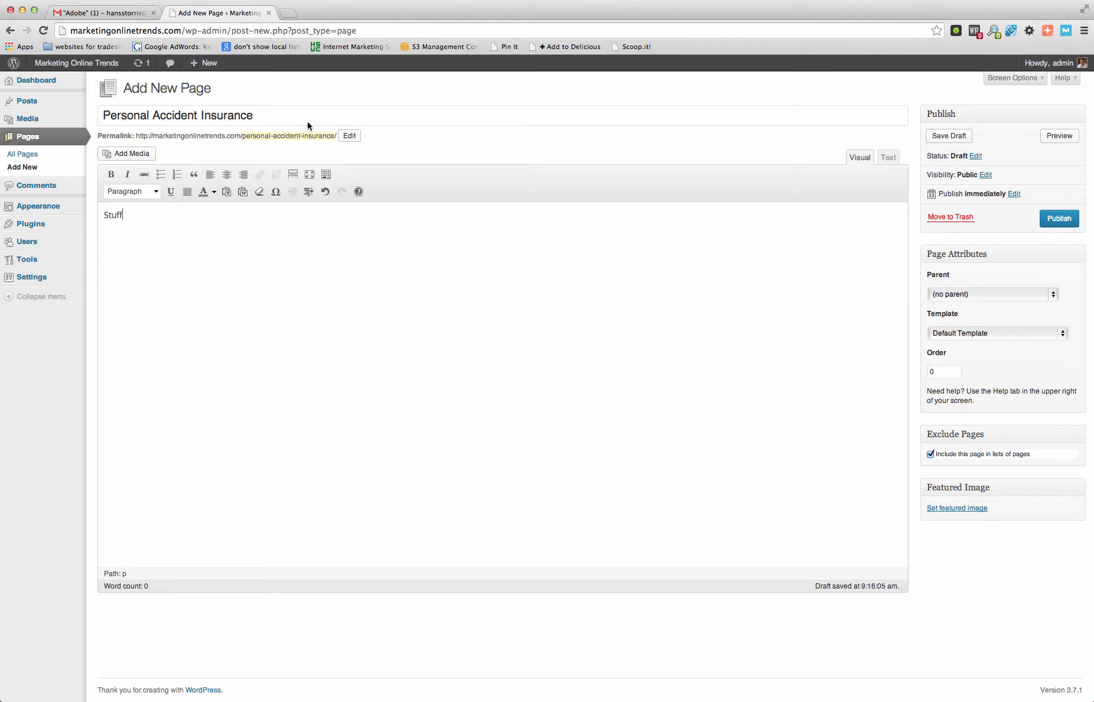
# - Publish the Personal Accident Insurance page under the parent Self Employed Insurance, excluded from page lists
pyautogui.click(1054, 295)
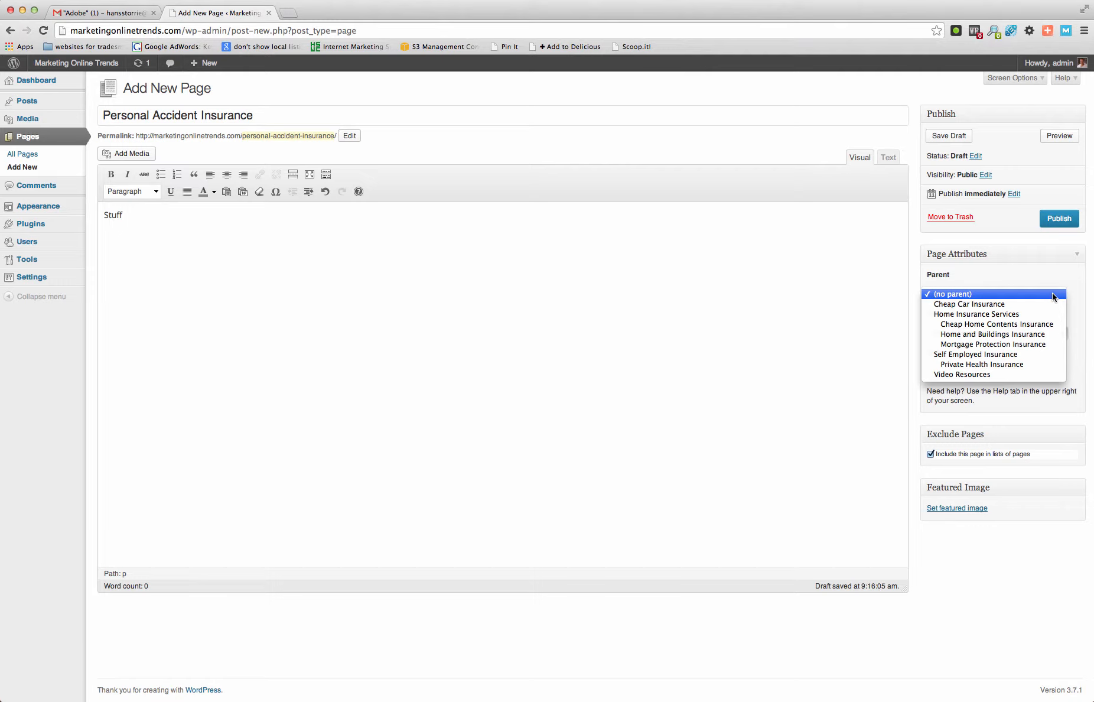
pyautogui.click(1021, 354)
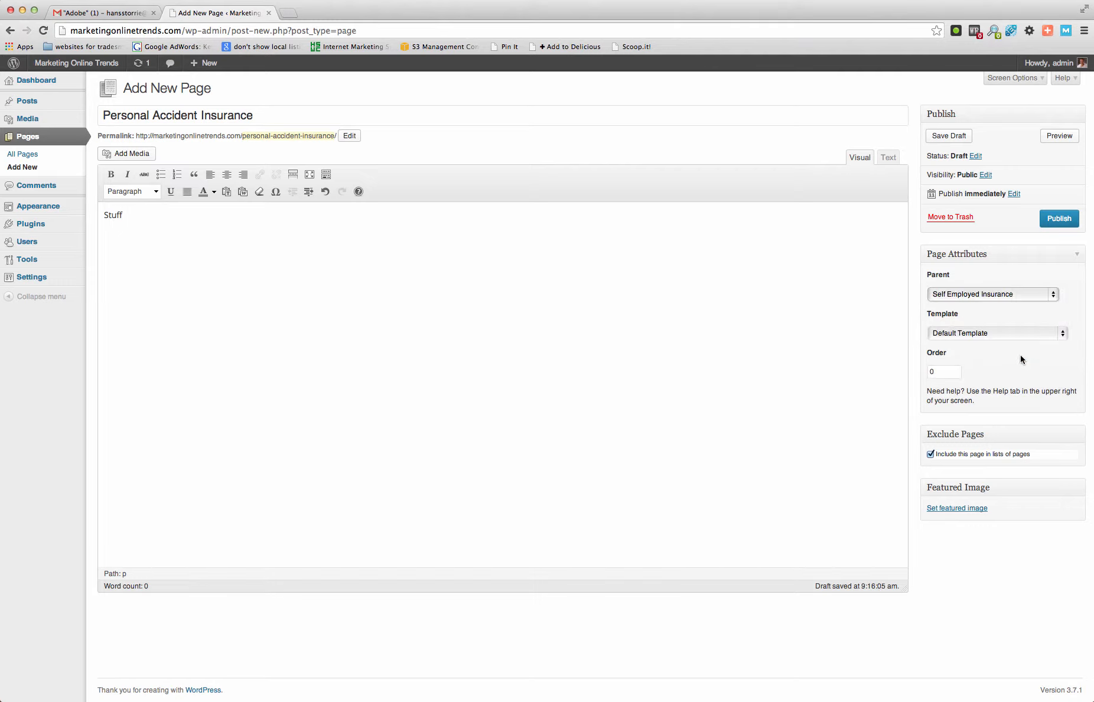
pyautogui.click(930, 455)
pyautogui.click(1056, 219)
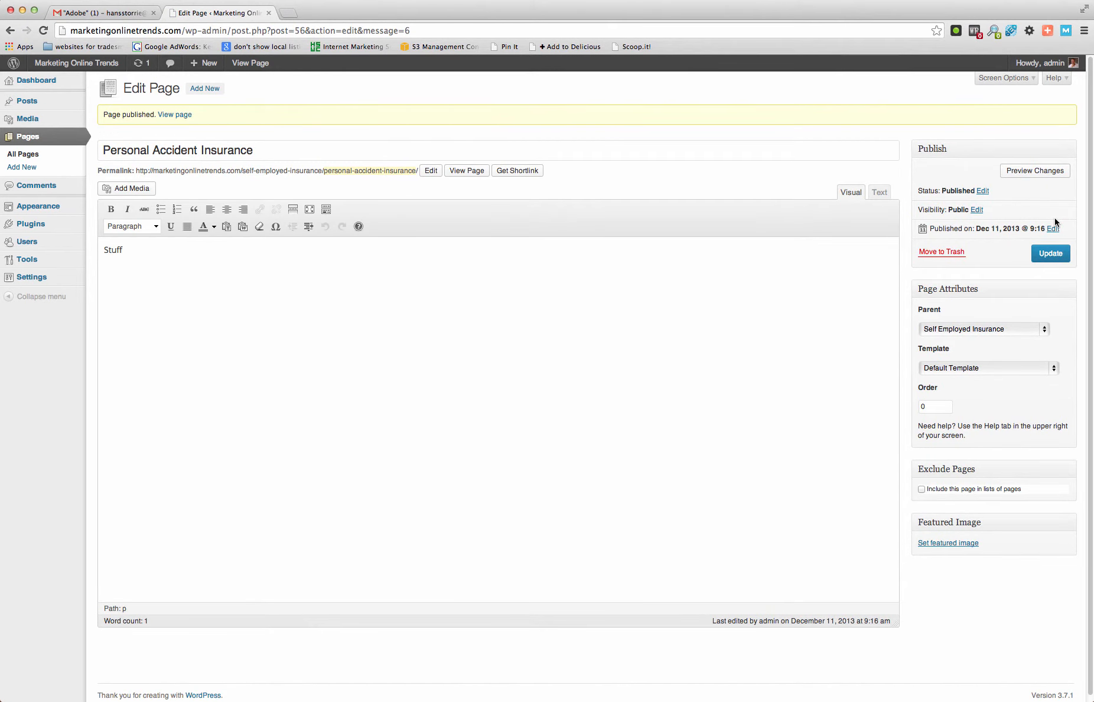
# - Create a new page titled "Cheapest Health Insurance" with the body text "Stuff"
pyautogui.click(204, 89)
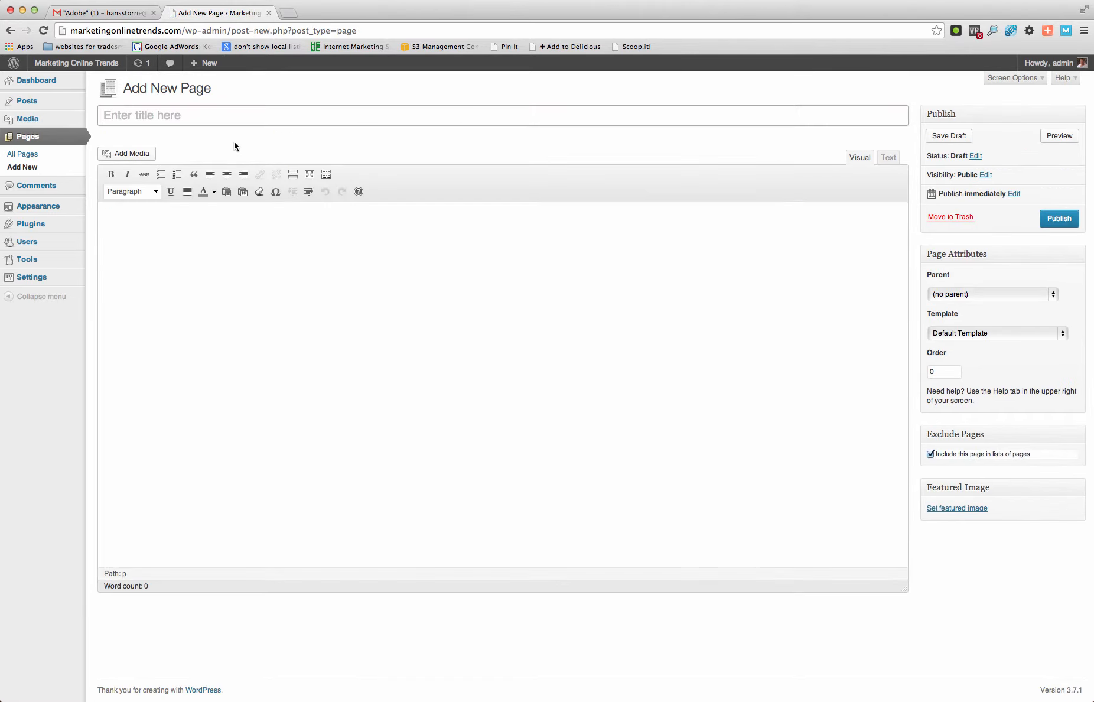
pyautogui.write('Cheapest Health Insurance')
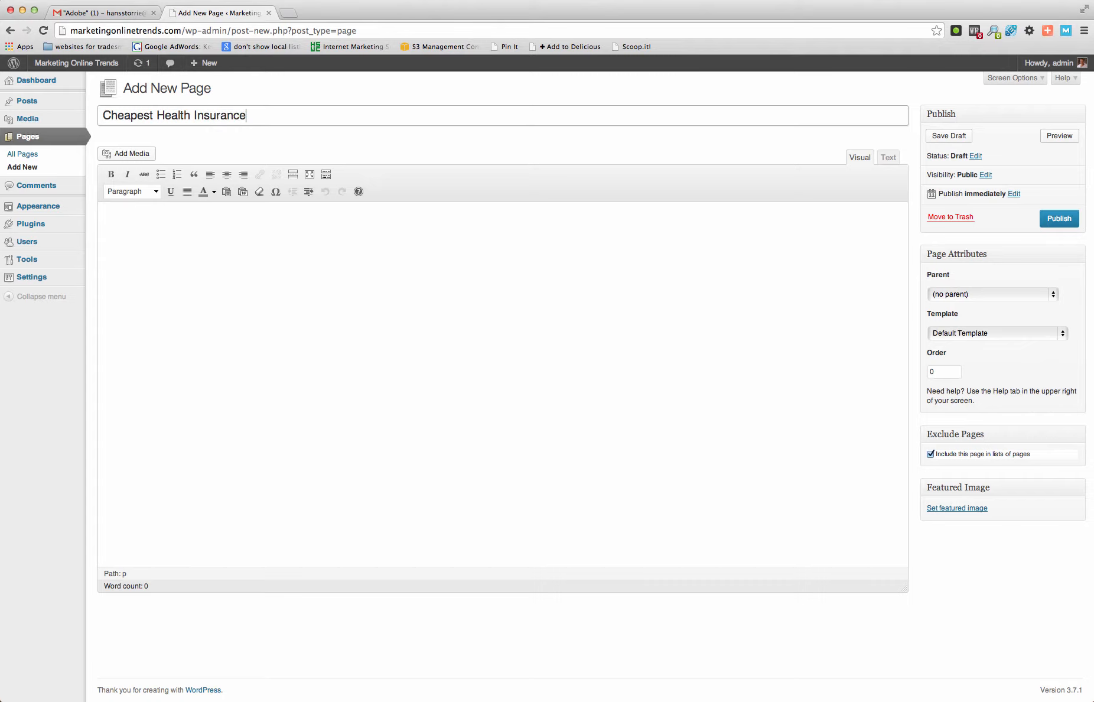
pyautogui.click(425, 348)
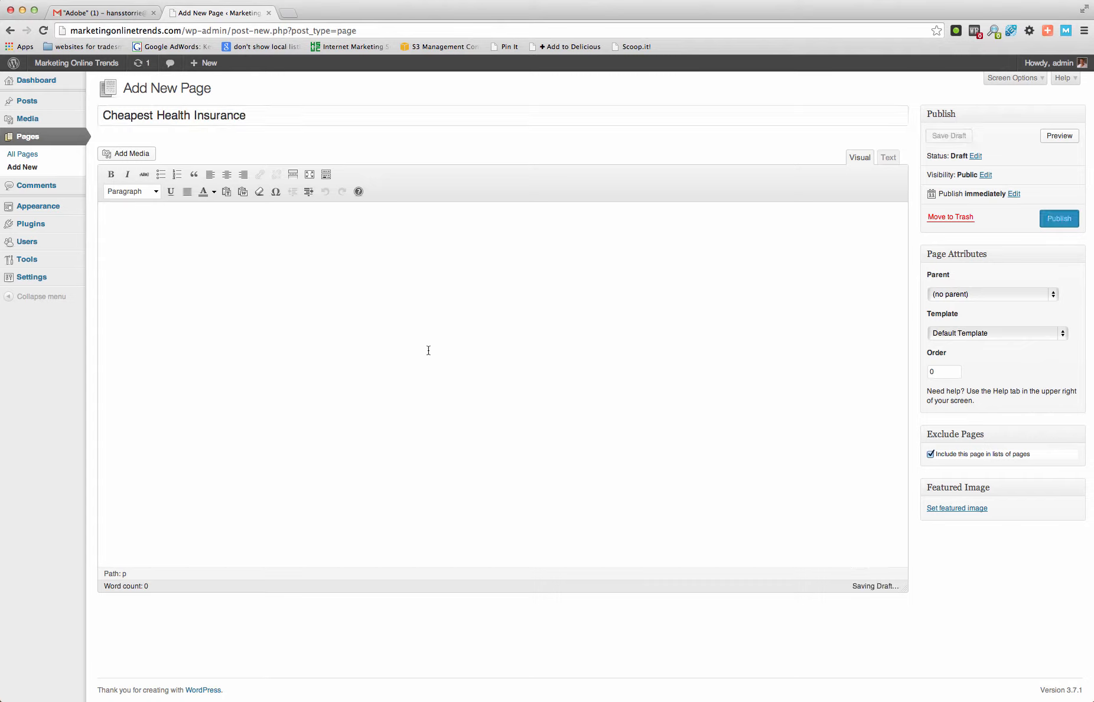
pyautogui.write('Stuff')
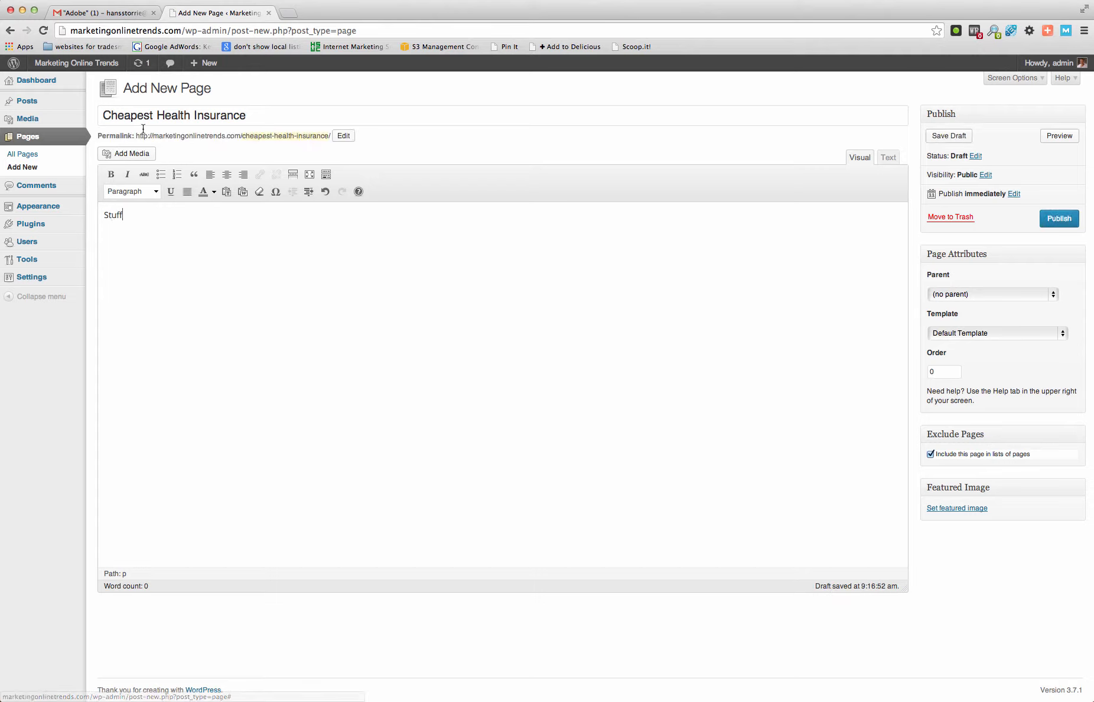
# - Publish the Cheapest Health Insurance page under the parent Self Employed Insurance, excluded from page lists
pyautogui.click(1055, 295)
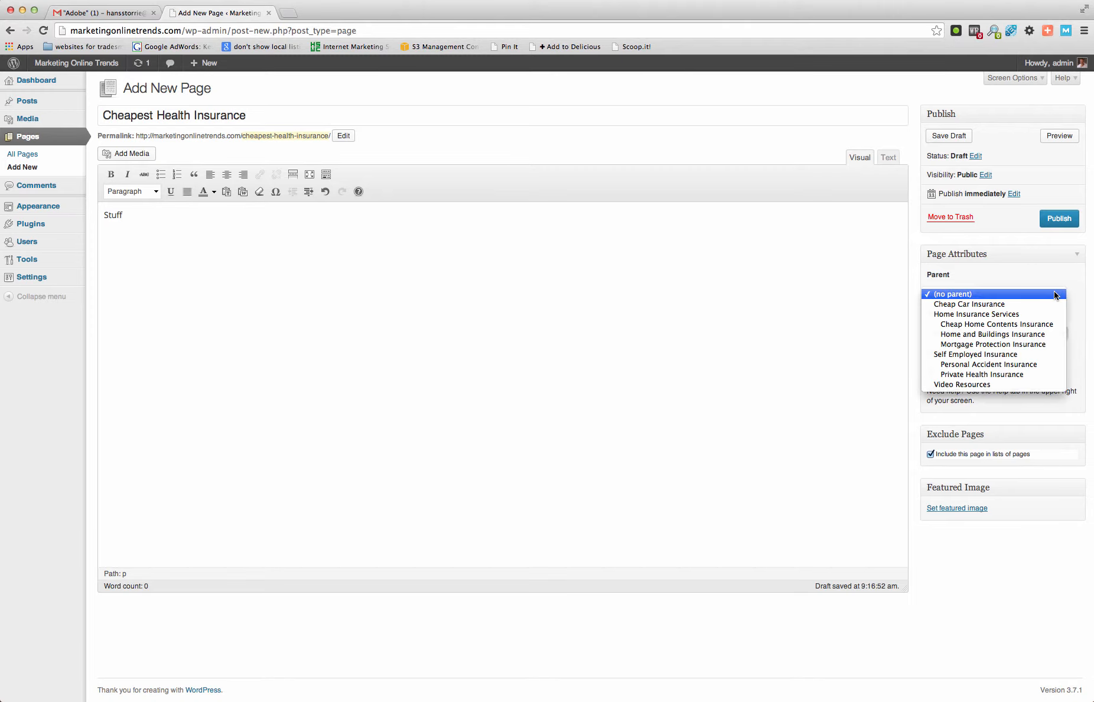
pyautogui.click(1005, 357)
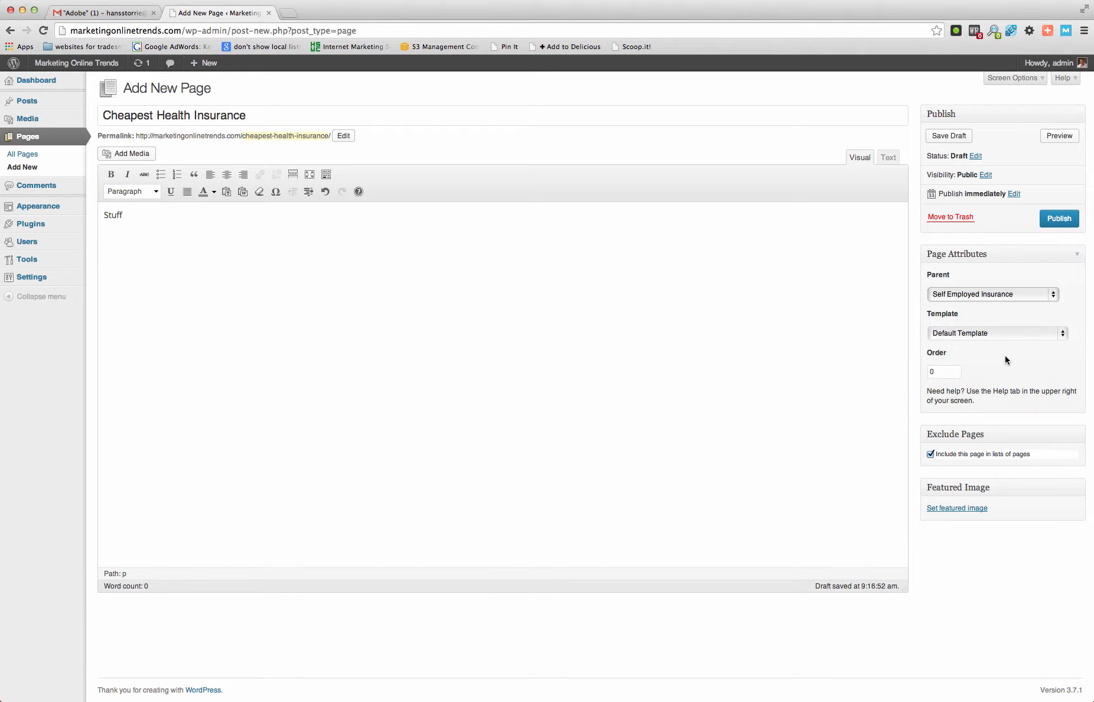
pyautogui.click(931, 454)
pyautogui.click(1068, 218)
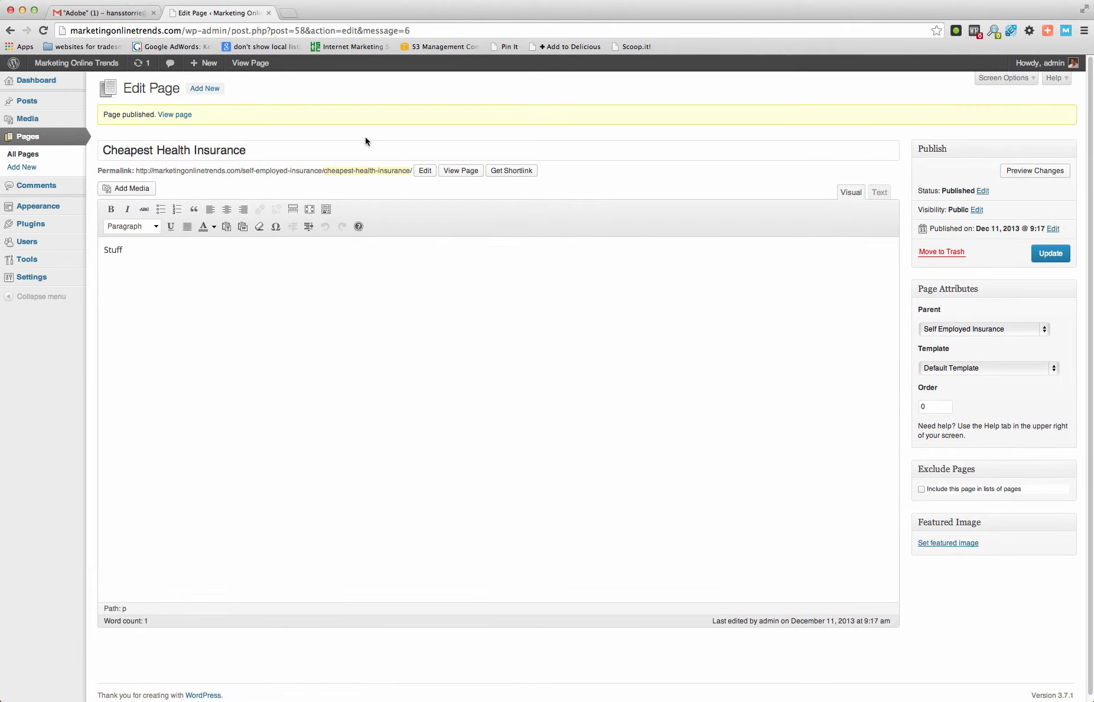
# - Create a new page titled "Cheap Under 21 Car Insurance" with the body text "Usual Stuff"
pyautogui.click(204, 89)
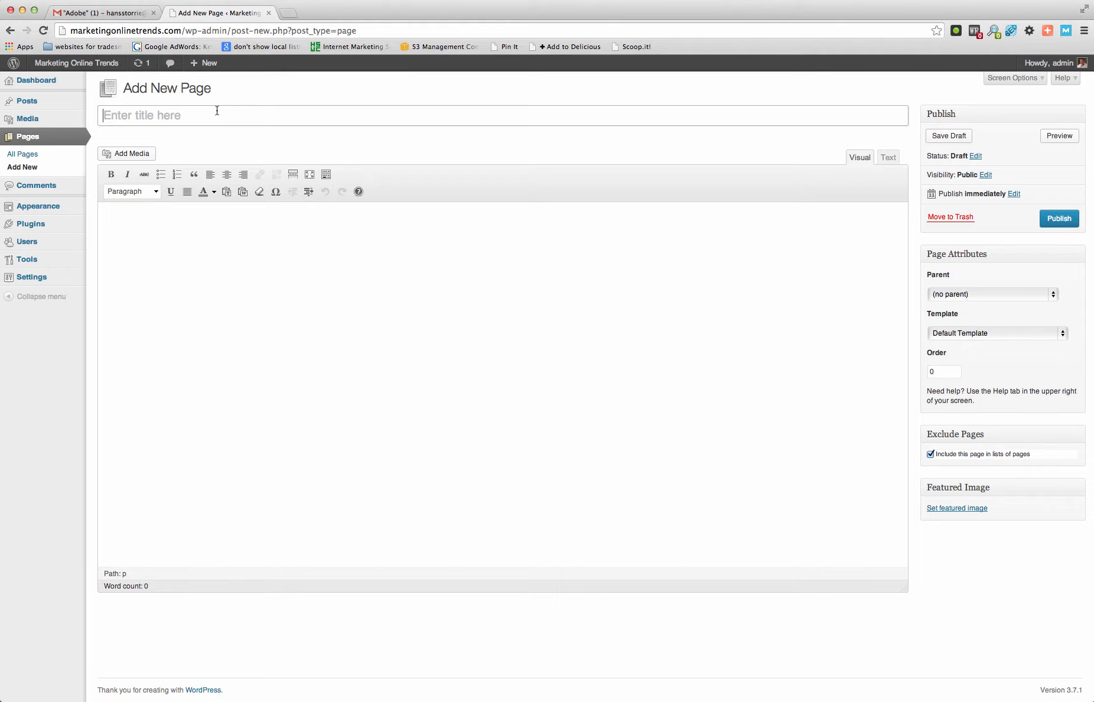
pyautogui.click(217, 110)
pyautogui.write('Cheap Under 21 Car Insura')
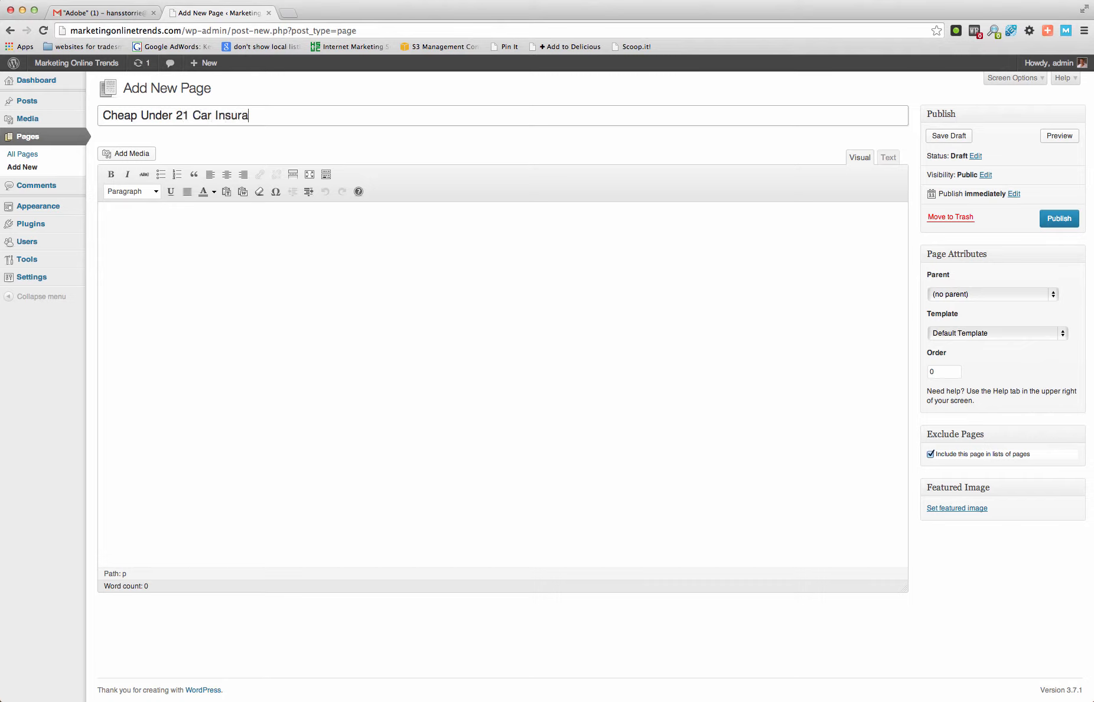
pyautogui.write('nce')
pyautogui.click(203, 309)
pyautogui.write('U')
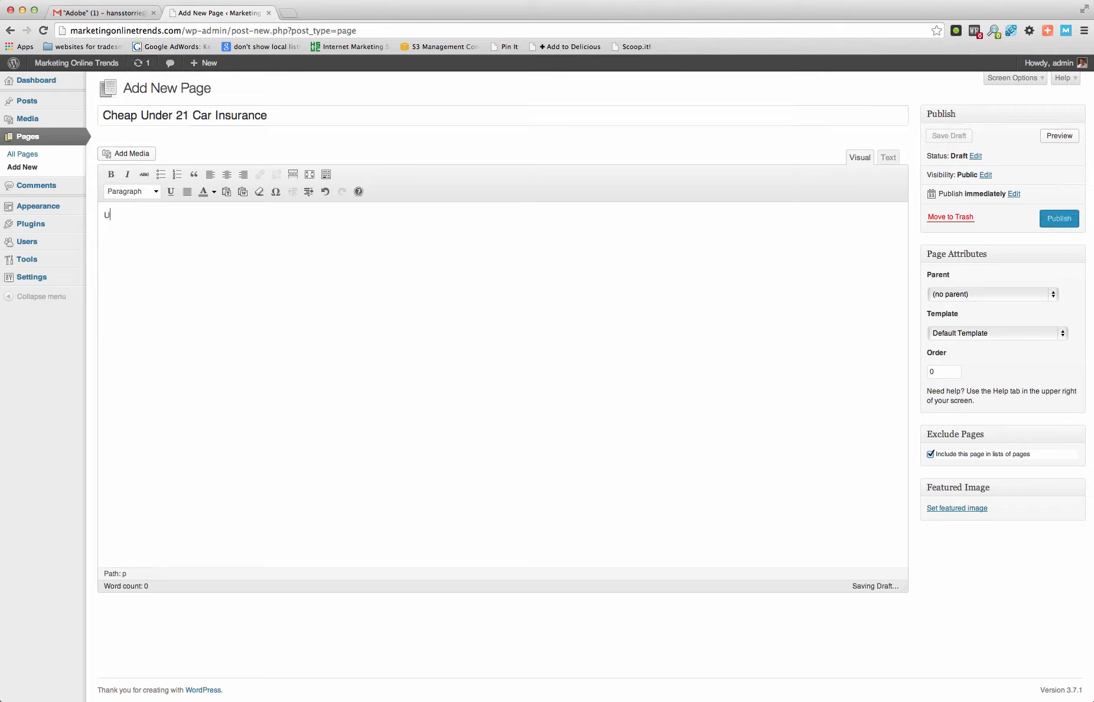
pyautogui.write('sual Stuff')
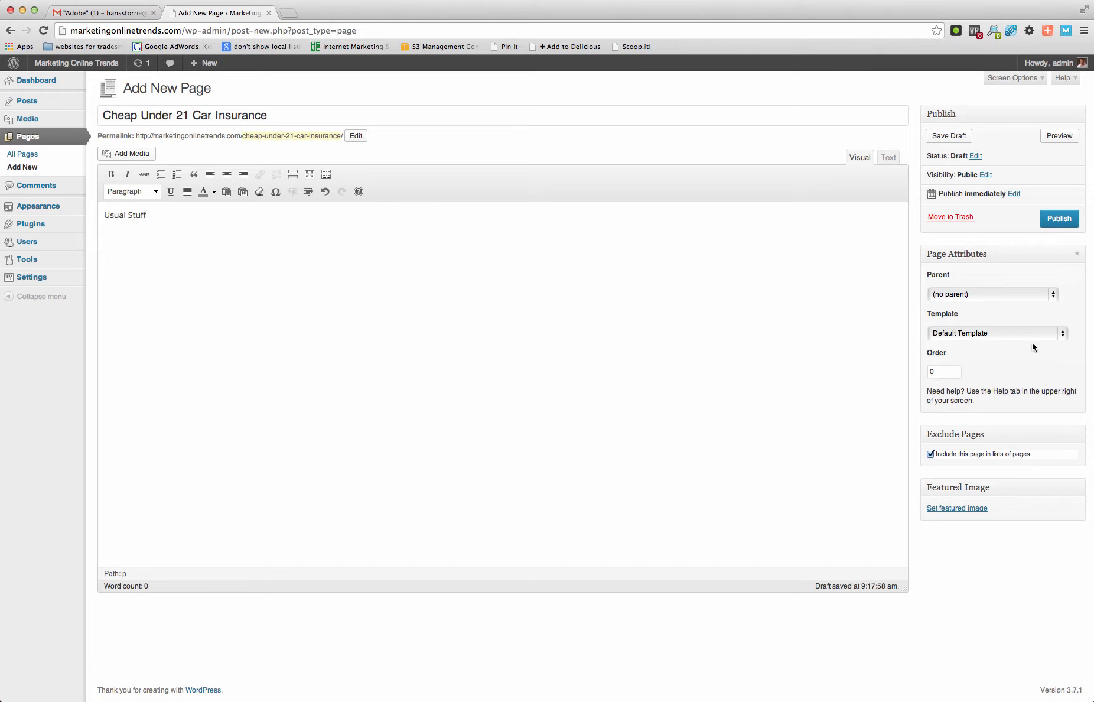
# - Publish the Cheap Under 21 Car Insurance page under the parent Cheap Car Insurance, excluded from page lists
pyautogui.click(1051, 295)
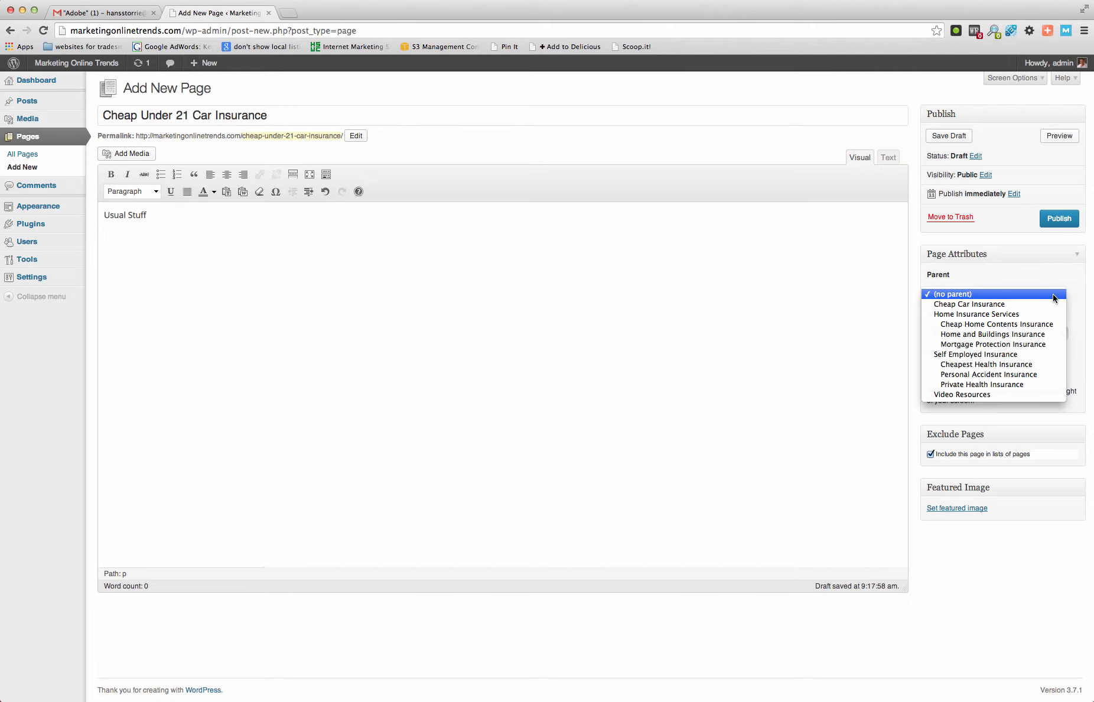
pyautogui.click(1008, 304)
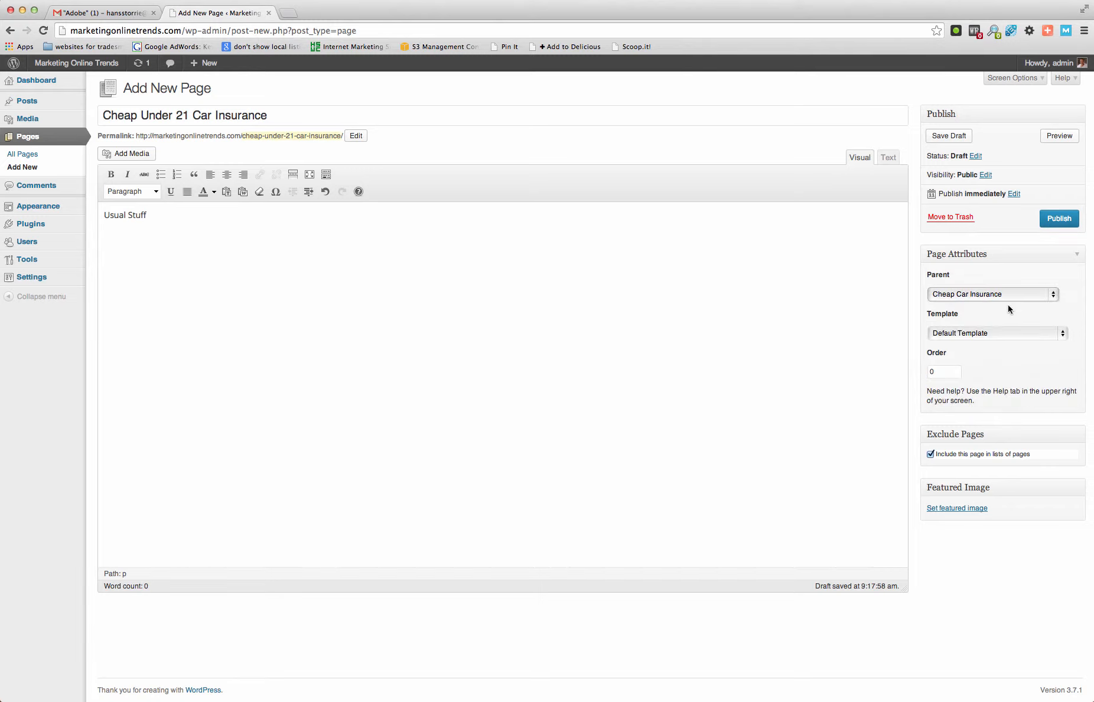
pyautogui.click(930, 454)
pyautogui.click(1057, 220)
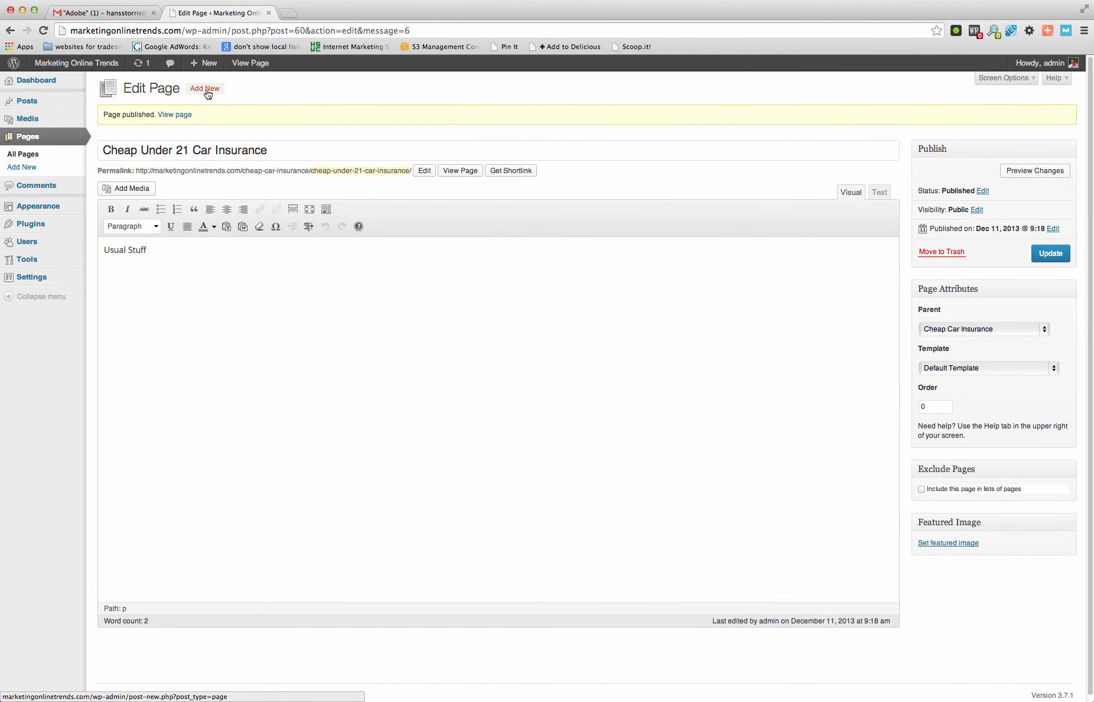
# - Create a new page titled "Cheapest Over 60 Car Insurance" with the body text "Stuff"
pyautogui.click(207, 90)
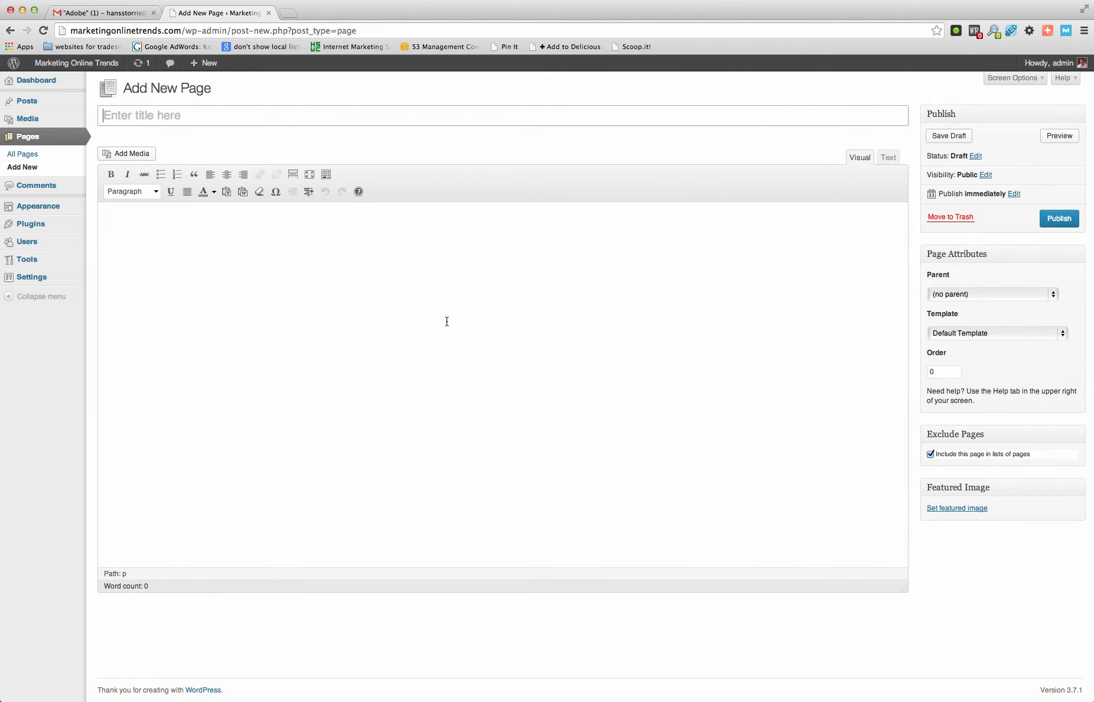
pyautogui.write('Cheapest Over 60 Ca')
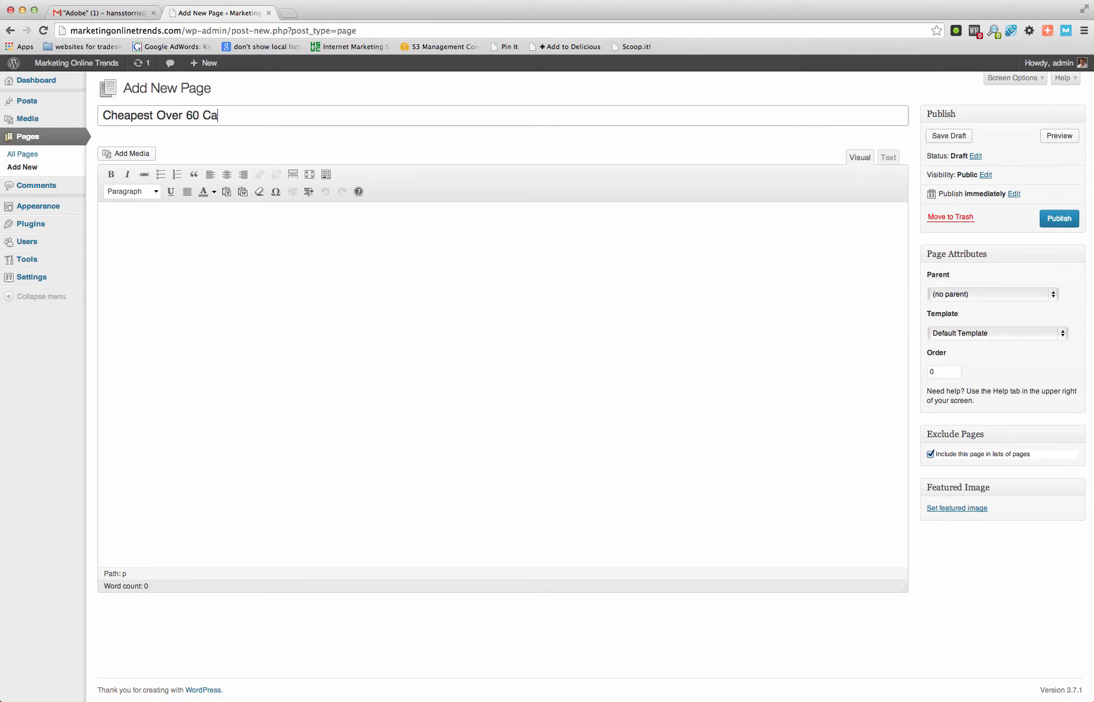
pyautogui.write('r Insurance')
pyautogui.click(430, 326)
pyautogui.write('S')
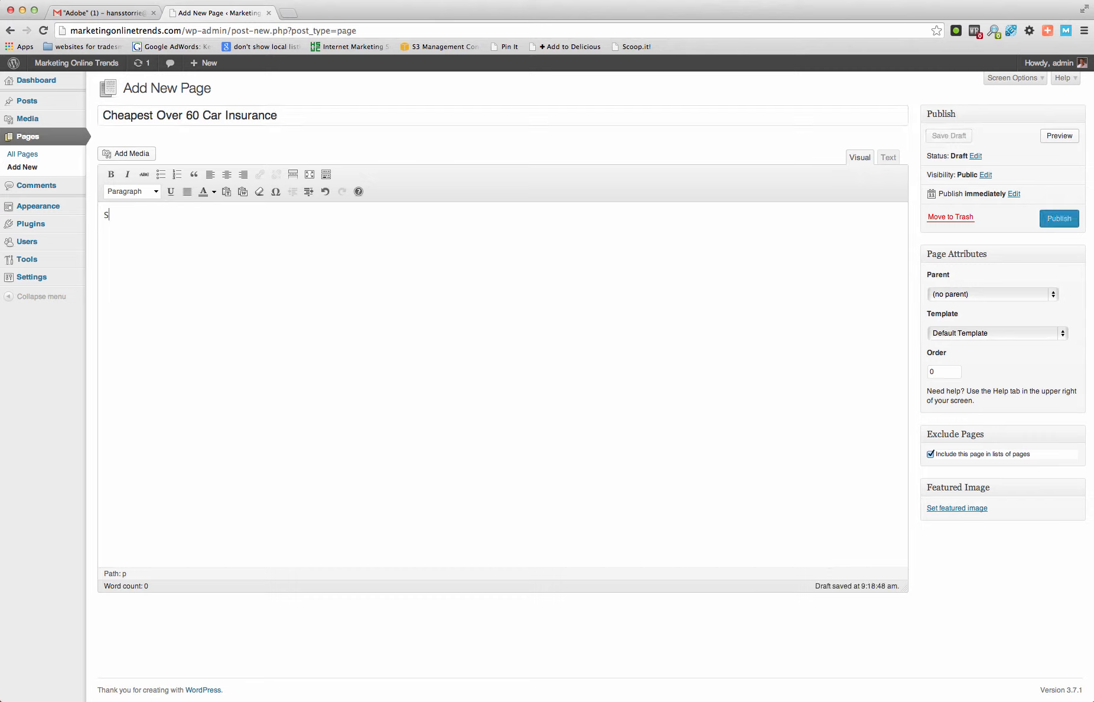
pyautogui.write('tuff')
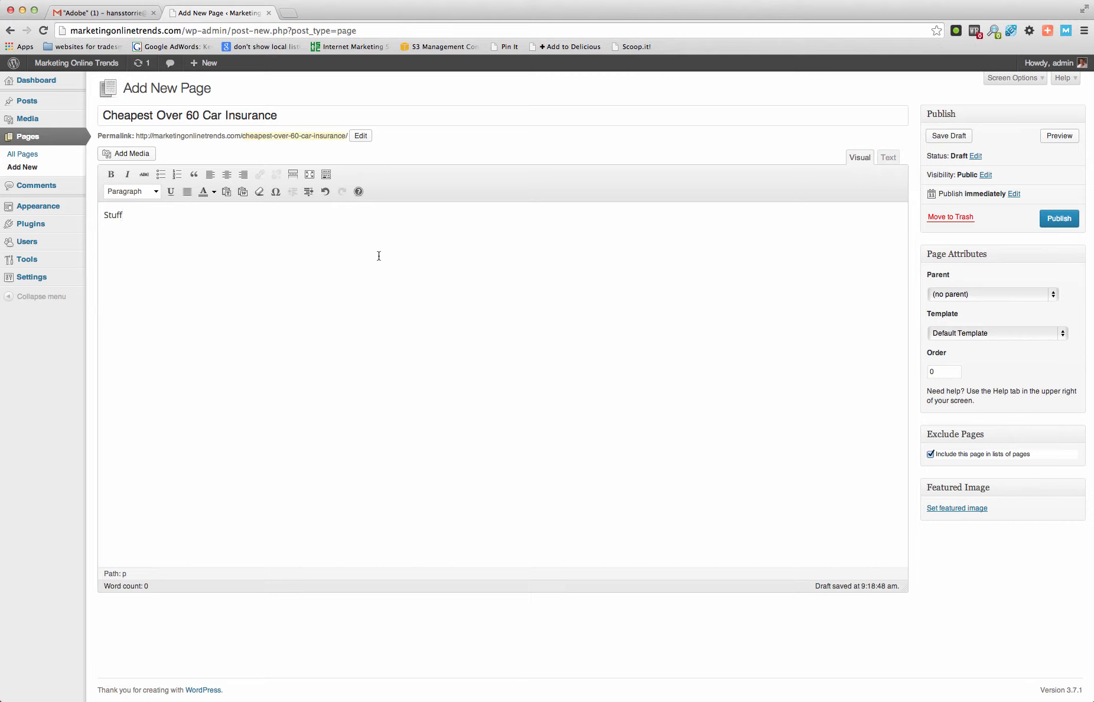
# - Publish the Cheapest Over 60 Car Insurance page under the parent Cheap Car Insurance, excluded from page lists
pyautogui.click(1052, 293)
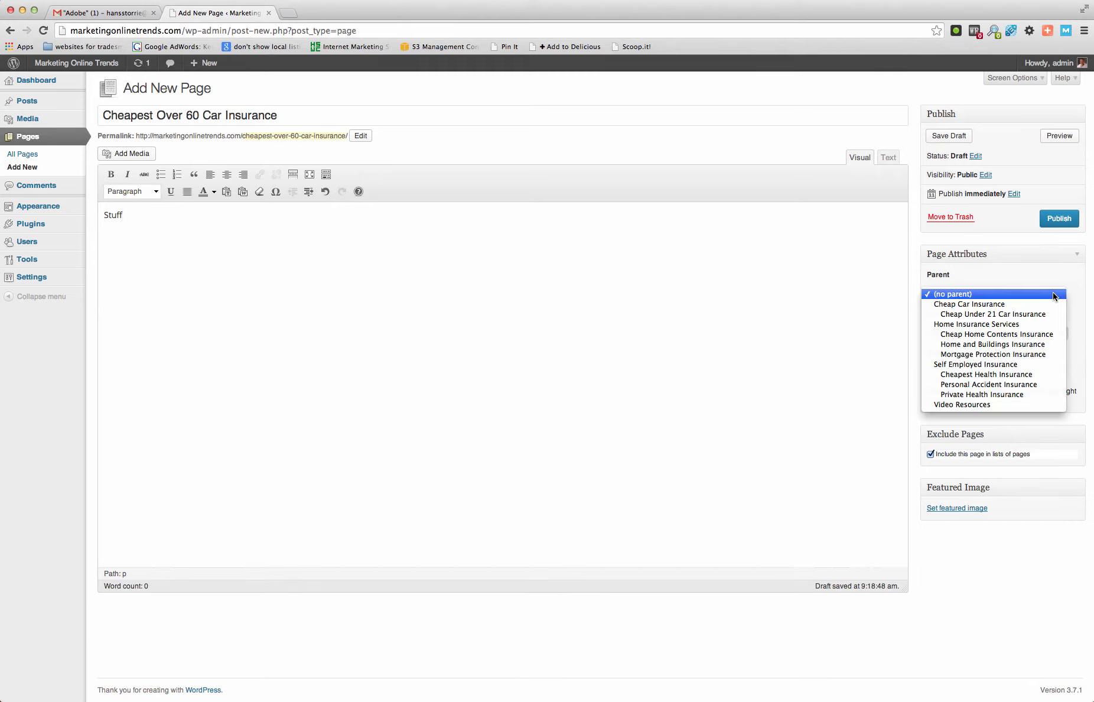
pyautogui.click(1022, 305)
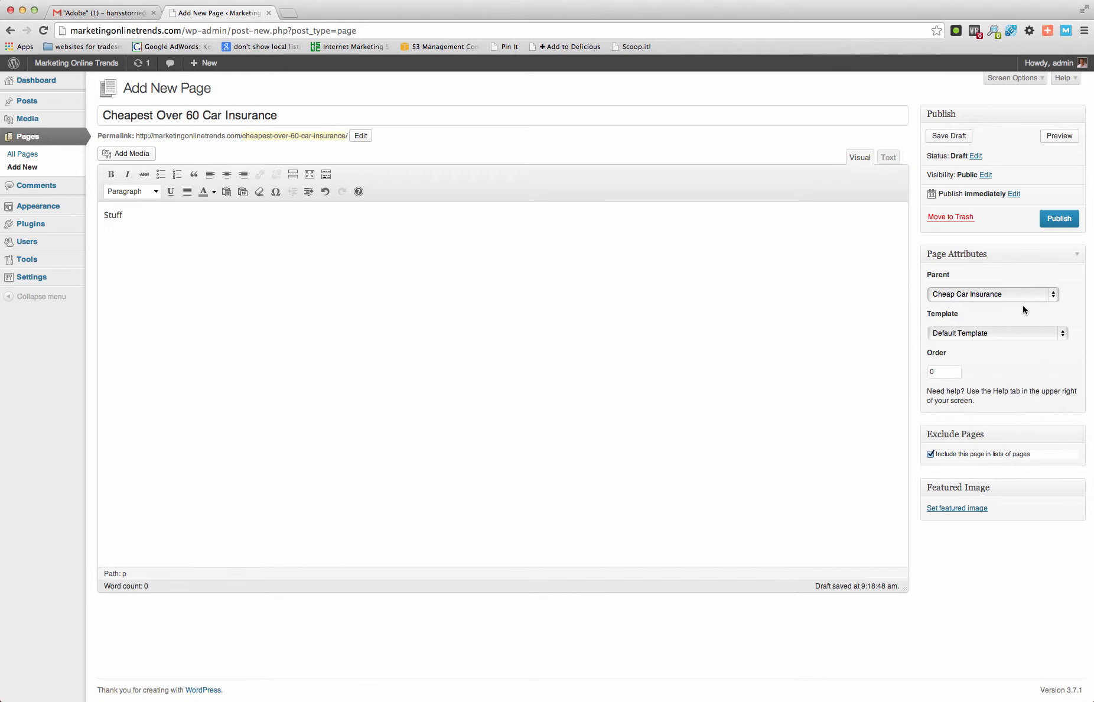
pyautogui.click(930, 454)
pyautogui.click(1044, 219)
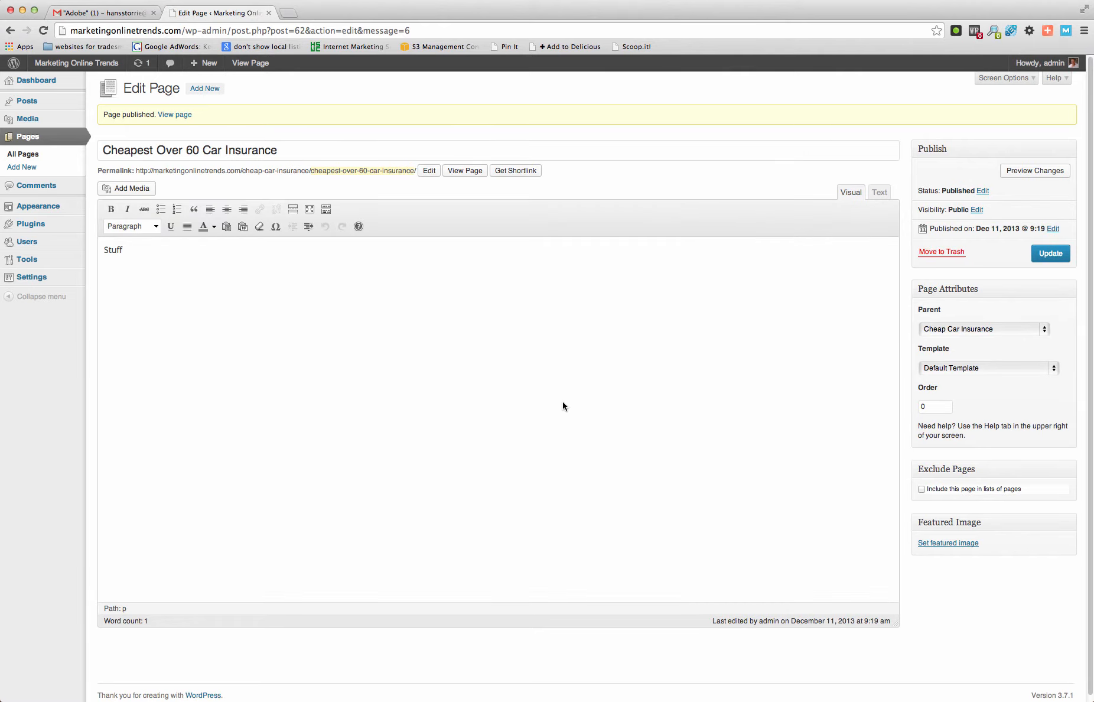
# - Create a new page titled "Best Over 50 Car Insurance" with the body text "Stuff"
pyautogui.click(205, 89)
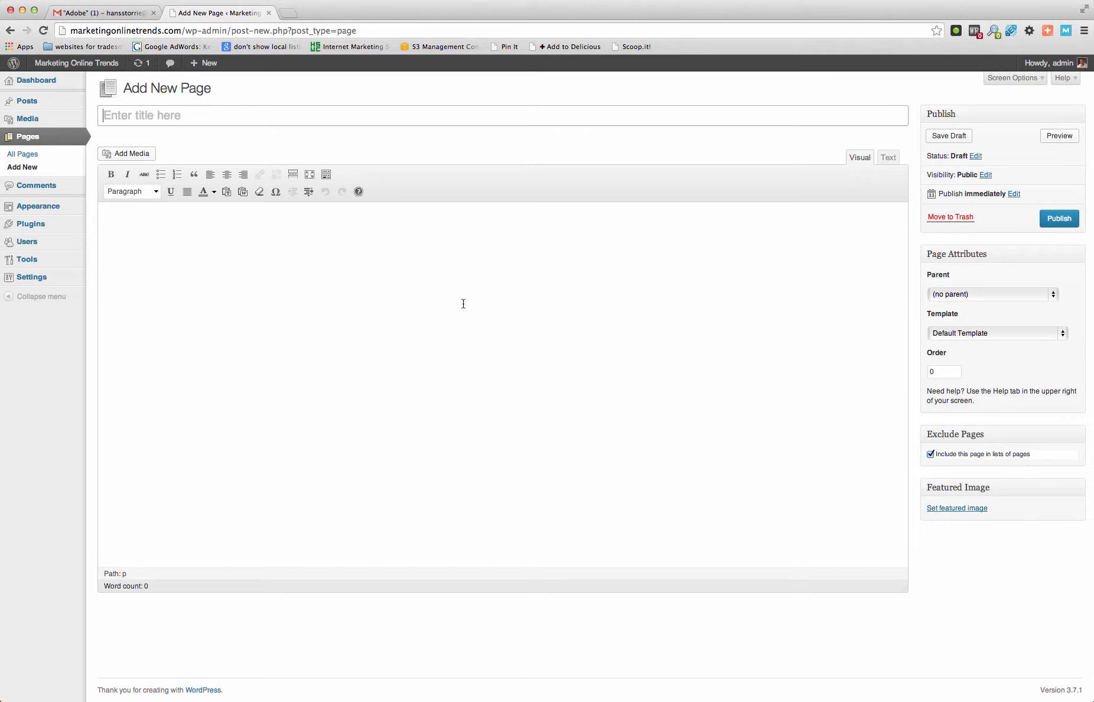
pyautogui.write('Best Over 50 Car Insuran')
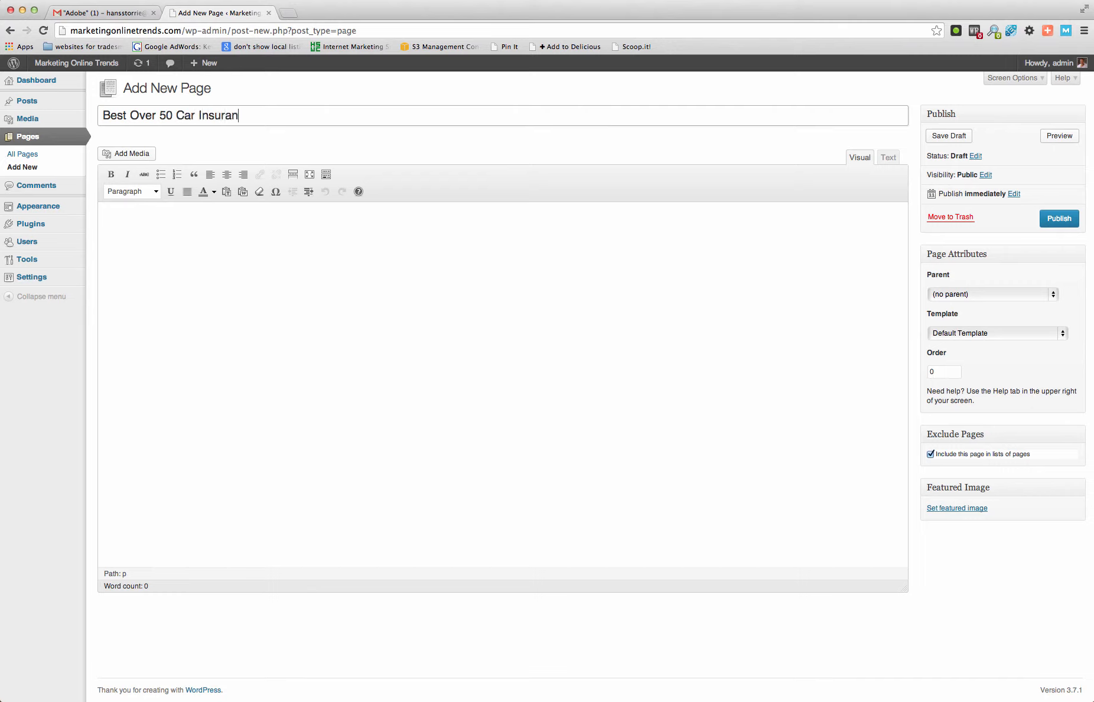
pyautogui.write('ce')
pyautogui.click(482, 332)
pyautogui.write('S')
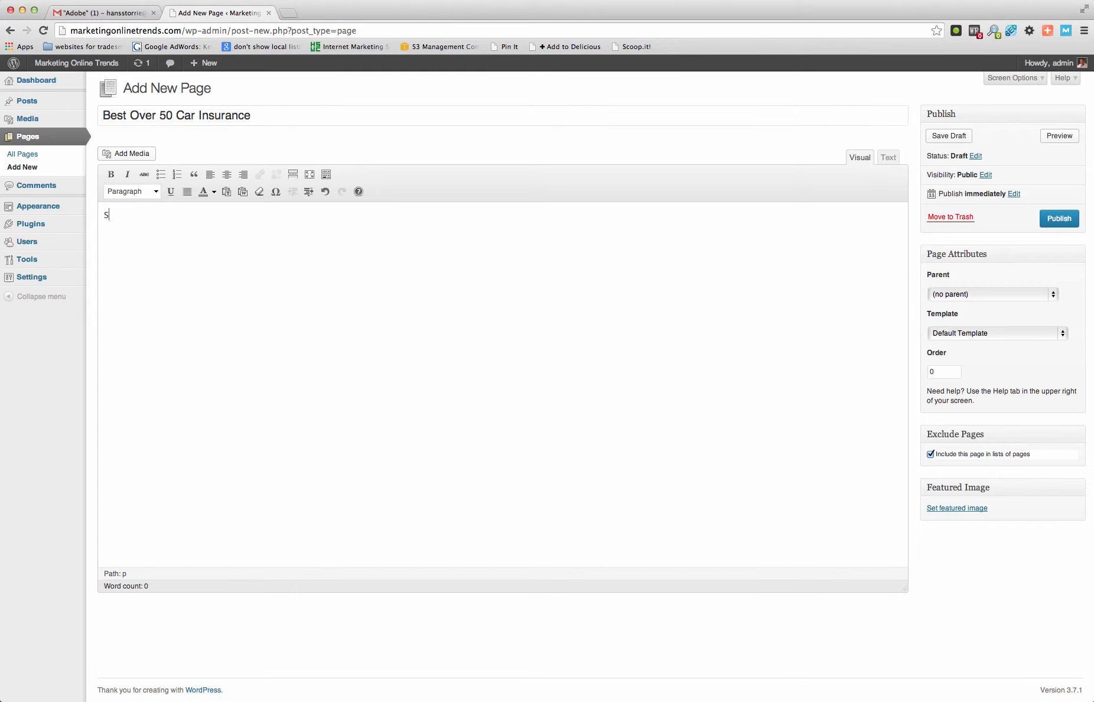
pyautogui.write('tuff')
# - Publish the Best Over 50 Car Insurance page under the parent Cheap Car Insurance, excluded from page lists
pyautogui.click(1054, 295)
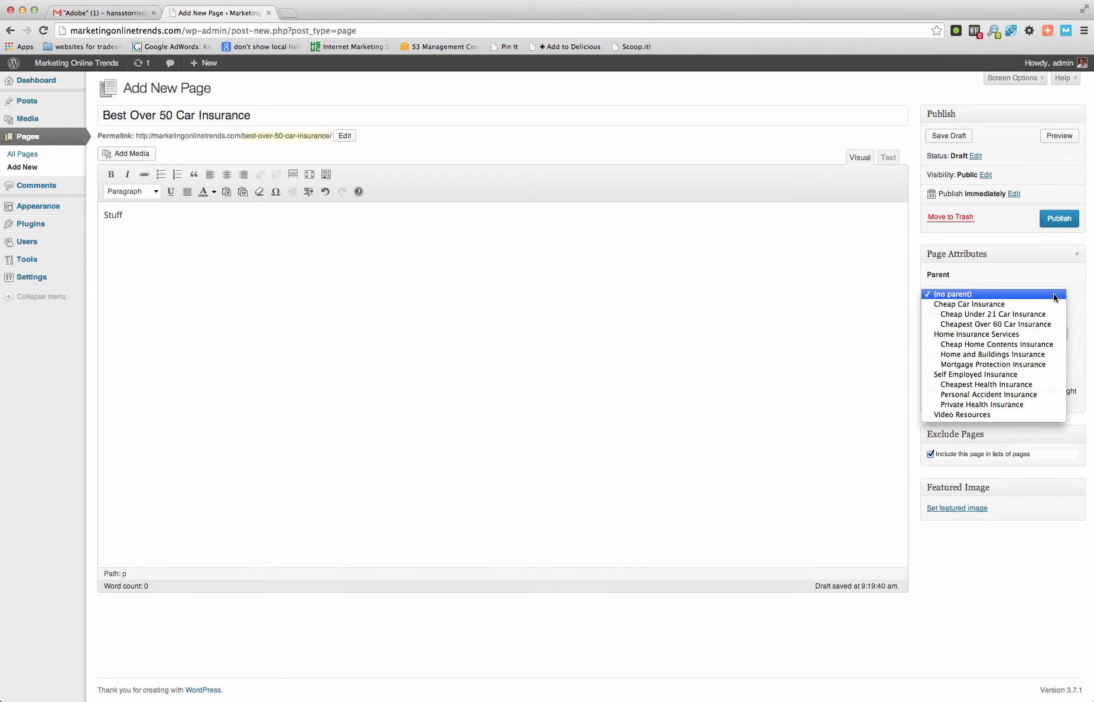
pyautogui.click(1011, 303)
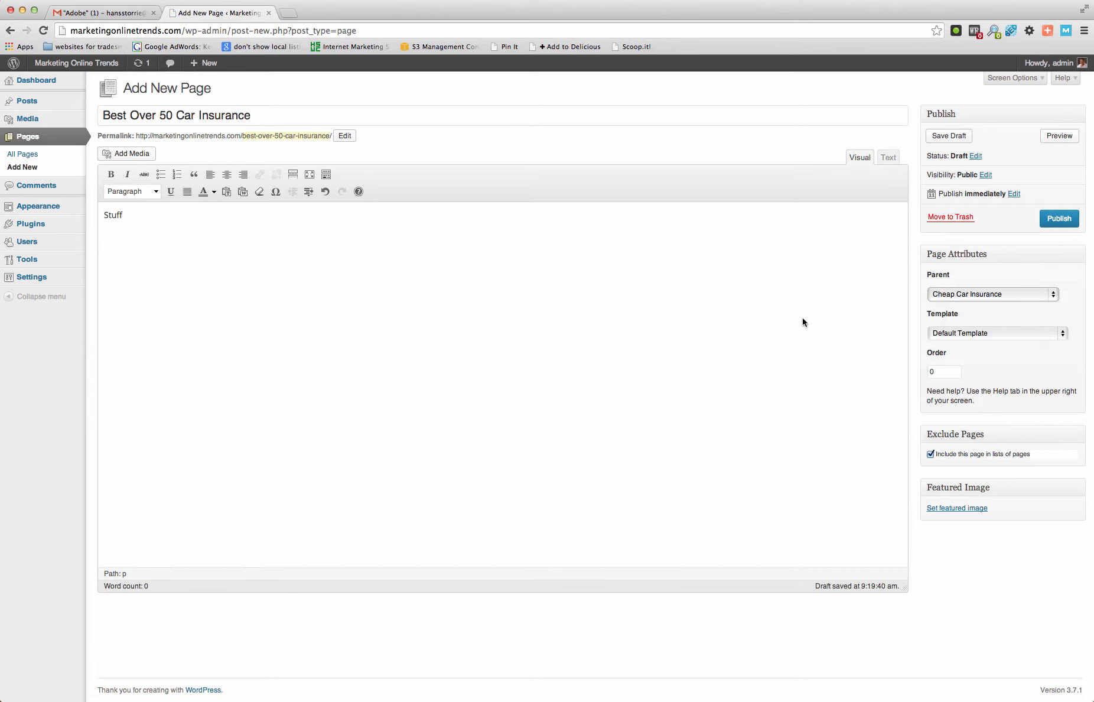
pyautogui.click(931, 454)
pyautogui.click(1055, 219)
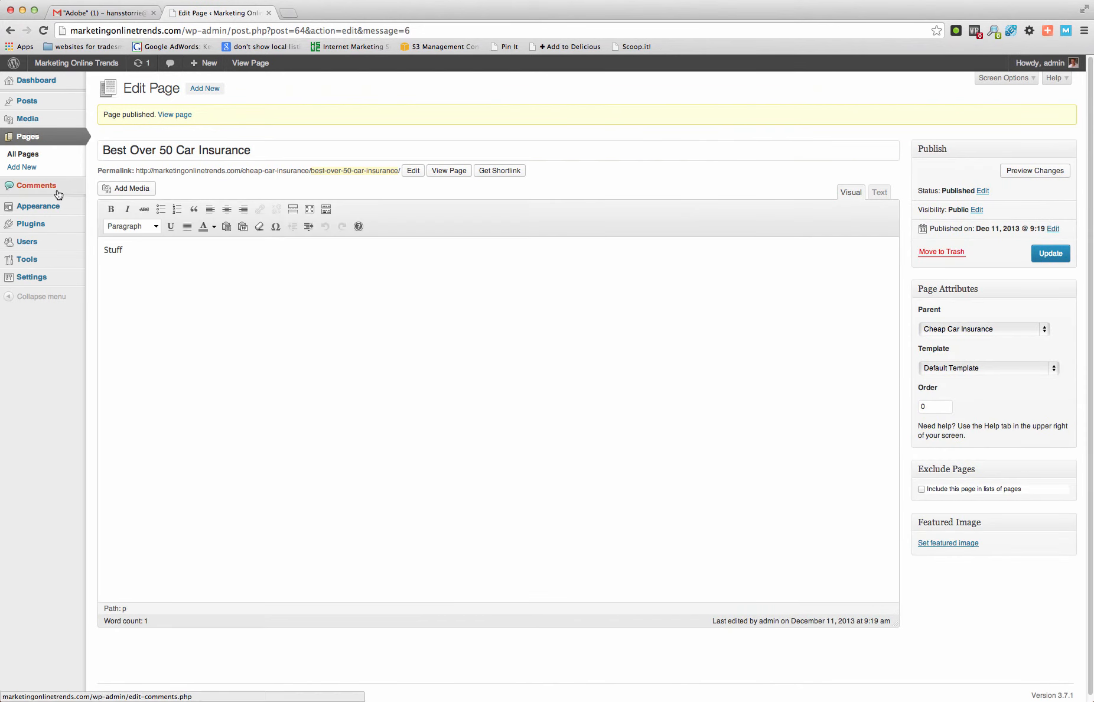
# - Create a new custom menu named "Home Insurance Services"
pyautogui.click(38, 156)
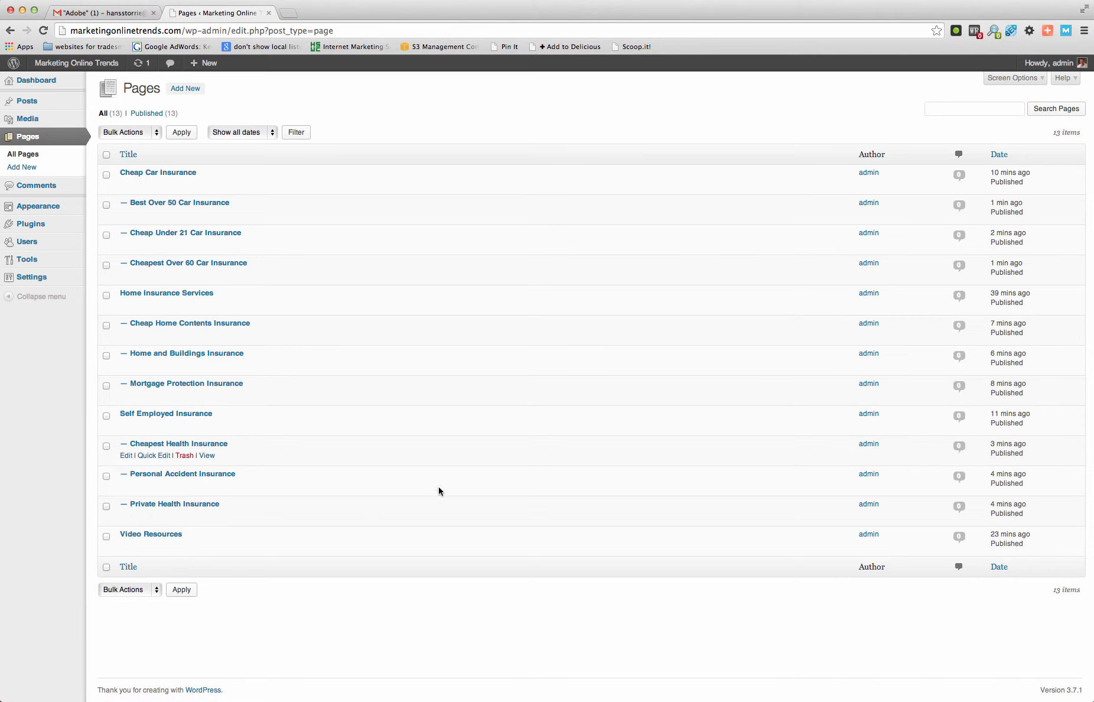
pyautogui.moveTo(43, 242)
pyautogui.moveTo(63, 207)
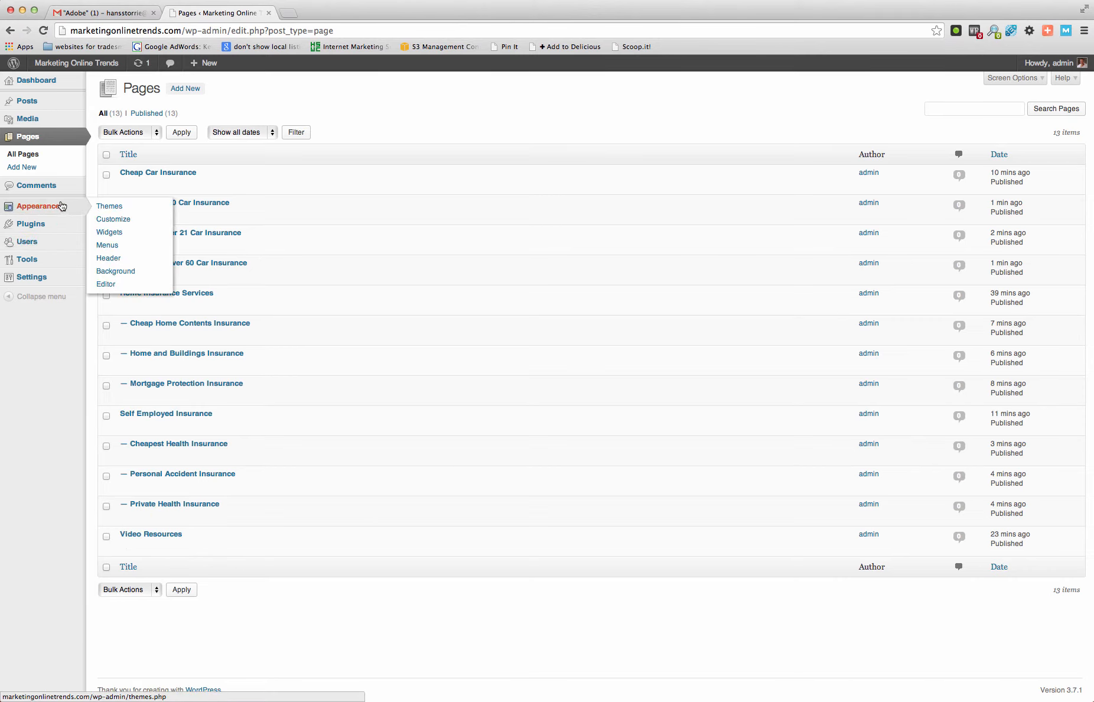
pyautogui.click(127, 248)
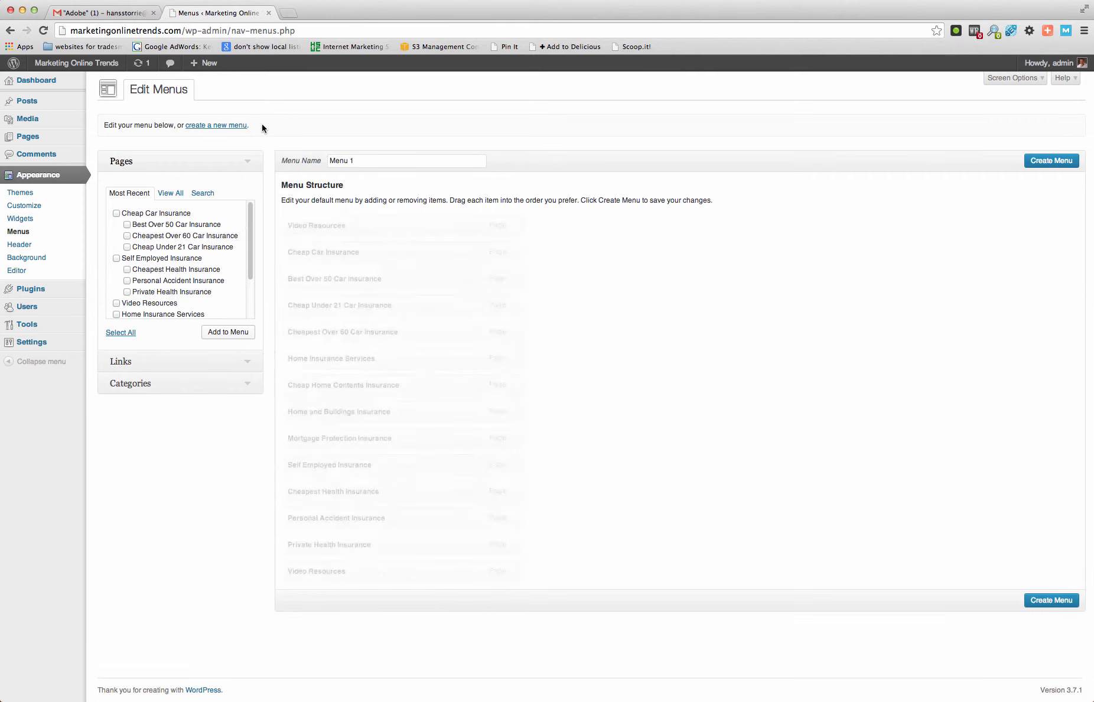
pyautogui.click(230, 126)
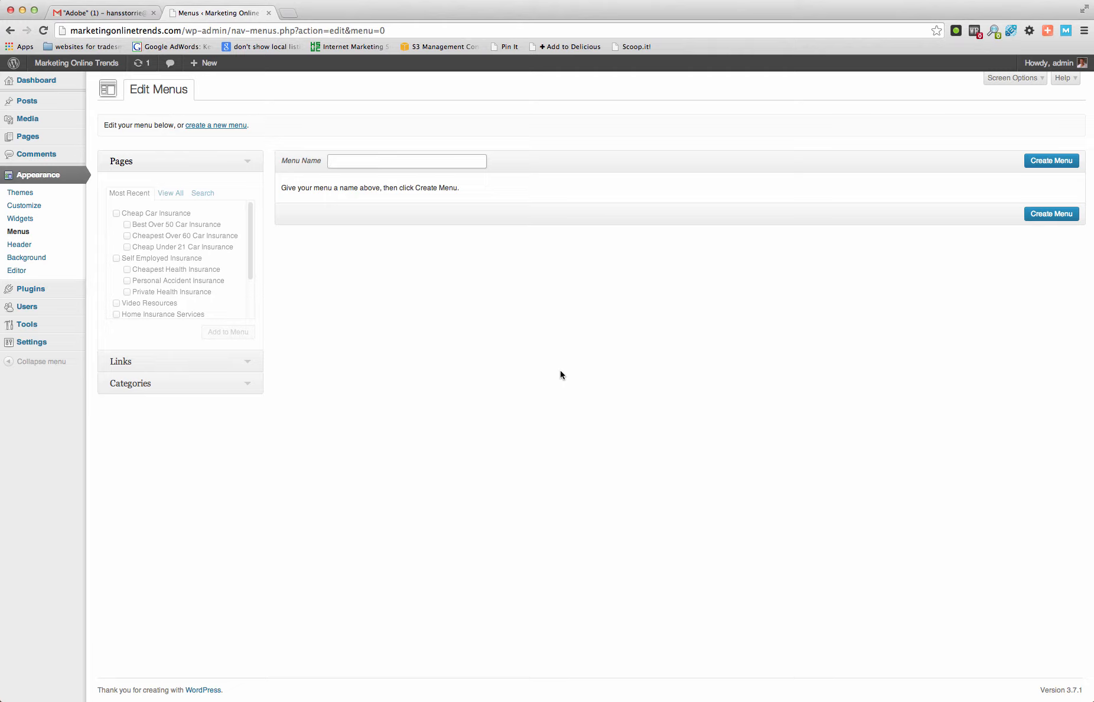
pyautogui.write('Home Insurance Services')
pyautogui.click(1034, 162)
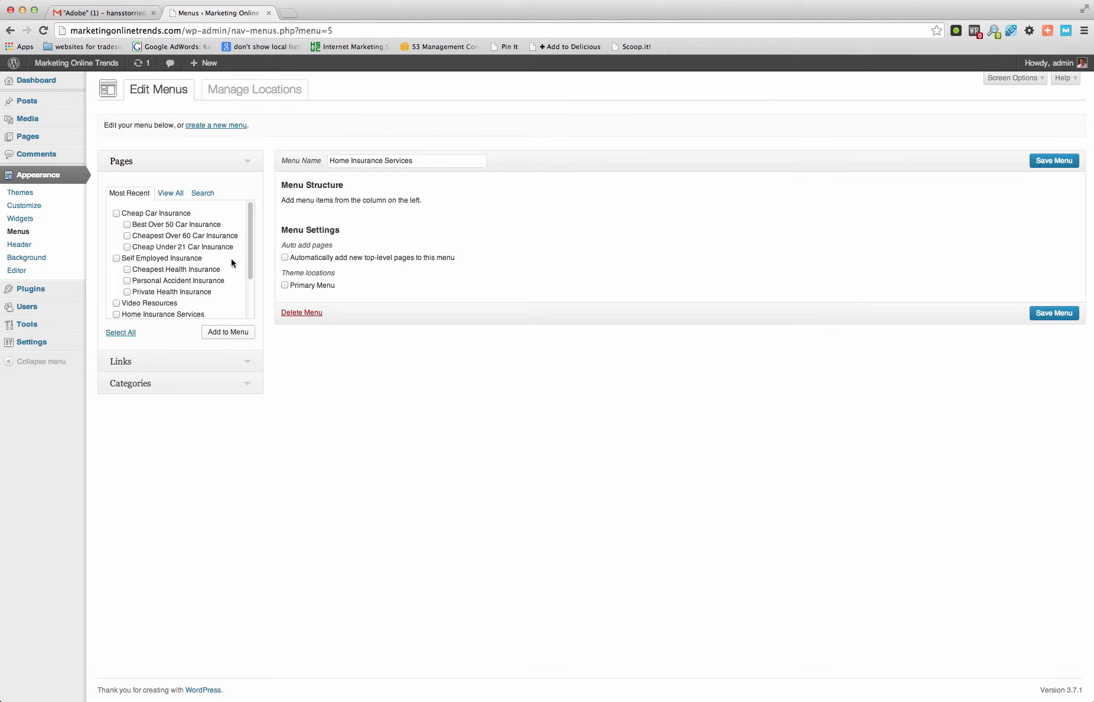
# - Add the Home Insurance Services page and its three child pages to the Home Insurance Services menu and save it
pyautogui.scroll(-1, 168, 253)
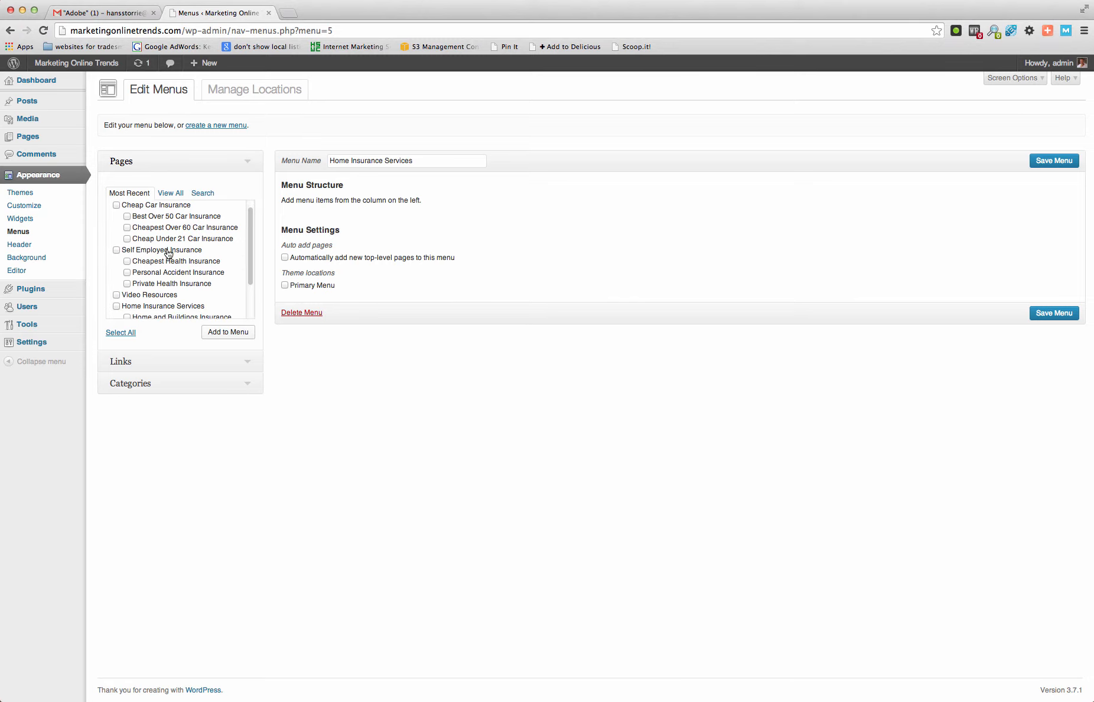
pyautogui.click(116, 306)
pyautogui.scroll(-3, 201, 285)
pyautogui.click(126, 270)
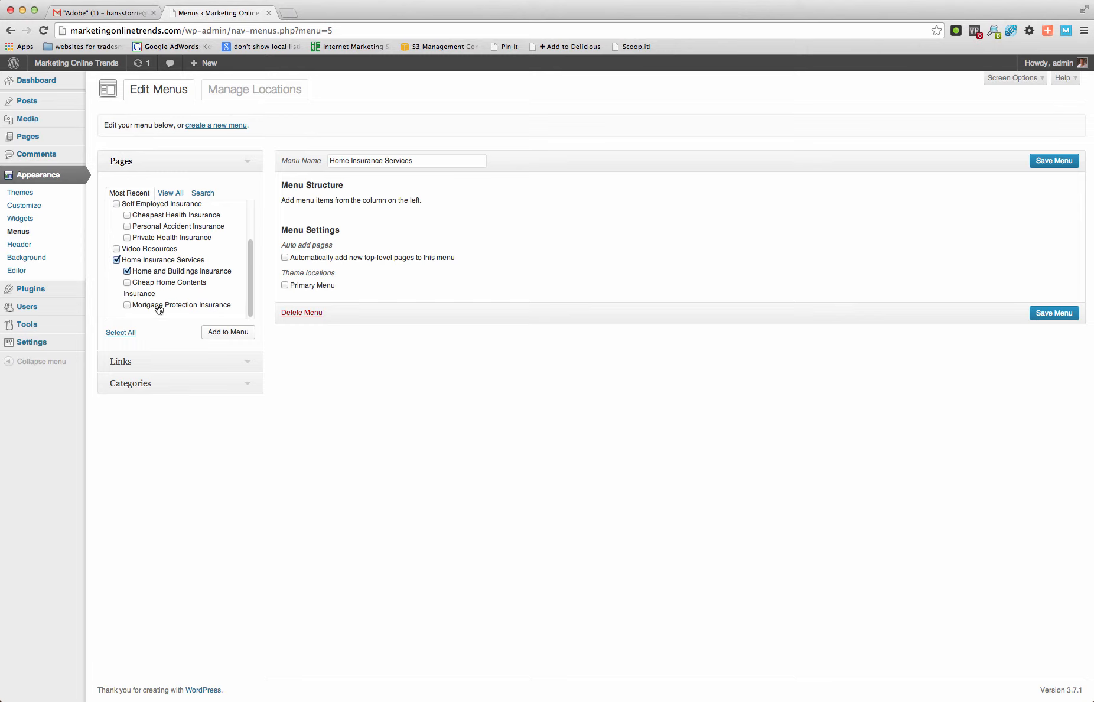
pyautogui.click(127, 283)
pyautogui.click(127, 304)
pyautogui.click(235, 335)
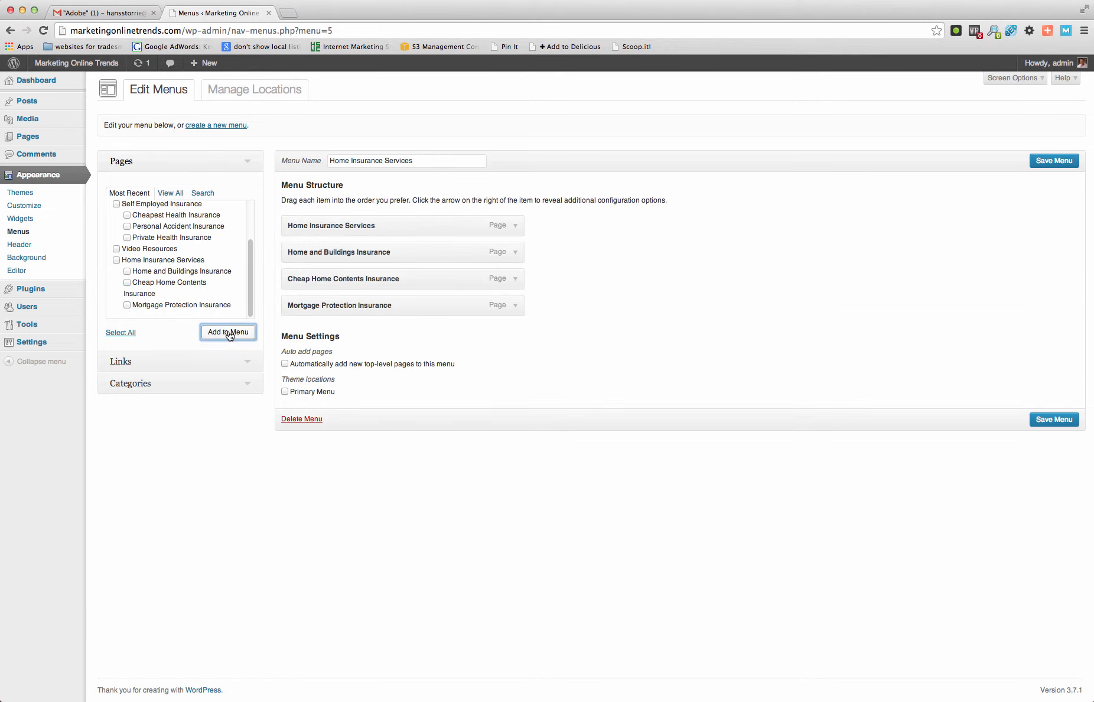
pyautogui.click(1051, 420)
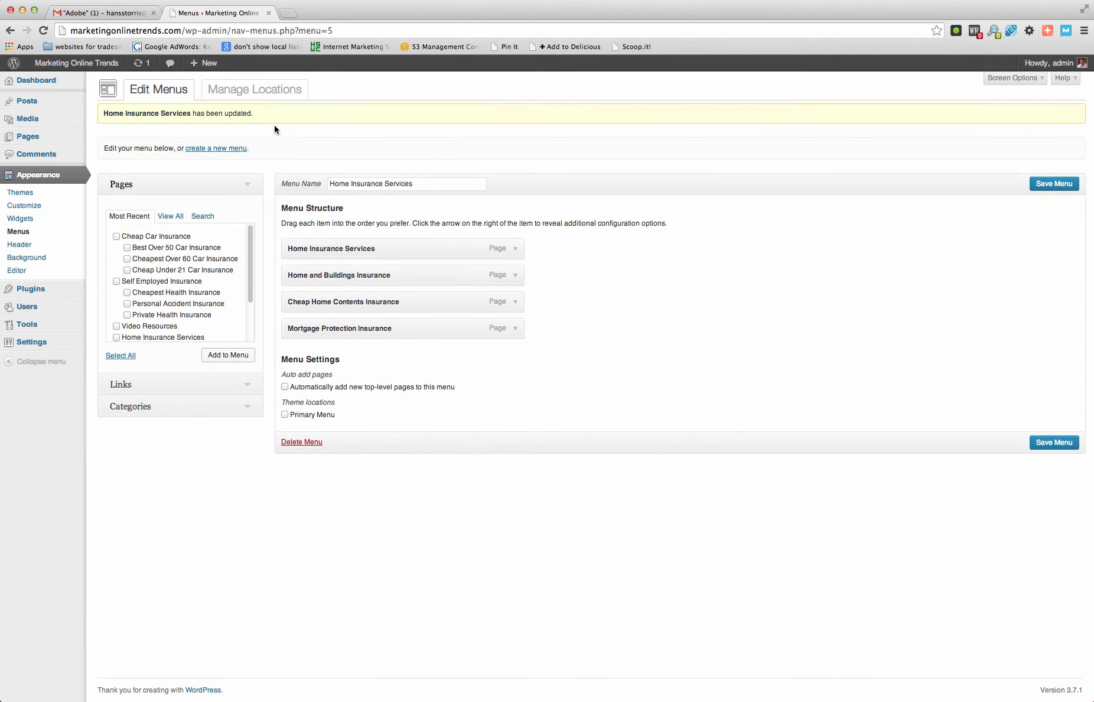
# - Create another custom menu named "Self Employed Insurance"
pyautogui.click(220, 149)
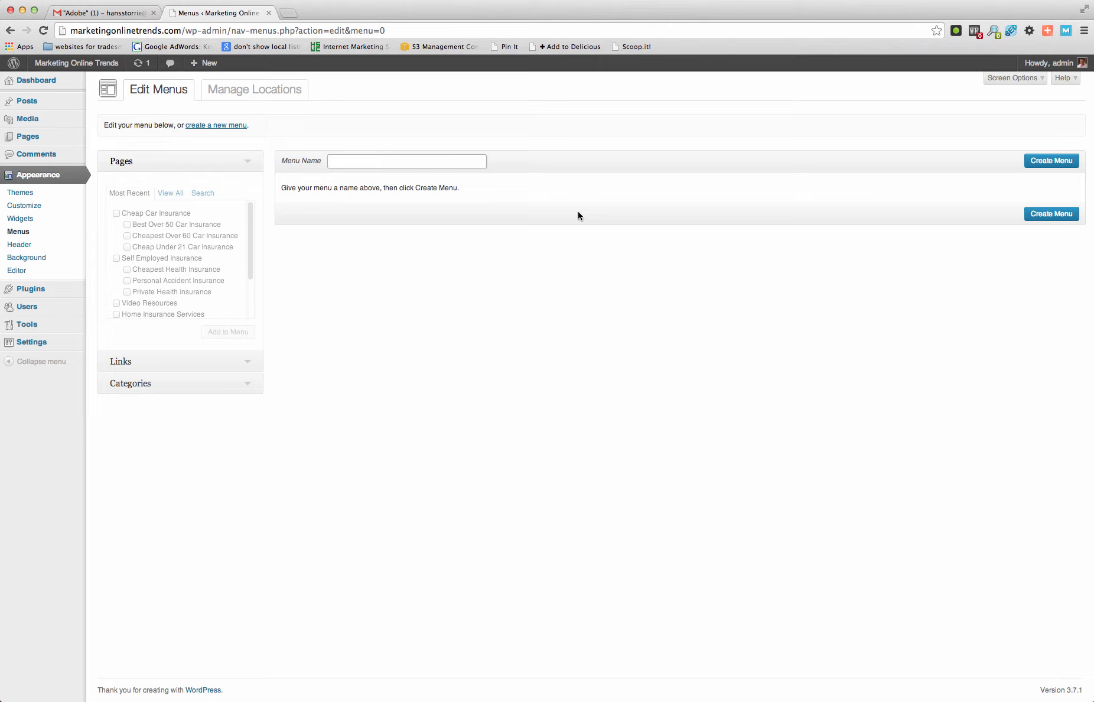
pyautogui.write('Self Employed Insurance')
pyautogui.click(1032, 163)
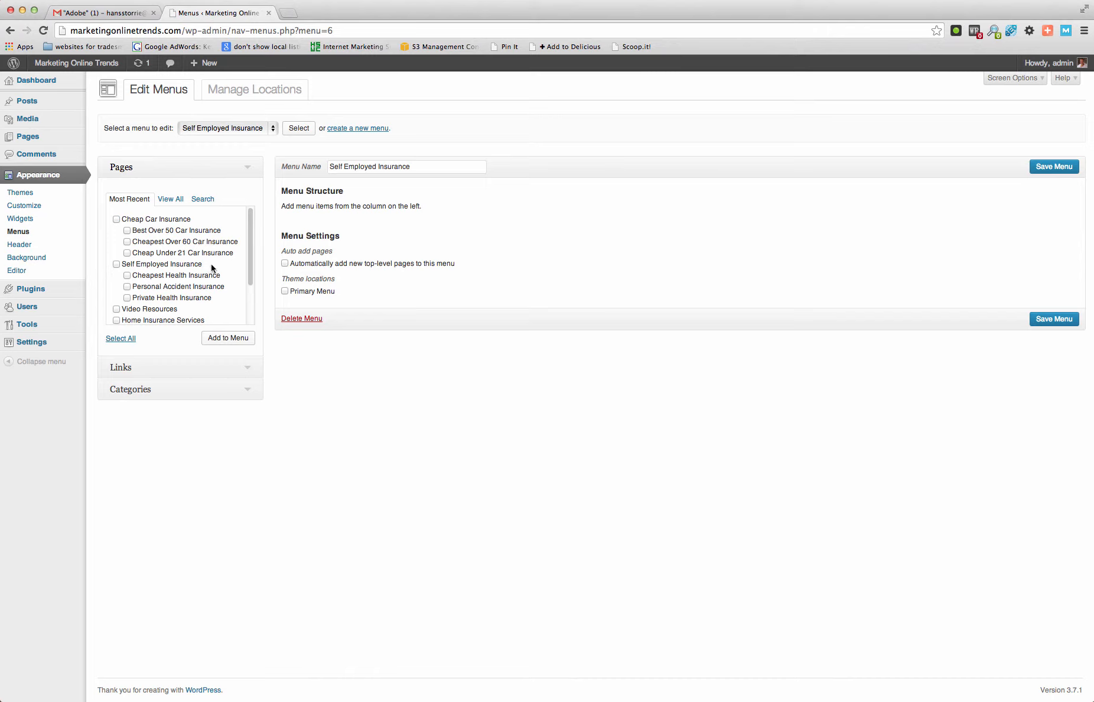
# - Add the Self Employed Insurance page and its three child pages to the Self Employed Insurance menu and save it
pyautogui.scroll(-3, 216, 264)
pyautogui.scroll(-1, 211, 267)
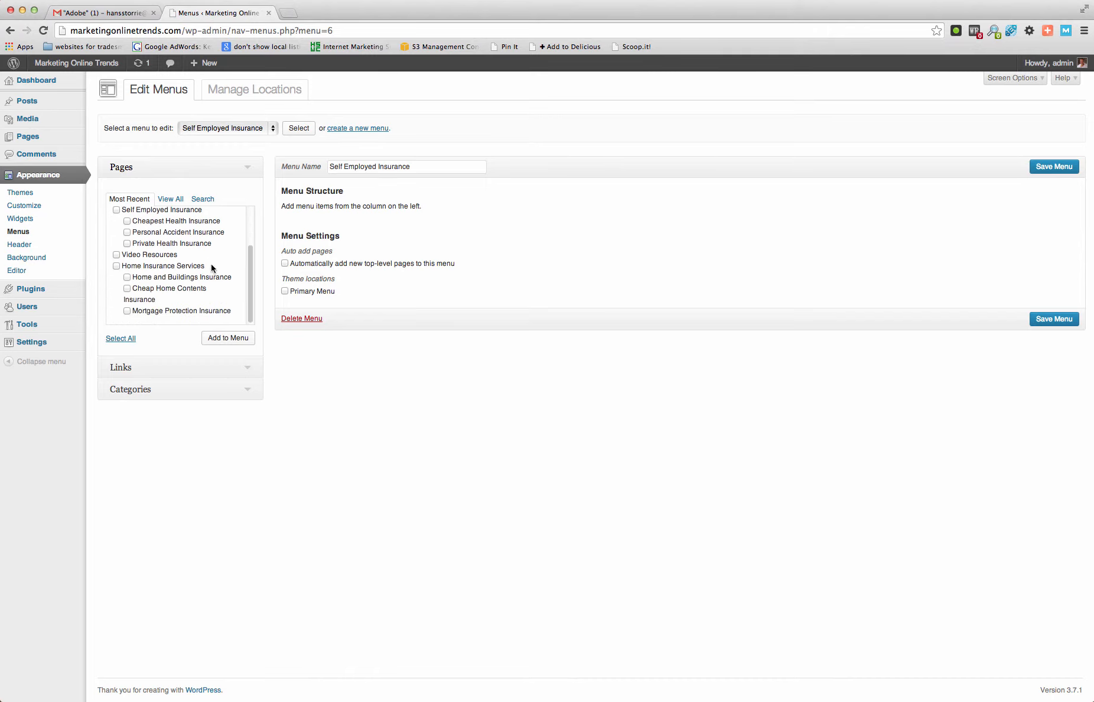
pyautogui.scroll(4, 212, 267)
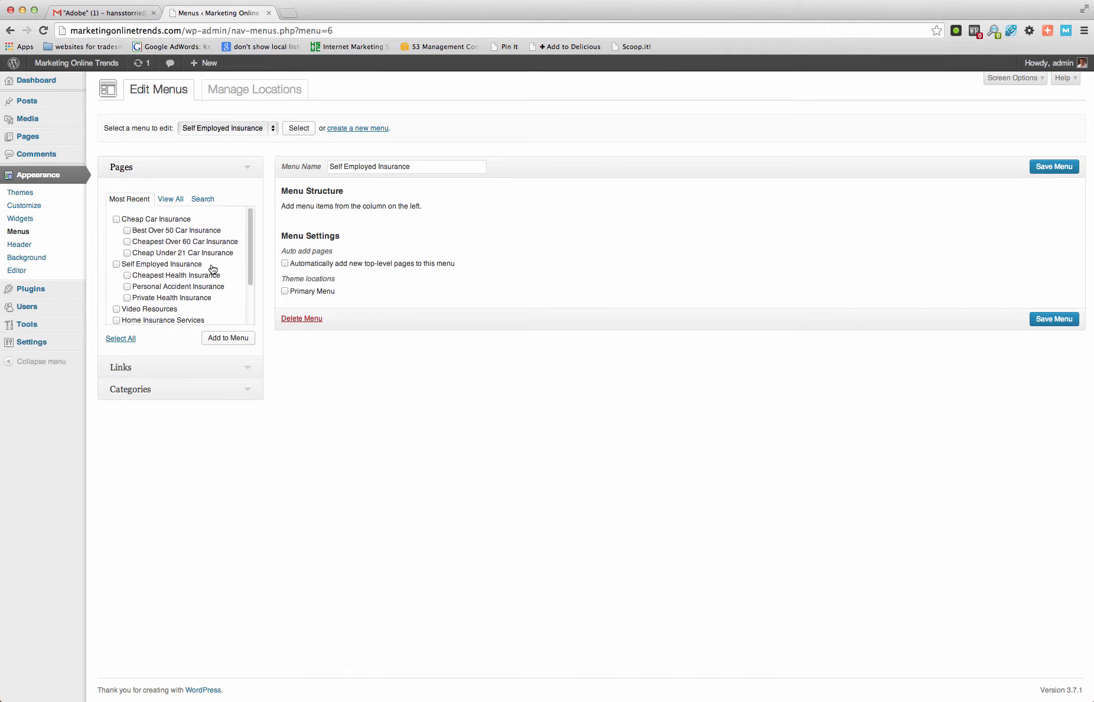
pyautogui.click(117, 264)
pyautogui.click(127, 275)
pyautogui.click(127, 287)
pyautogui.click(127, 297)
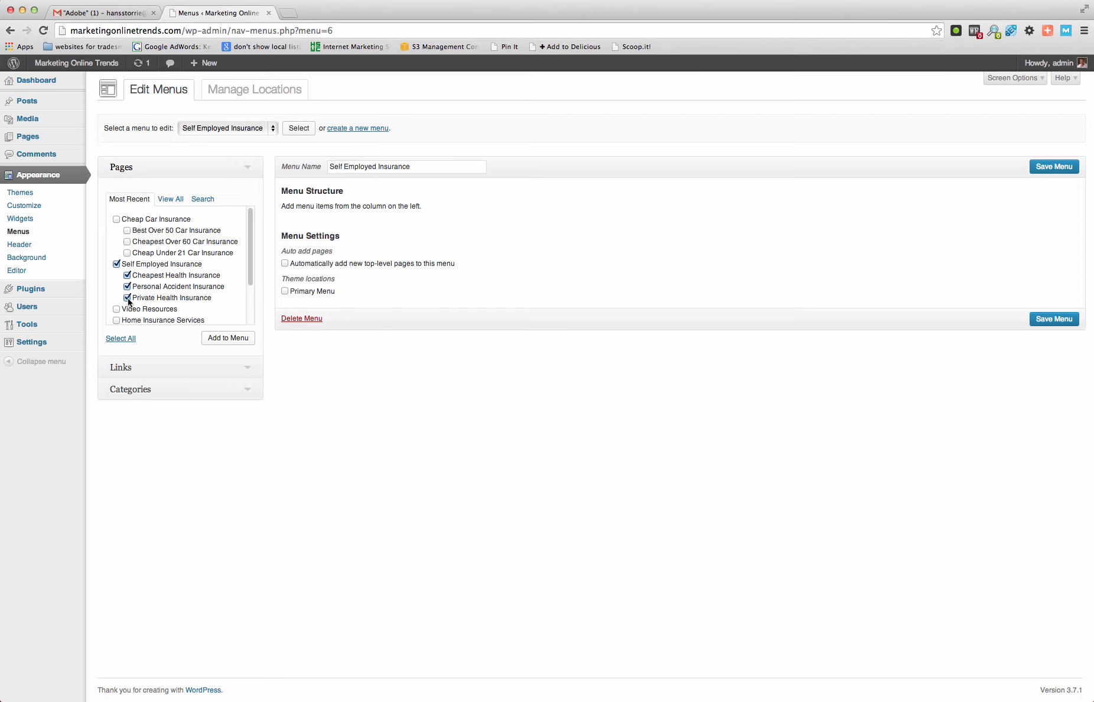
pyautogui.click(219, 337)
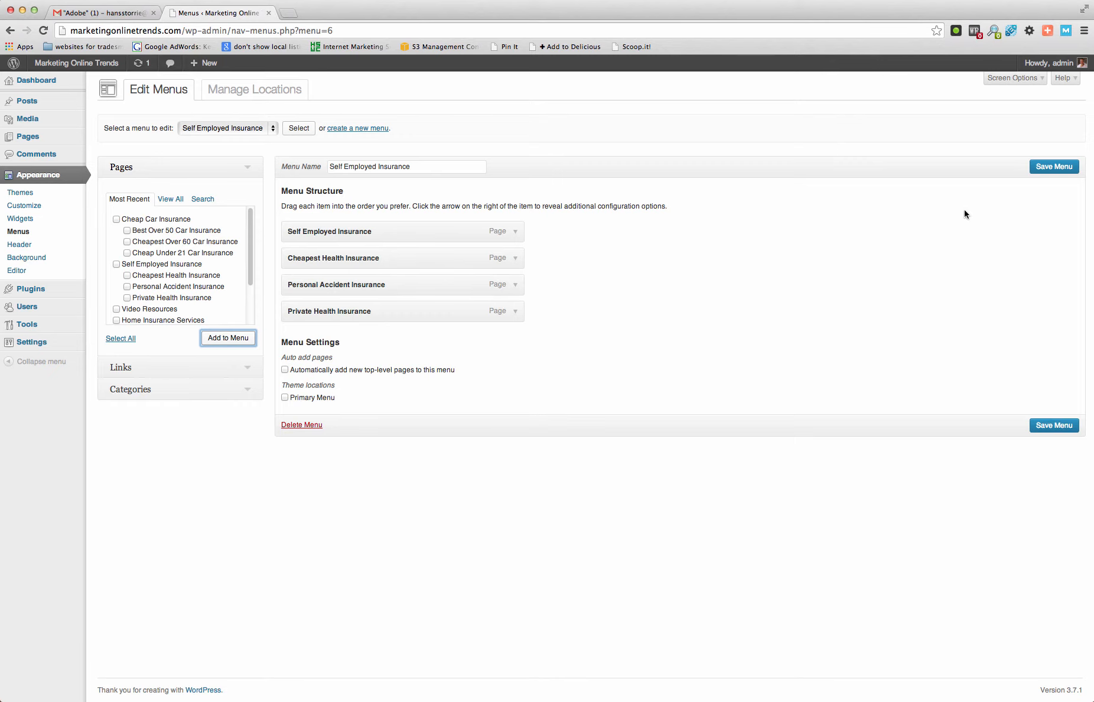
pyautogui.click(1054, 426)
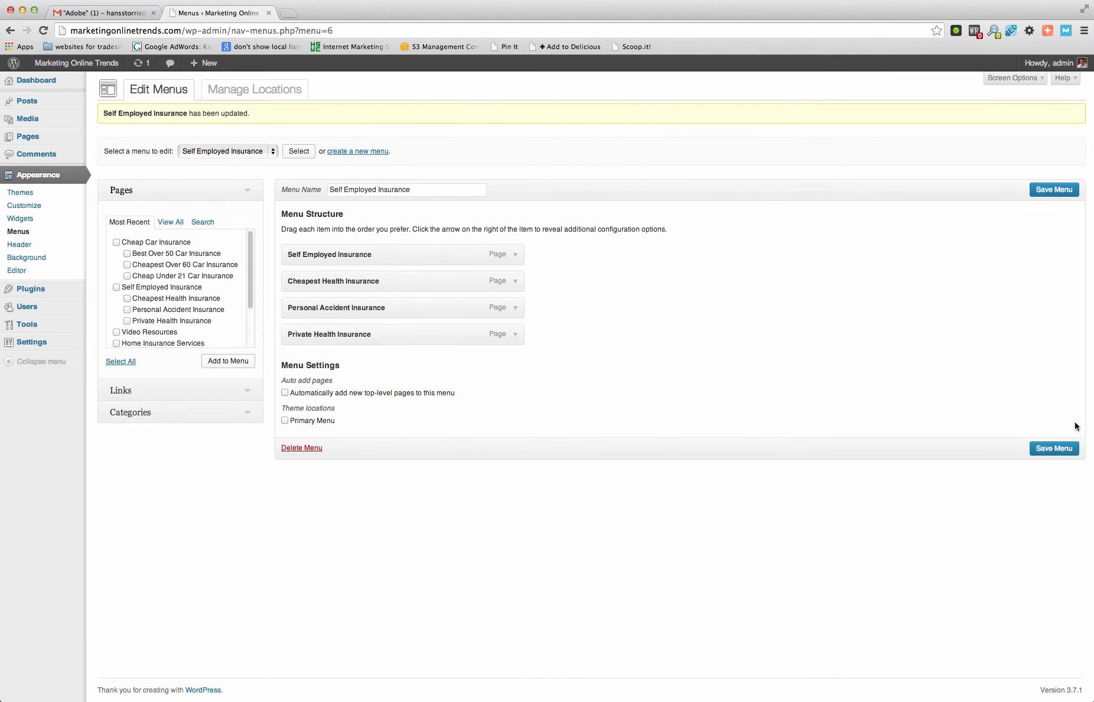
# - Create a third custom menu named "Cheap Car Insurance"
pyautogui.click(371, 152)
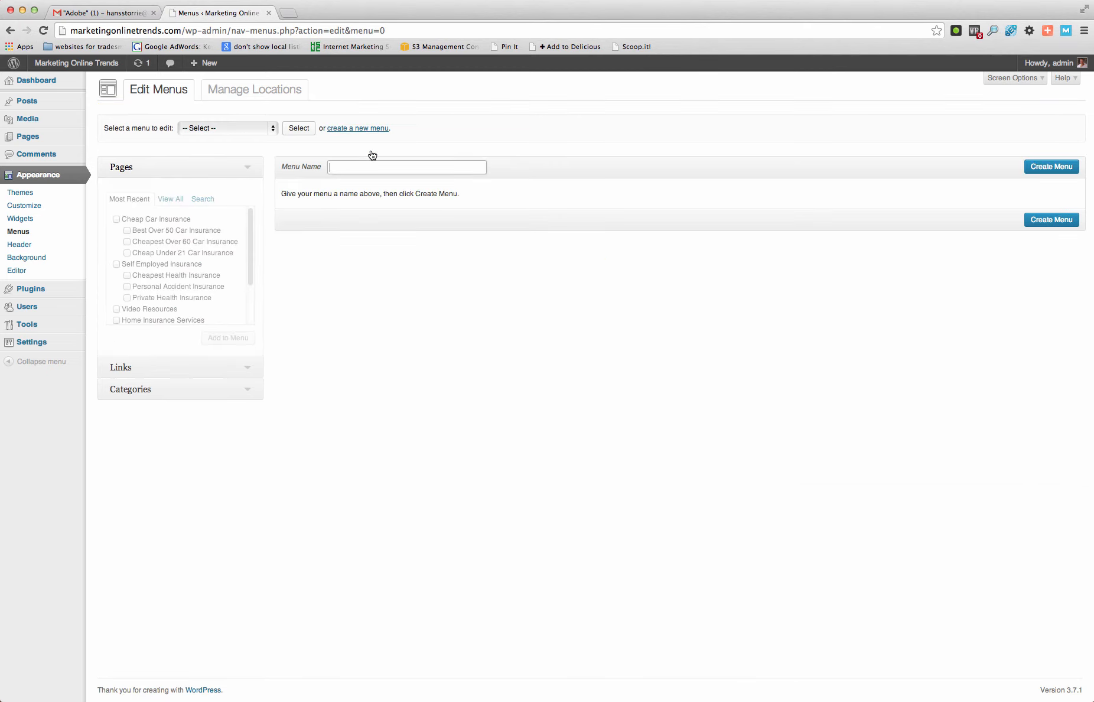
pyautogui.write('C')
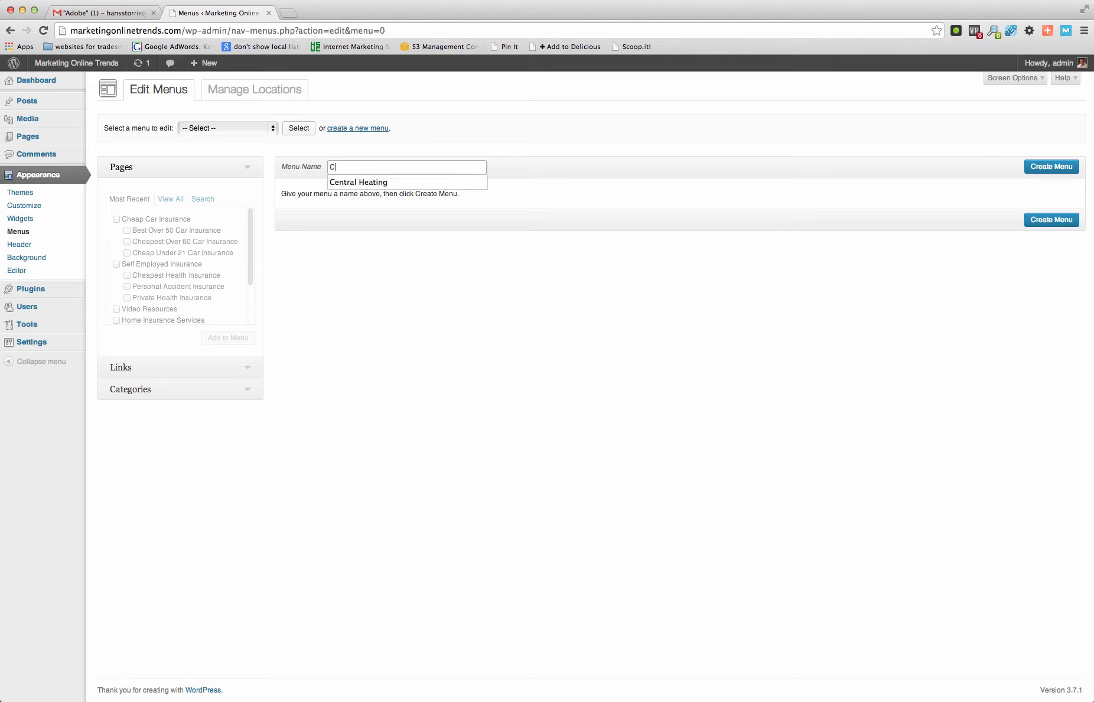
pyautogui.write('heap Ca')
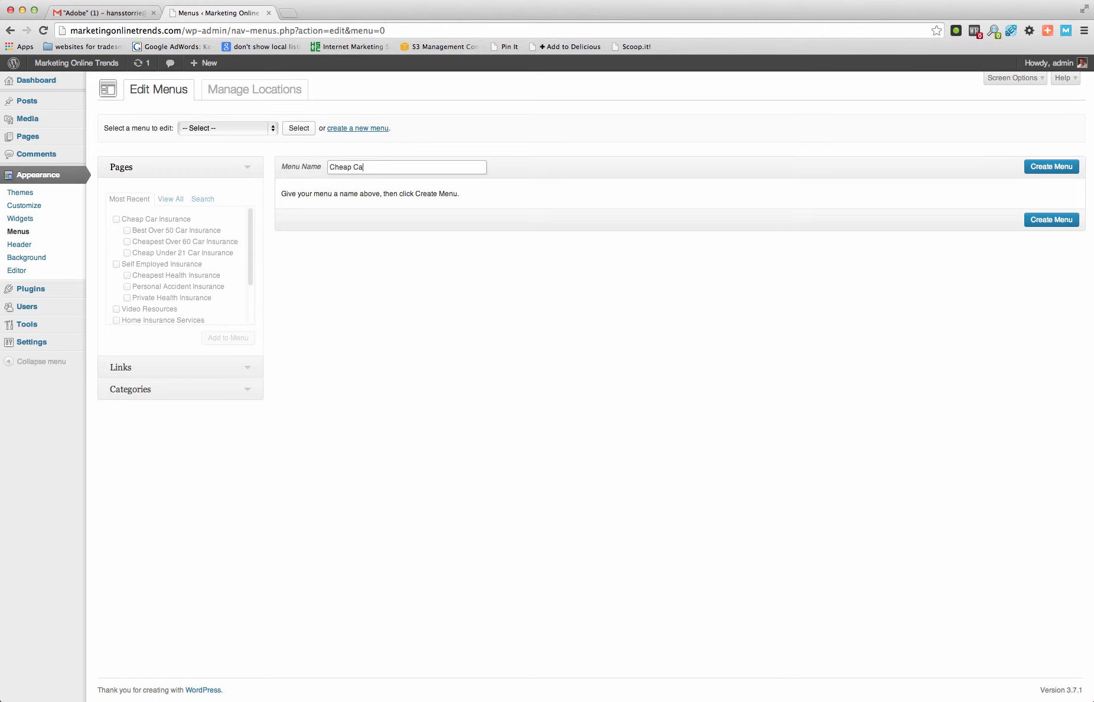
pyautogui.write('r Insurance')
pyautogui.click(1036, 166)
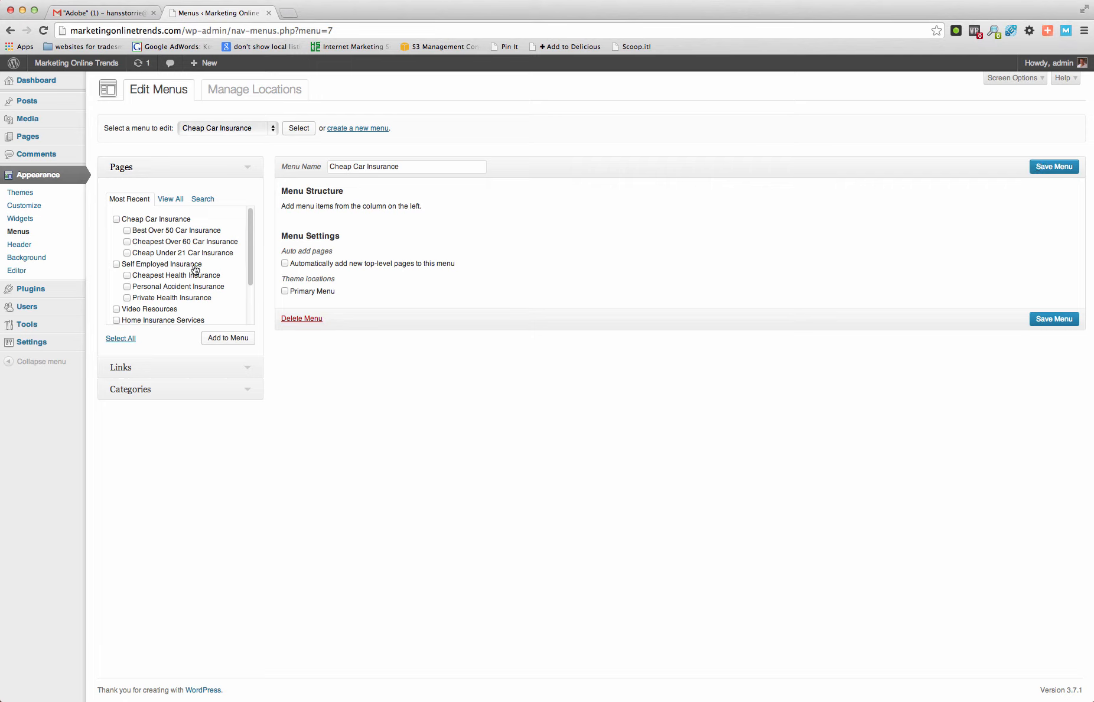
# - Add the Cheap Car Insurance page and its three child pages to the Cheap Car Insurance menu and save it
pyautogui.click(126, 230)
pyautogui.click(126, 253)
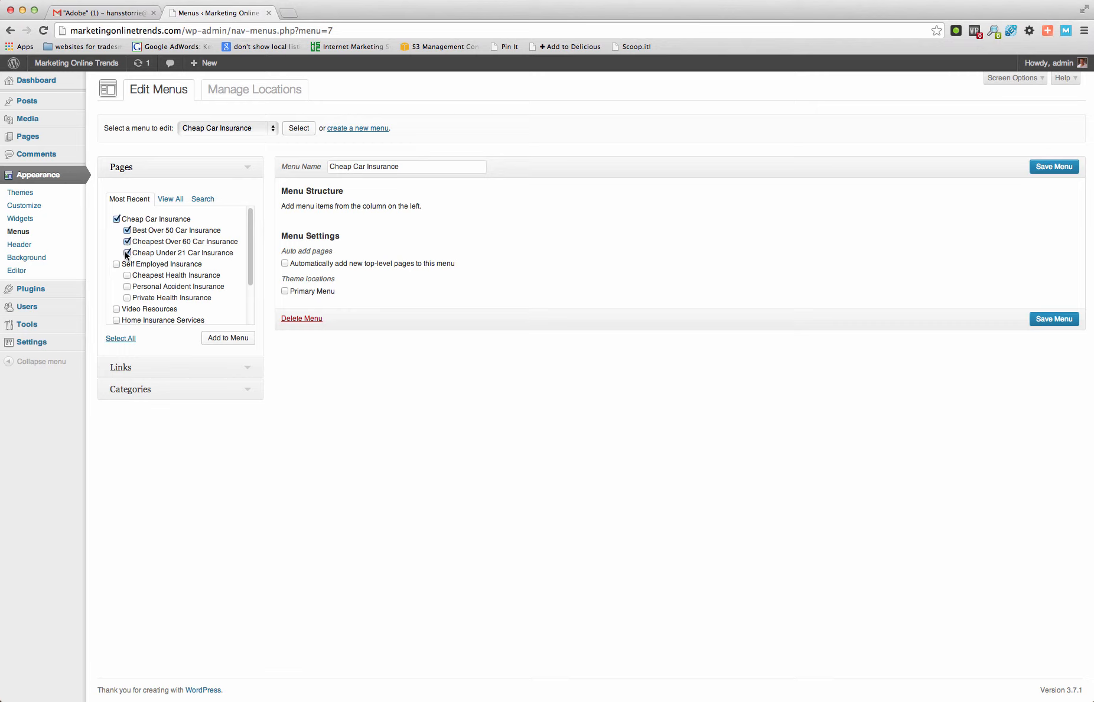
pyautogui.click(218, 337)
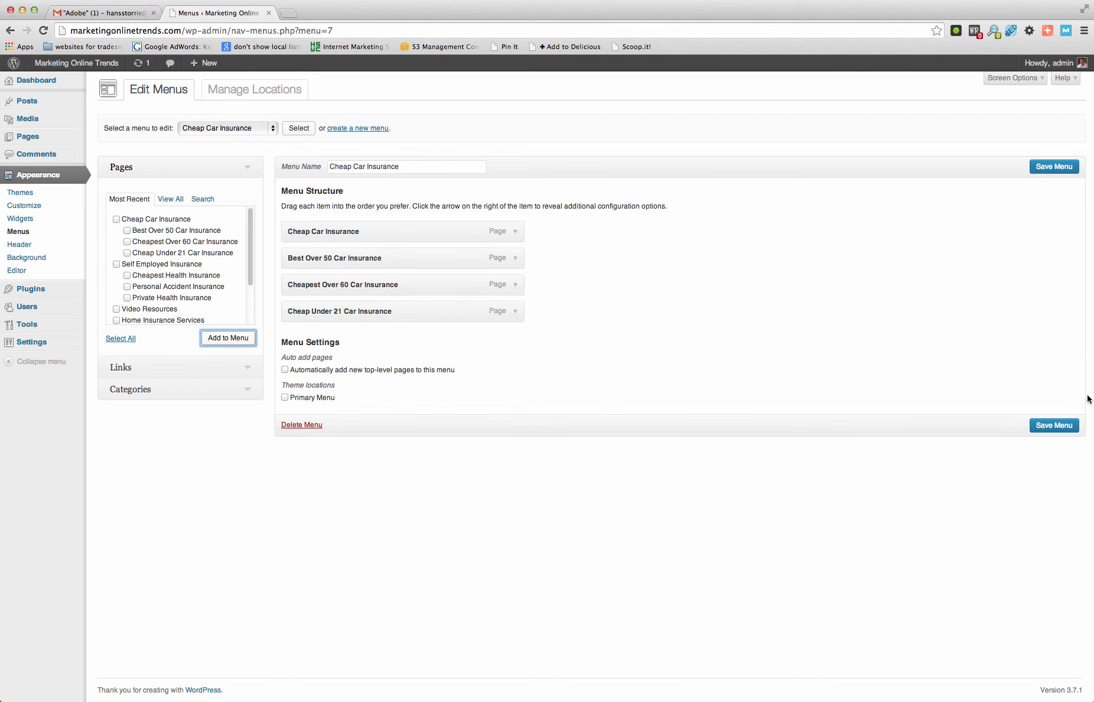
pyautogui.click(1045, 426)
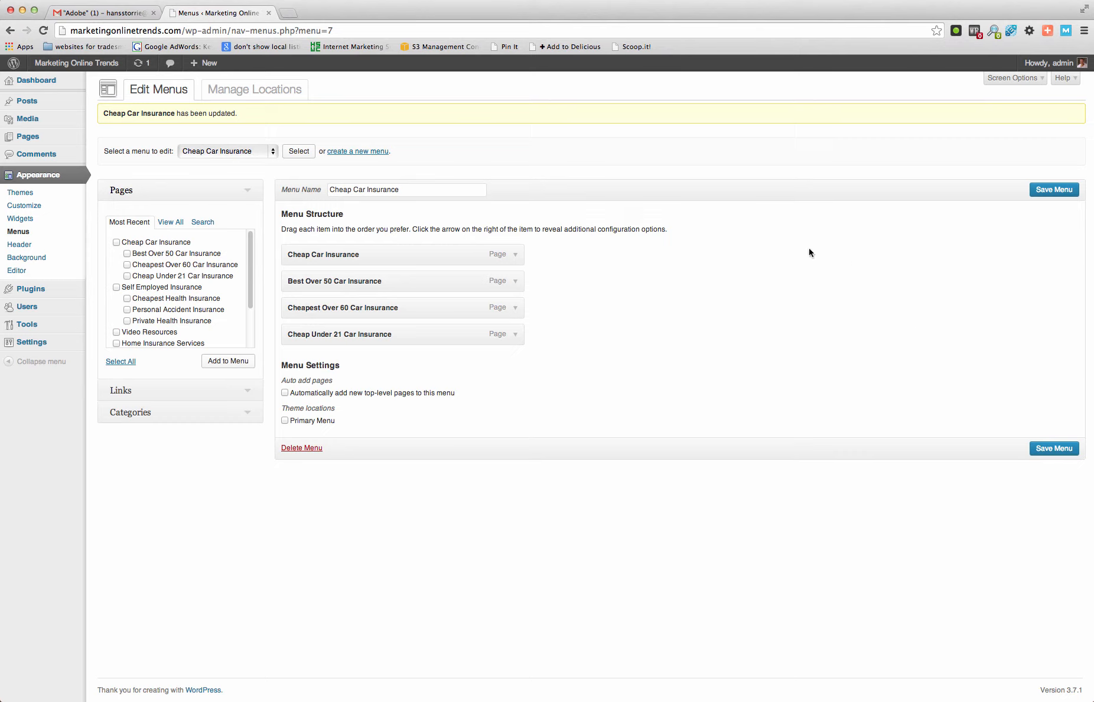
# - Add a Custom Menu widget to the Main Sidebar and title it "Home Insurance"
pyautogui.click(31, 219)
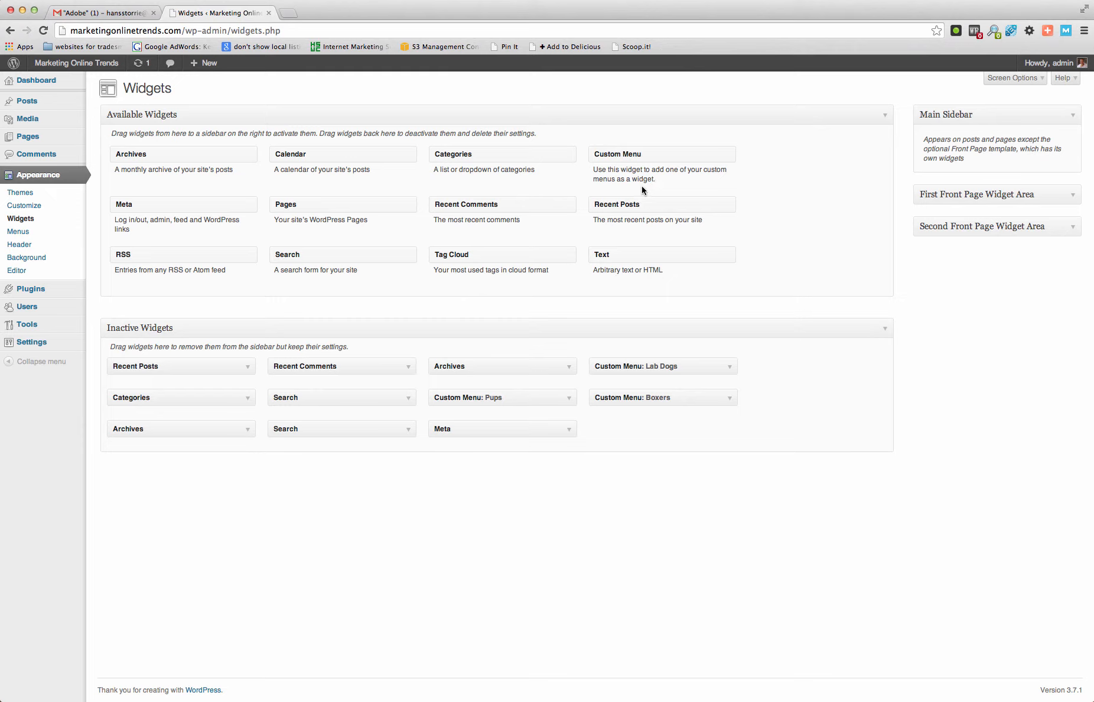
pyautogui.moveTo(609, 156); pyautogui.dragTo(945, 177)
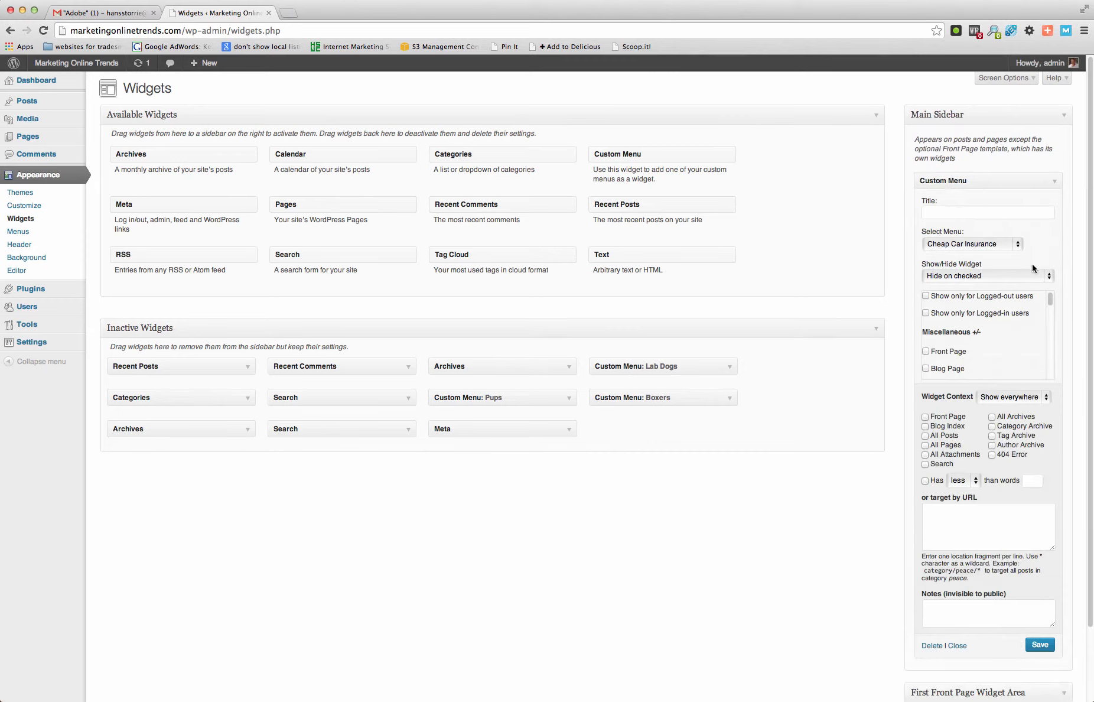
pyautogui.click(1006, 213)
pyautogui.write('Title')
pyautogui.press('BackSpace')
pyautogui.press('BackSpace')
pyautogui.press('BackSpace')
pyautogui.press('BackSpace')
pyautogui.write('Home Insurance')
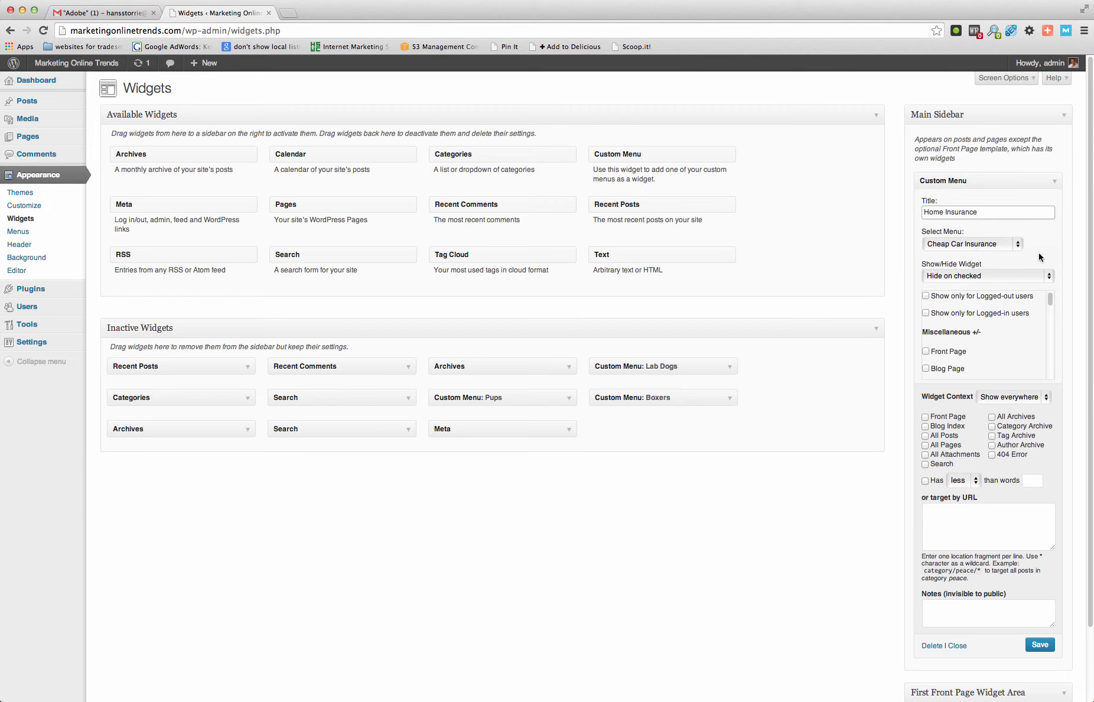
# - Assign the Home Insurance Services menu to the Home Insurance widget and set its visibility to Show on checked
pyautogui.click(1019, 243)
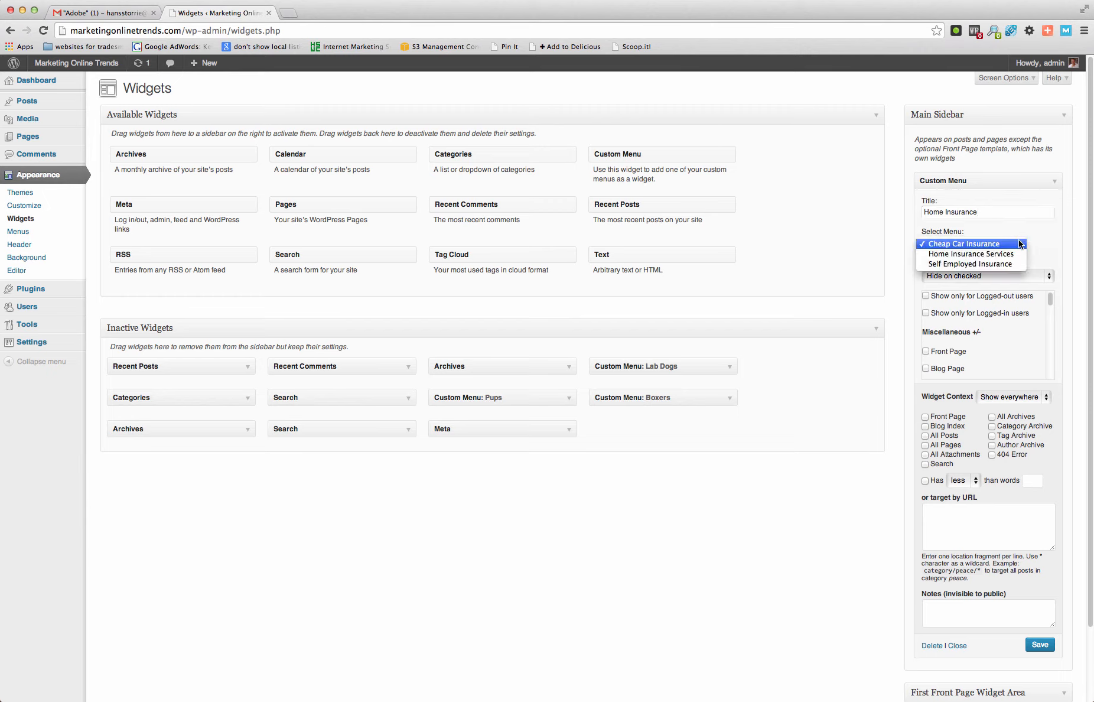
pyautogui.click(1012, 254)
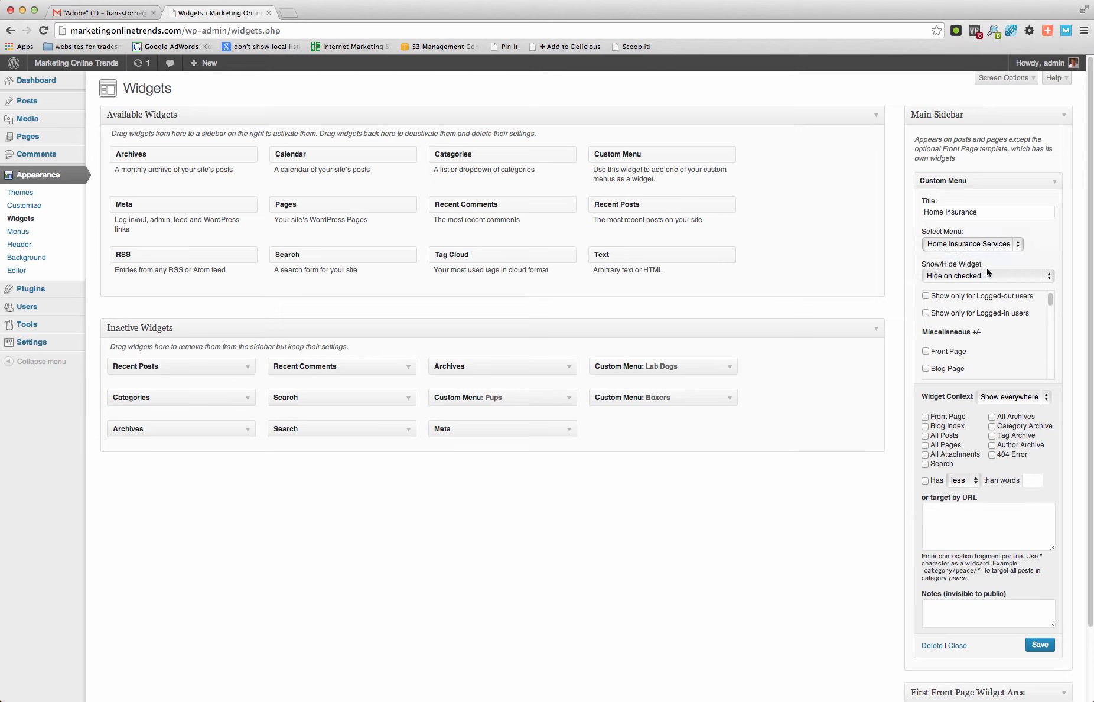
pyautogui.click(1049, 279)
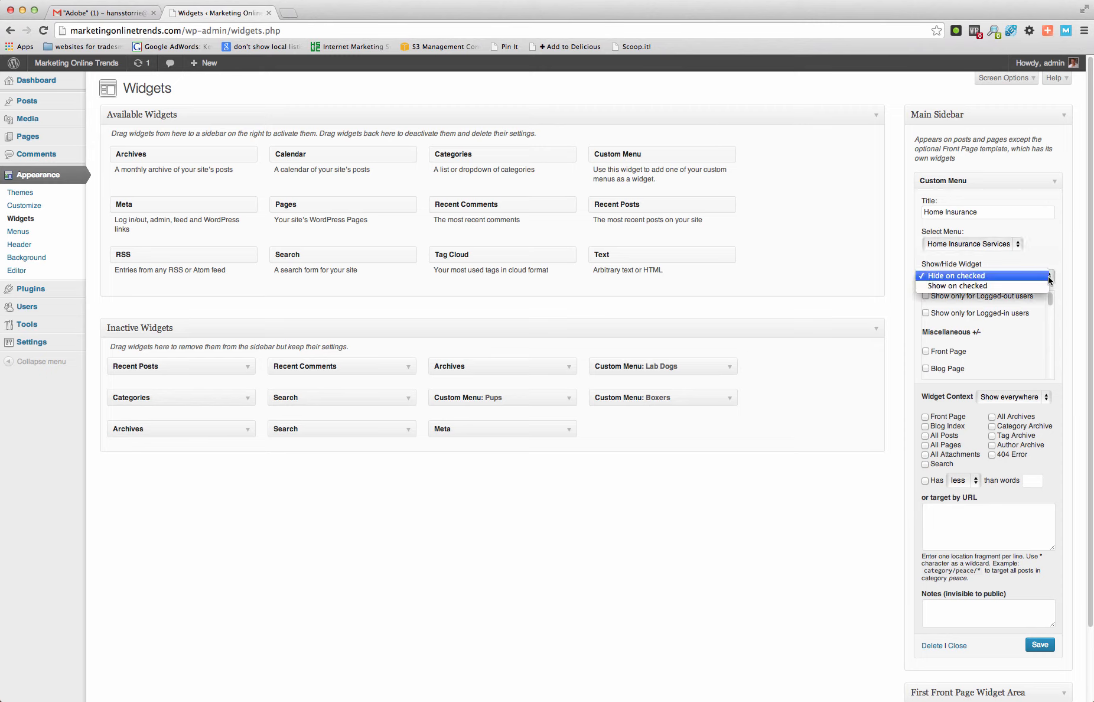
pyautogui.click(1024, 286)
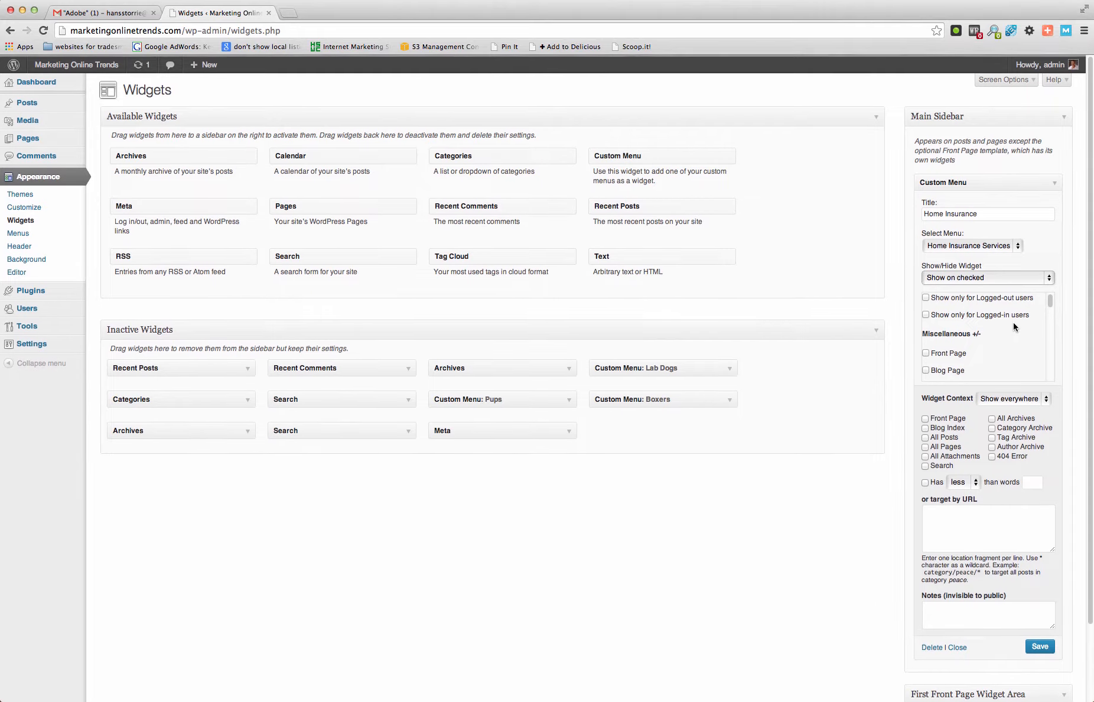
# - Tick the Home Insurance Services, Home and Buildings Insurance and Mortgage Protection Insurance pages in the Home Insurance widget's visibility list
pyautogui.scroll(-3, 999, 316)
pyautogui.scroll(-3, 991, 310)
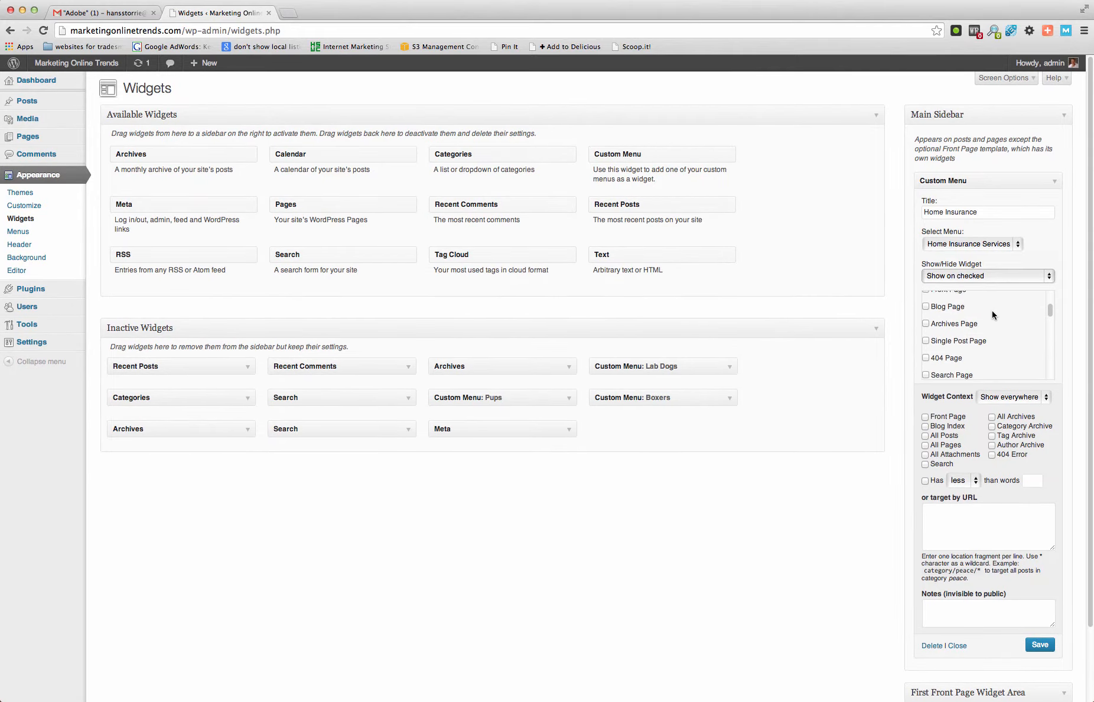
pyautogui.scroll(-1, 991, 314)
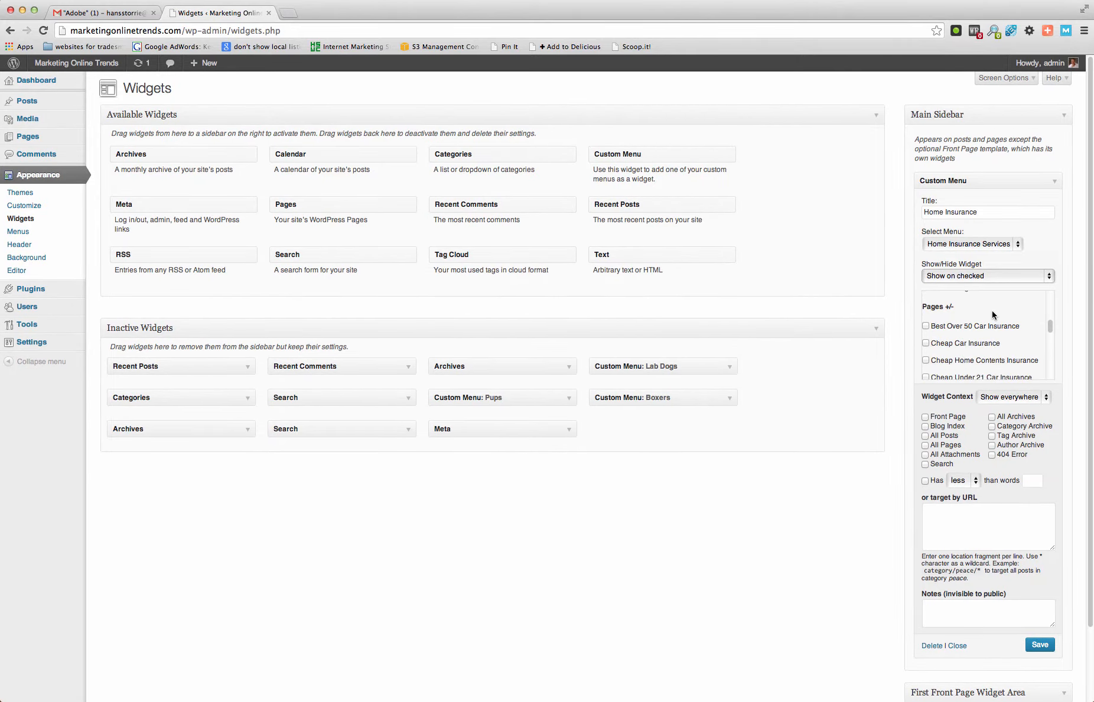
pyautogui.scroll(-3, 993, 313)
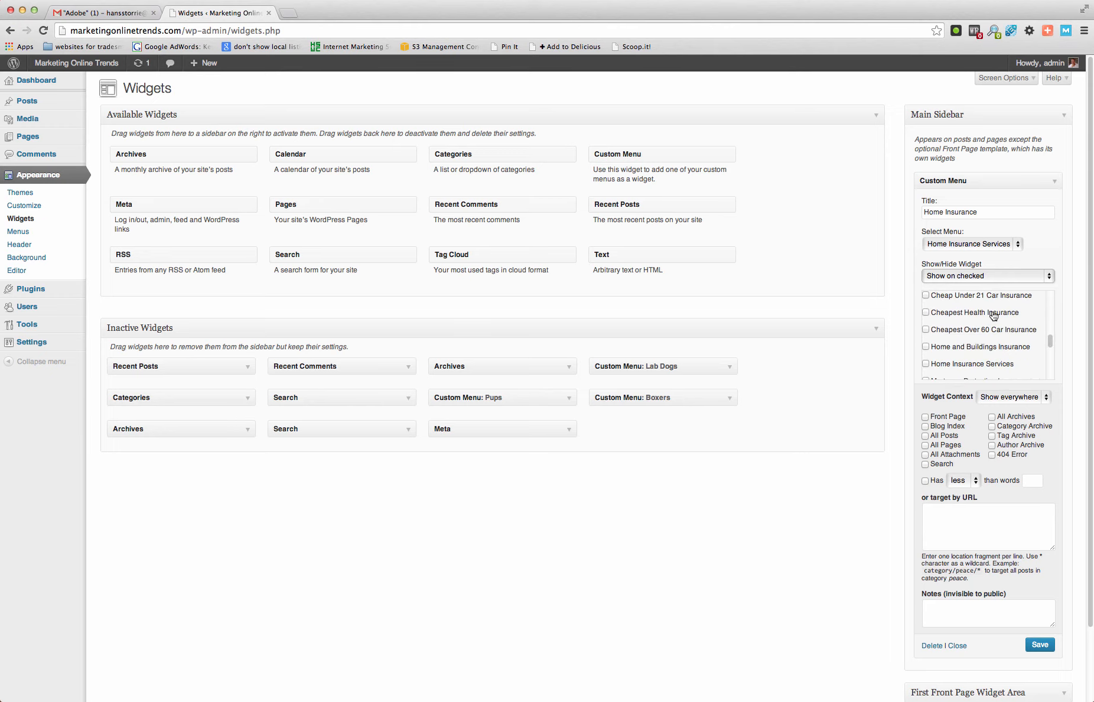
pyautogui.scroll(-1, 993, 315)
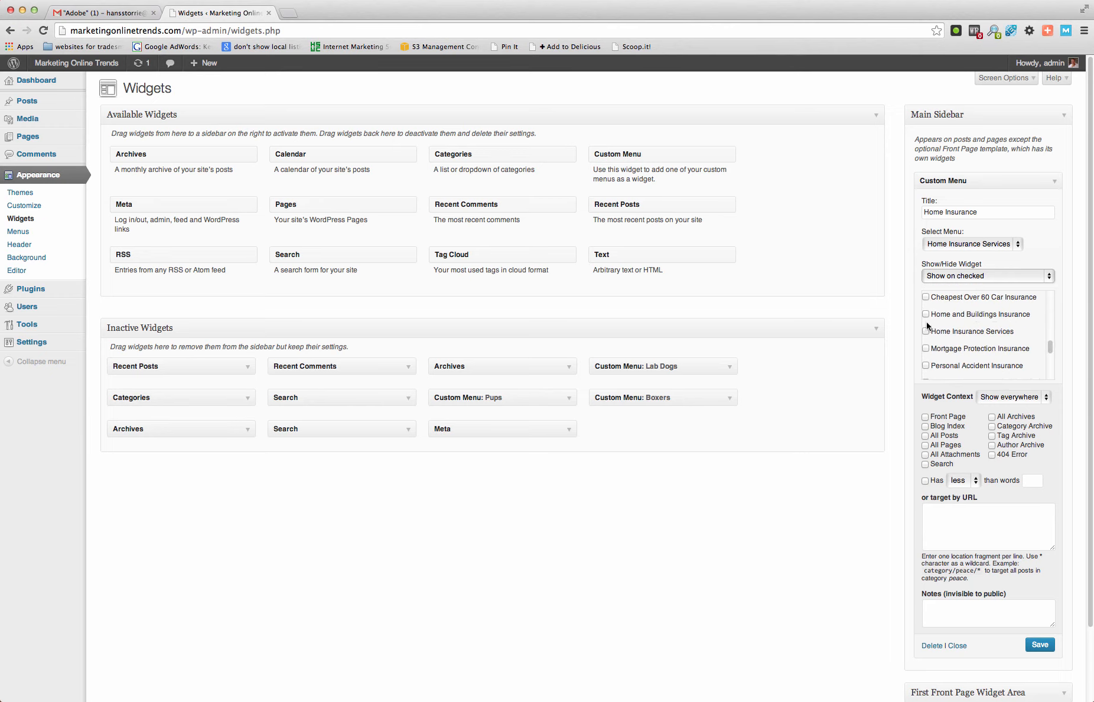
pyautogui.click(926, 332)
pyautogui.scroll(-1, 997, 336)
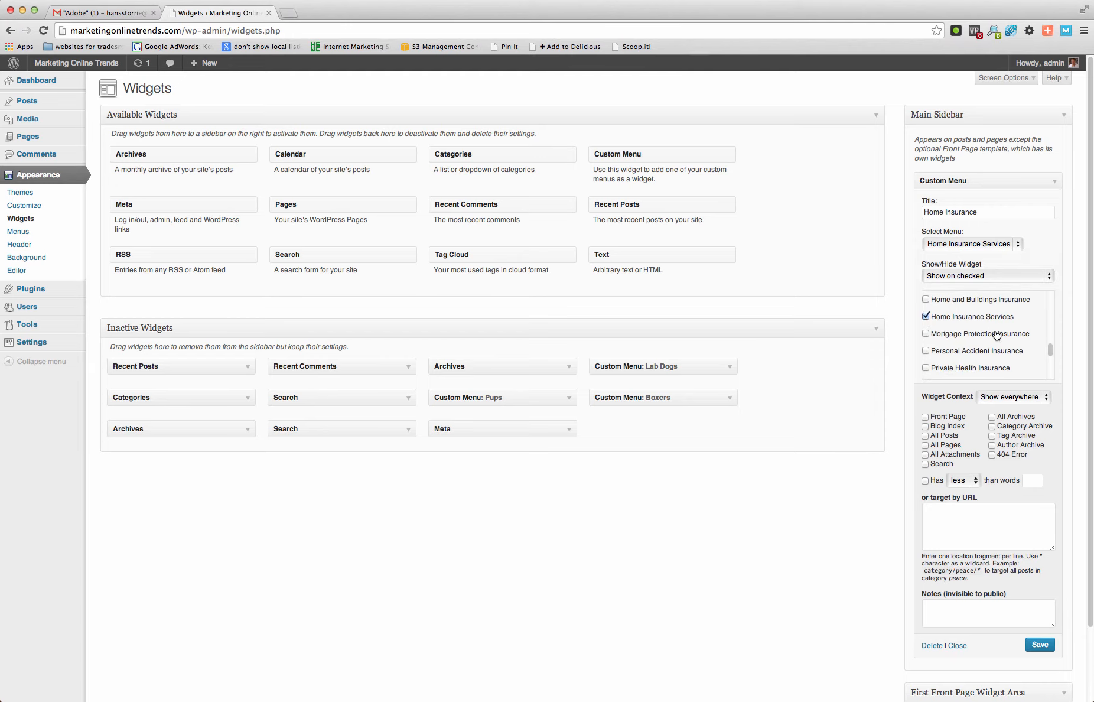
pyautogui.click(925, 299)
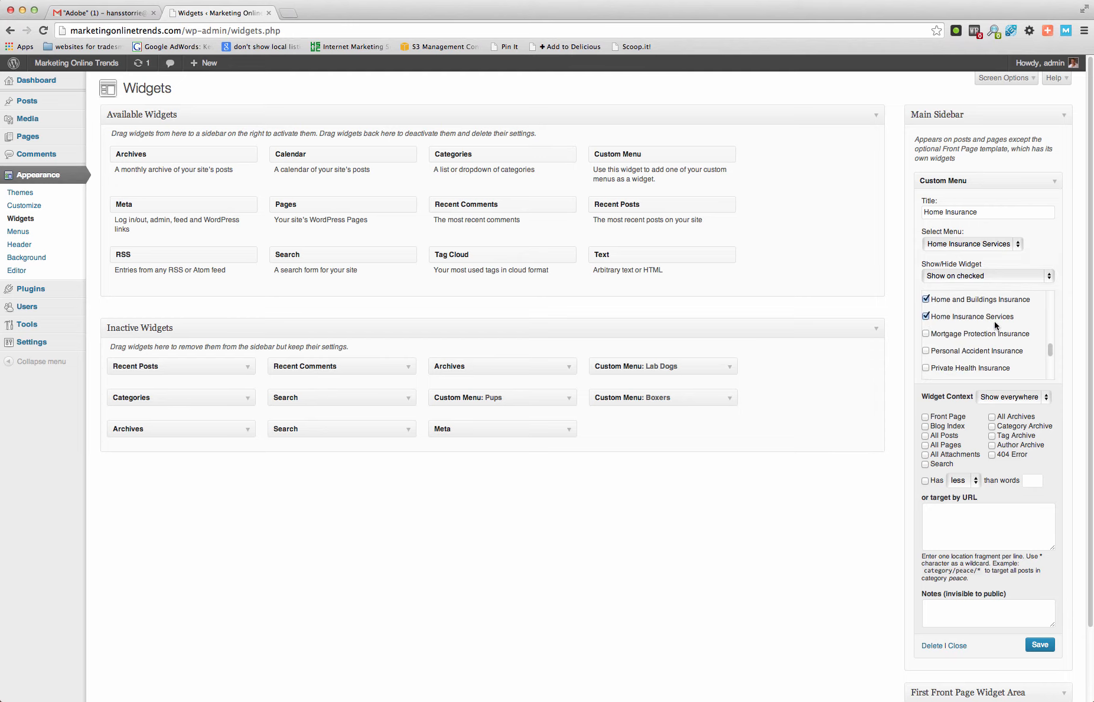
pyautogui.click(926, 334)
# - Tick the Cheap Home Contents Insurance page for the Home Insurance widget as well, and save and close the widget
pyautogui.scroll(5, 999, 346)
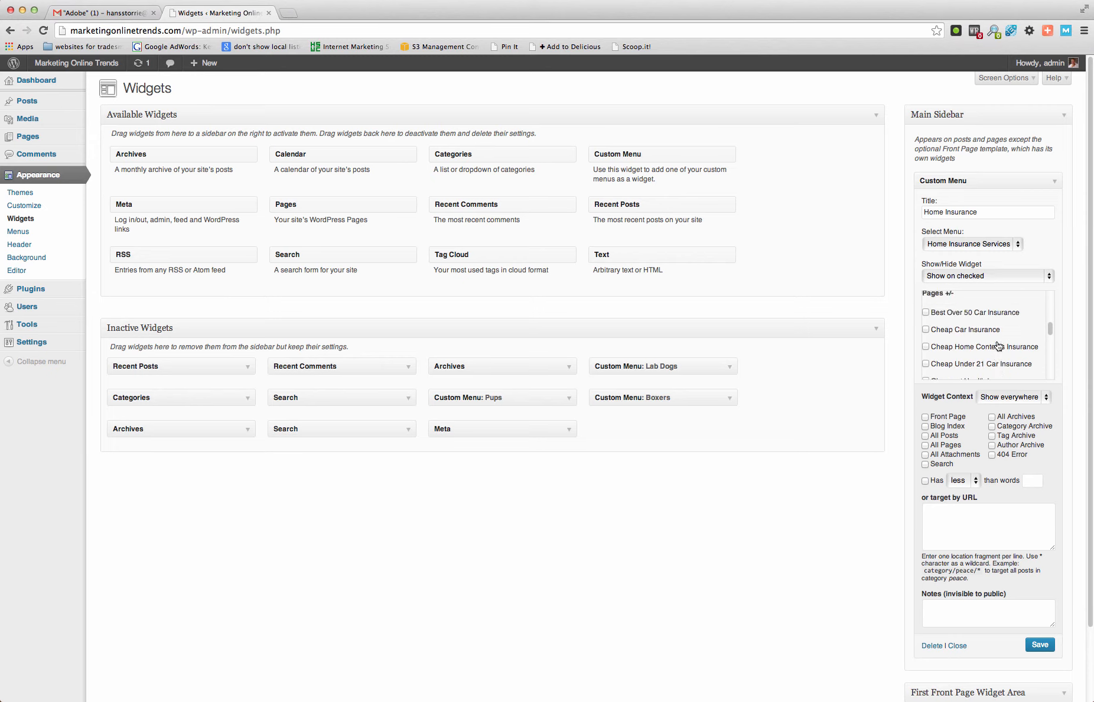
pyautogui.scroll(-3, 998, 345)
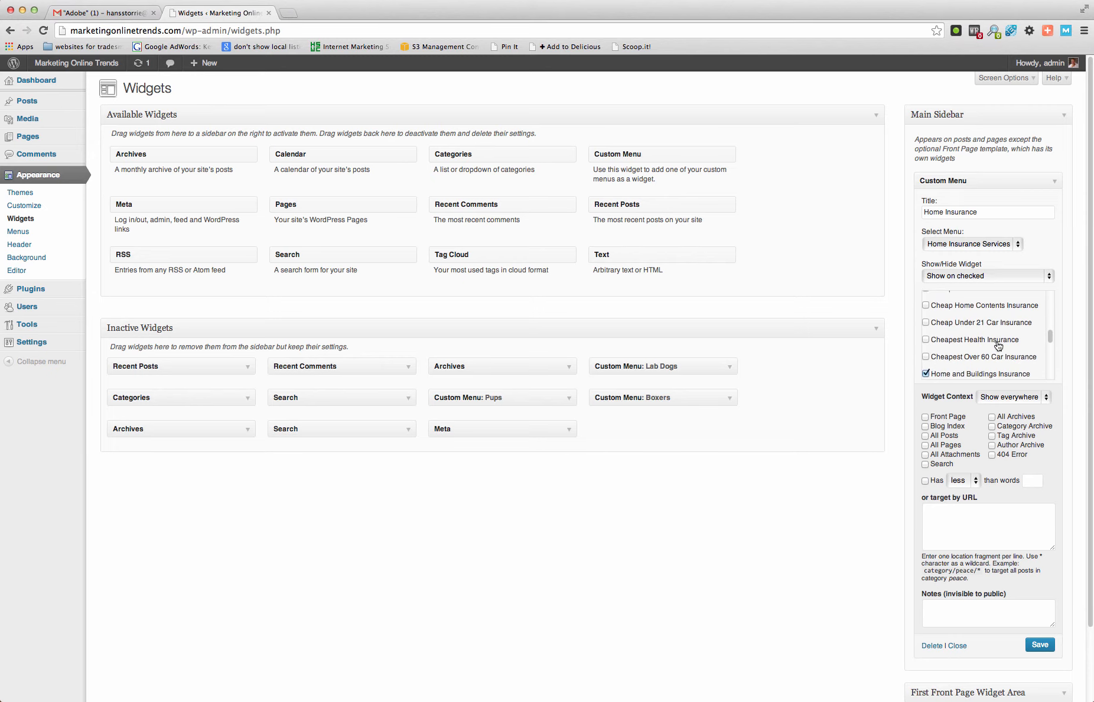
pyautogui.scroll(-5, 998, 345)
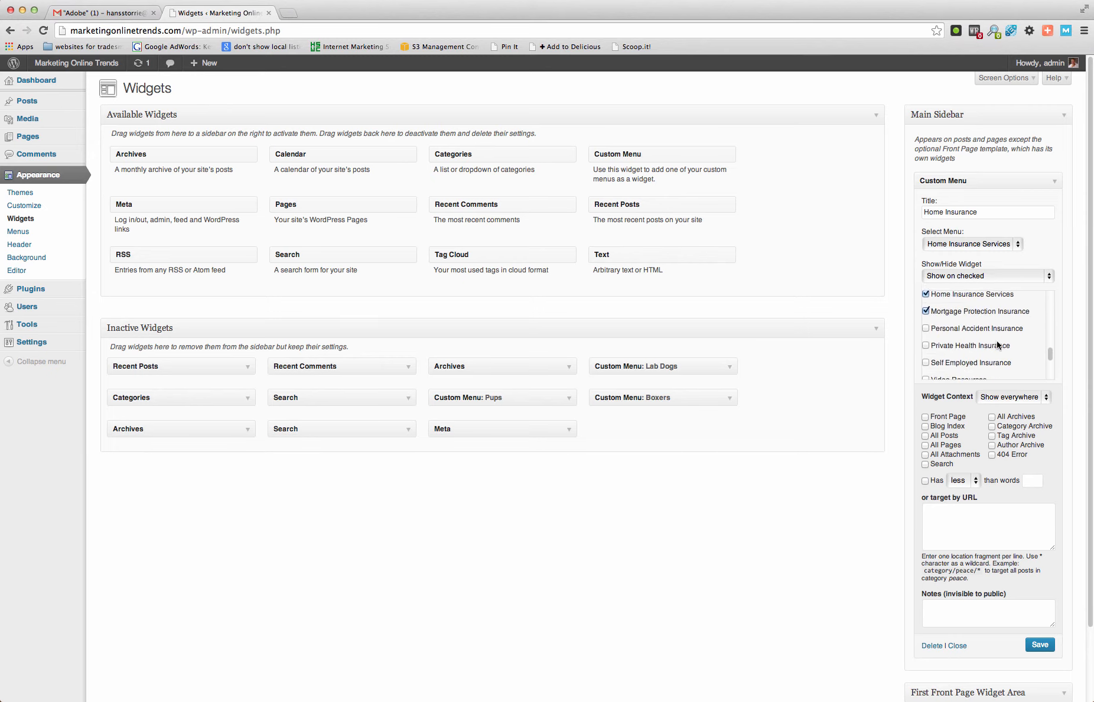
pyautogui.scroll(-1, 997, 345)
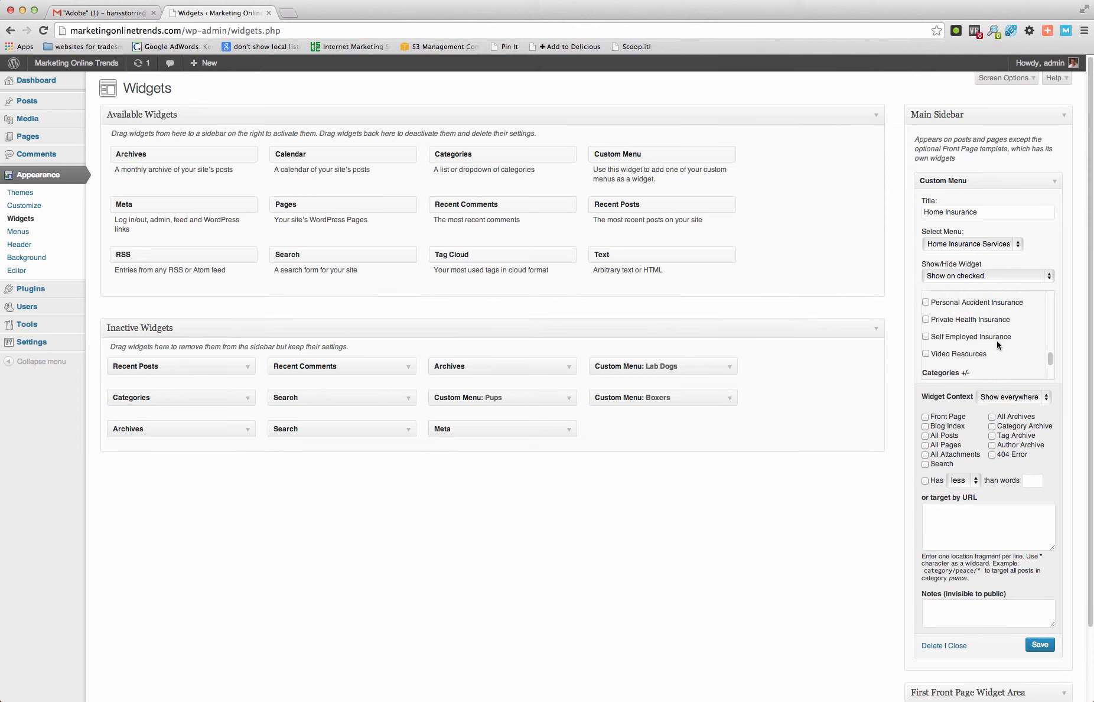
pyautogui.scroll(2, 997, 341)
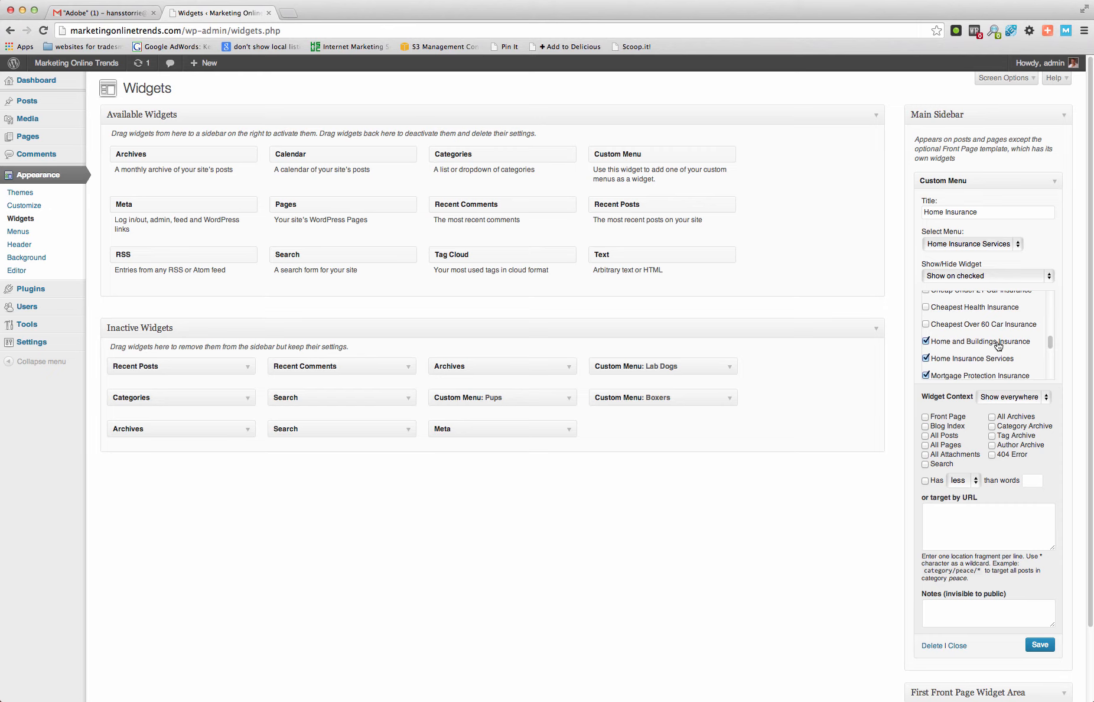
pyautogui.scroll(-1, 998, 345)
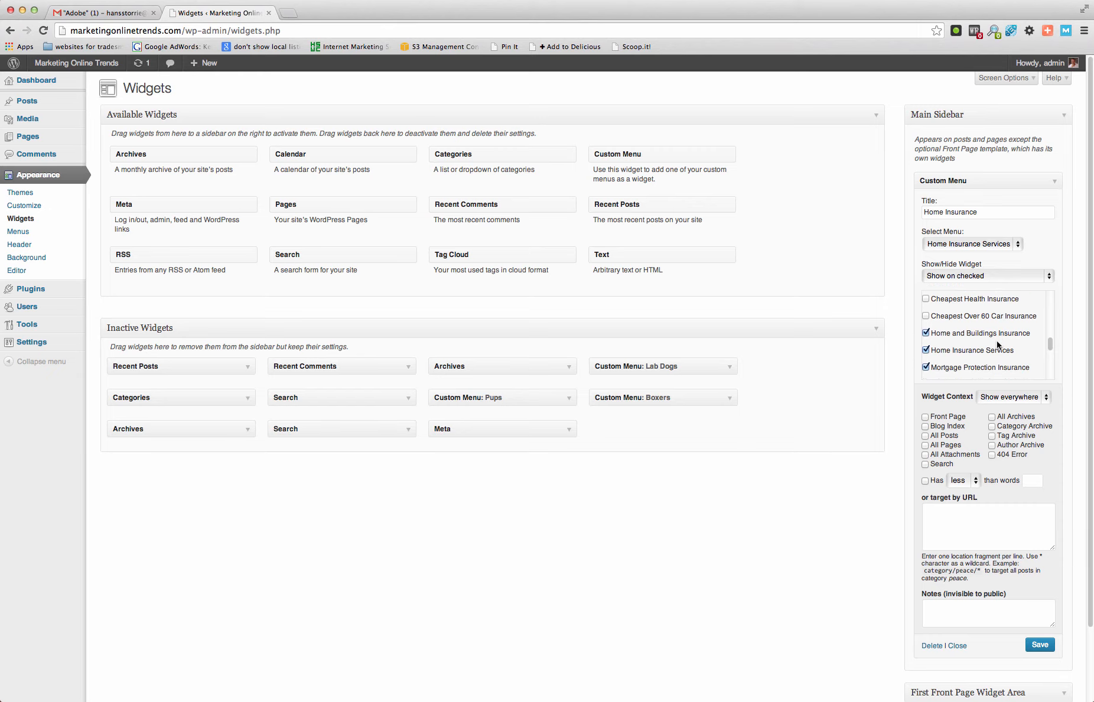
pyautogui.scroll(5, 998, 344)
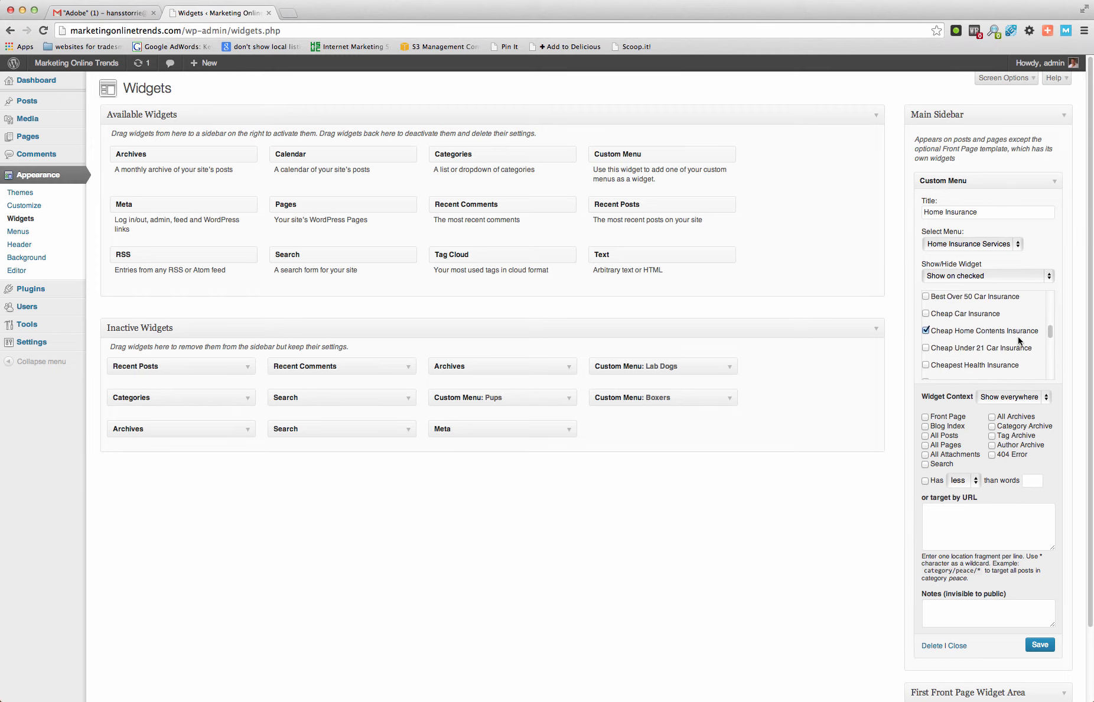
pyautogui.scroll(-4, 1018, 336)
pyautogui.scroll(-3, 1018, 336)
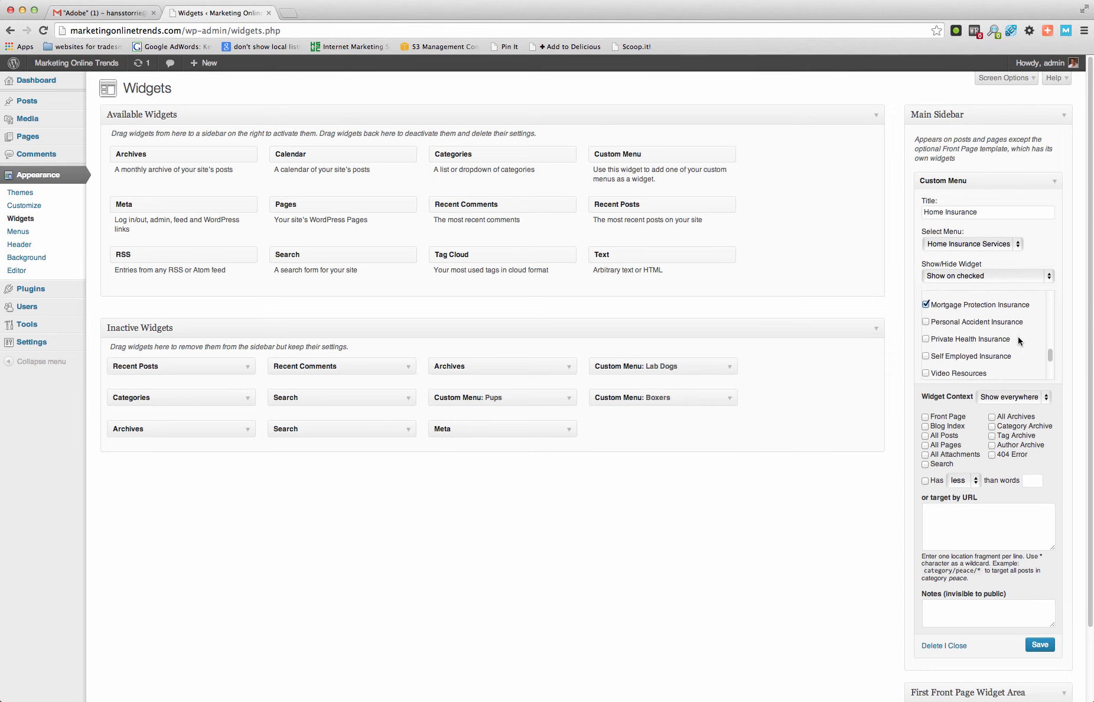
pyautogui.scroll(4, 1018, 337)
pyautogui.scroll(-4, 1019, 340)
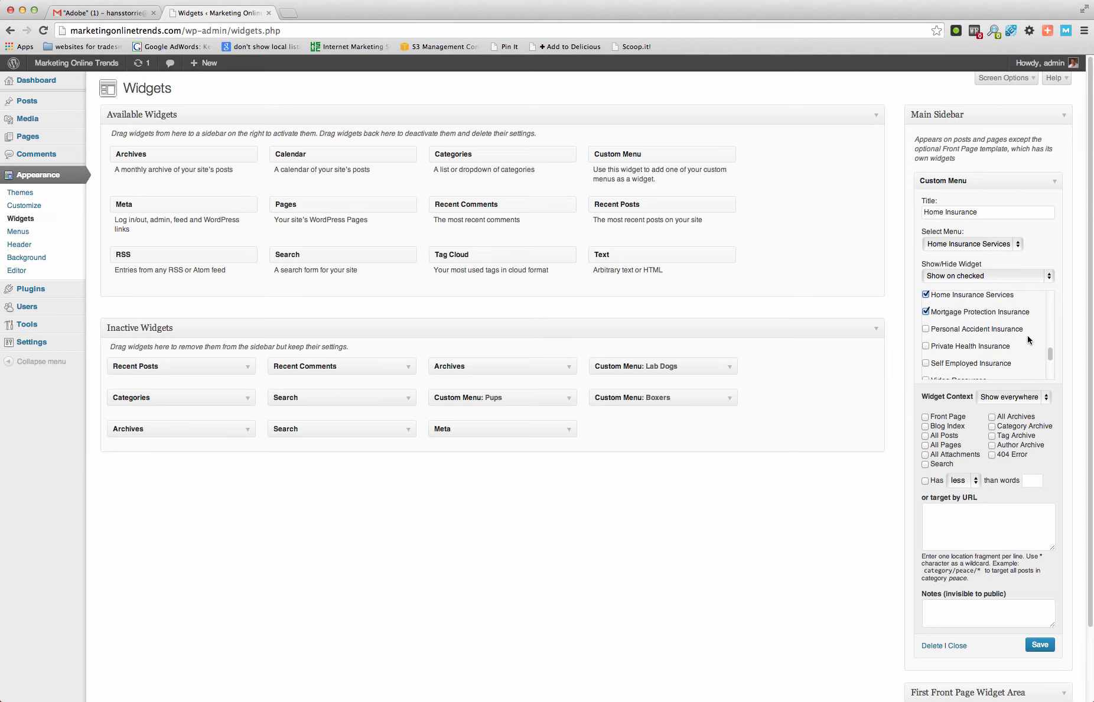
pyautogui.click(1038, 645)
pyautogui.click(956, 645)
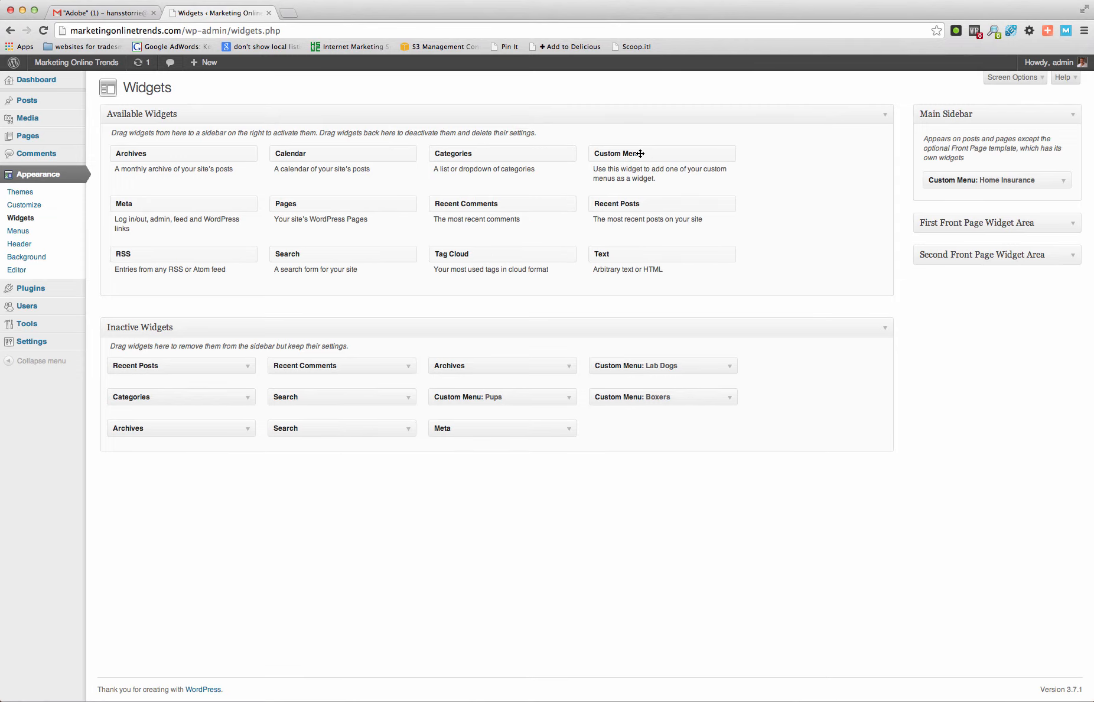
# - Add a second Custom Menu widget to the Main Sidebar below Home Insurance and title it "Self Employed"
pyautogui.moveTo(640, 154); pyautogui.dragTo(975, 211)
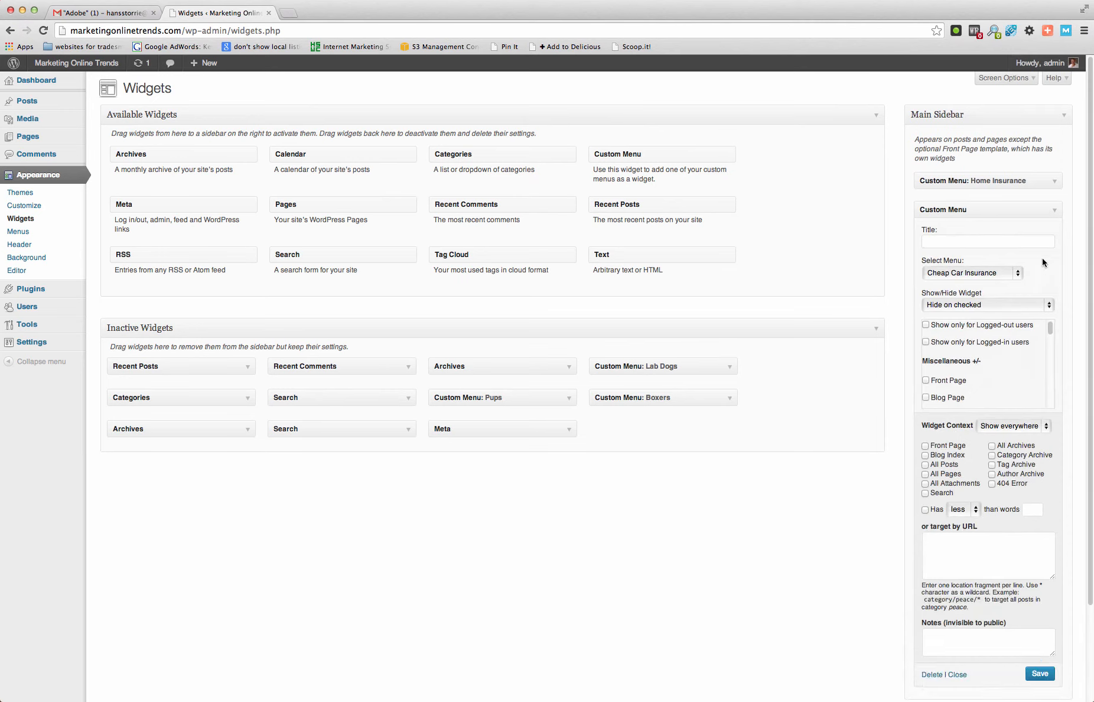
pyautogui.click(1034, 241)
pyautogui.write('Self Employed')
# - Assign the Self Employed Insurance menu to the Self Employed widget and set its visibility to Show on checked
pyautogui.click(1016, 275)
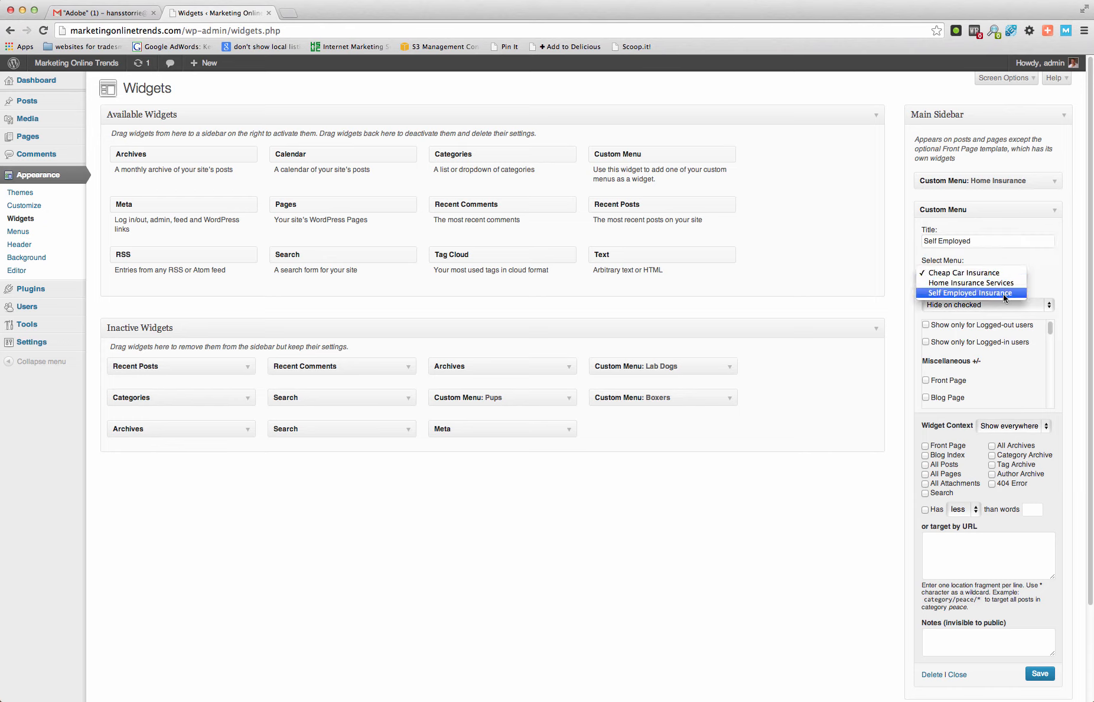
pyautogui.click(1009, 293)
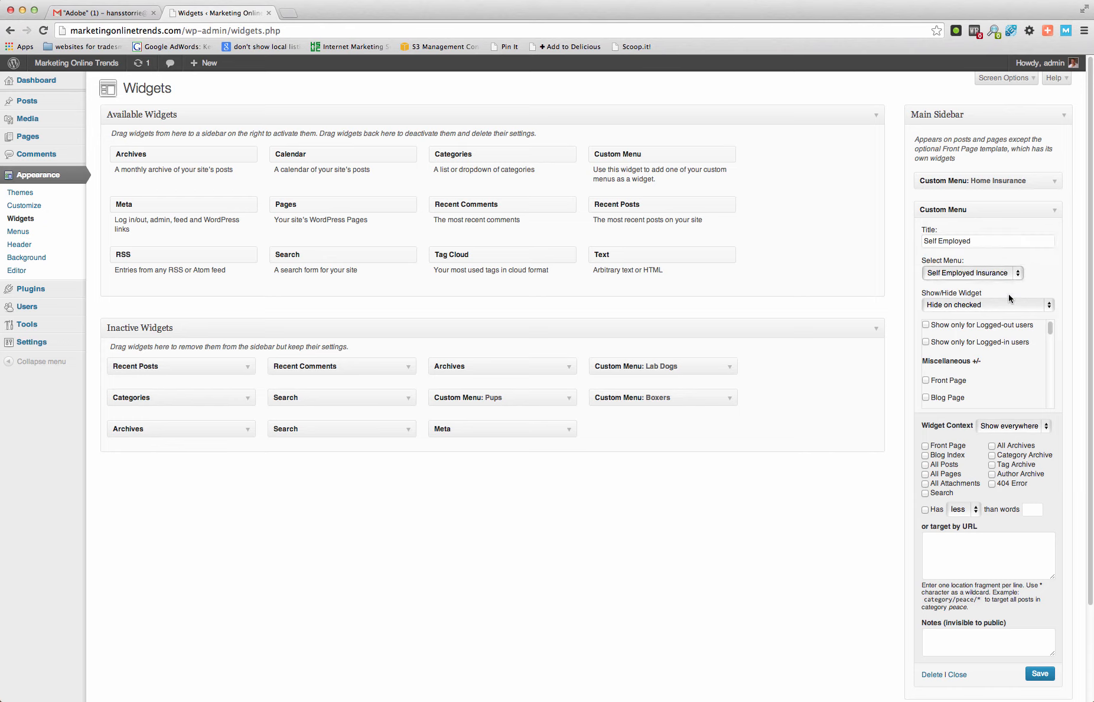
pyautogui.click(1041, 306)
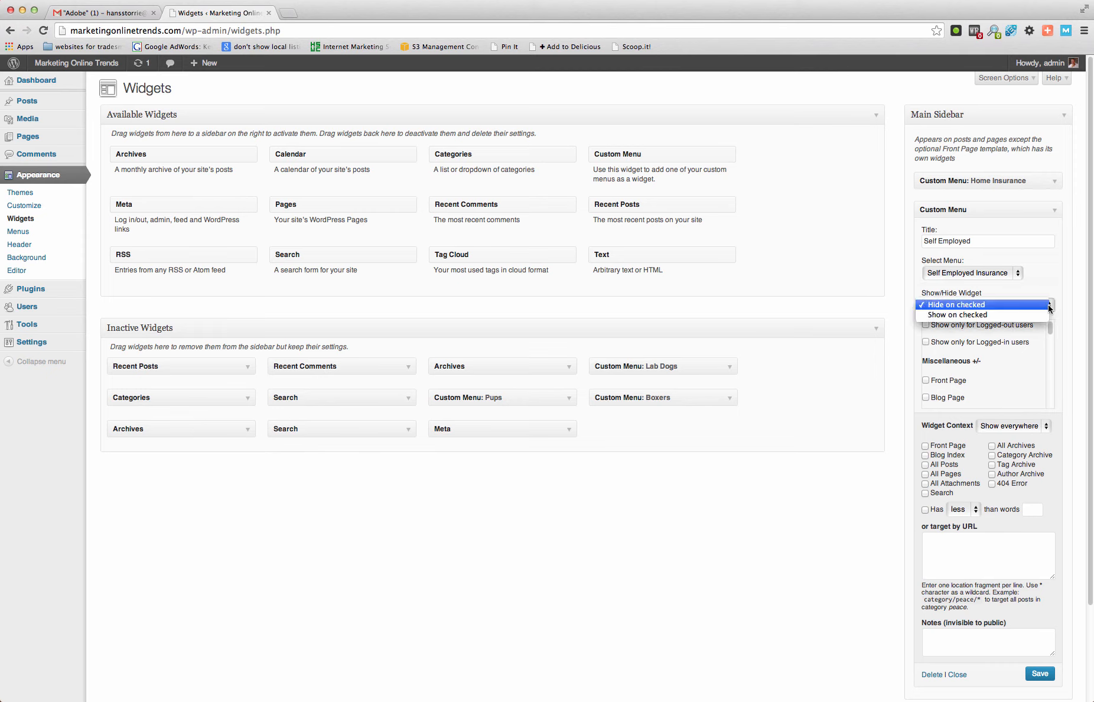
pyautogui.click(1006, 321)
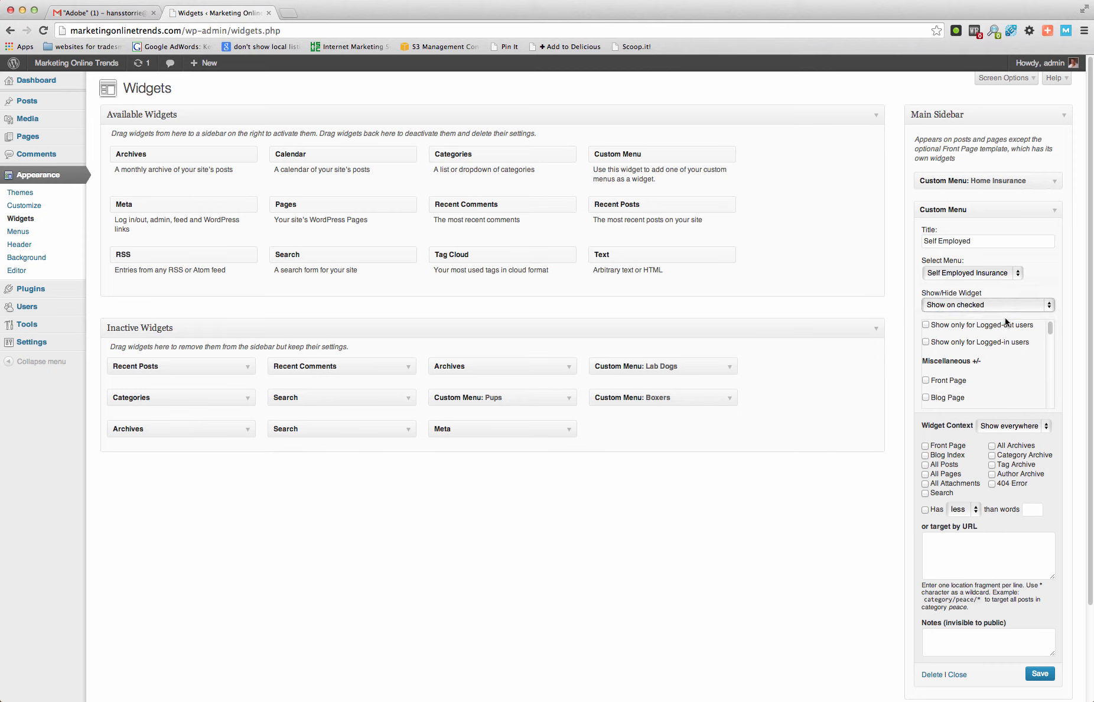
# - Tick the Self Employed Insurance, Private Health Insurance, Personal Accident Insurance and Cheapest Health Insurance pages for the Self Employed widget
pyautogui.scroll(-10, 1000, 368)
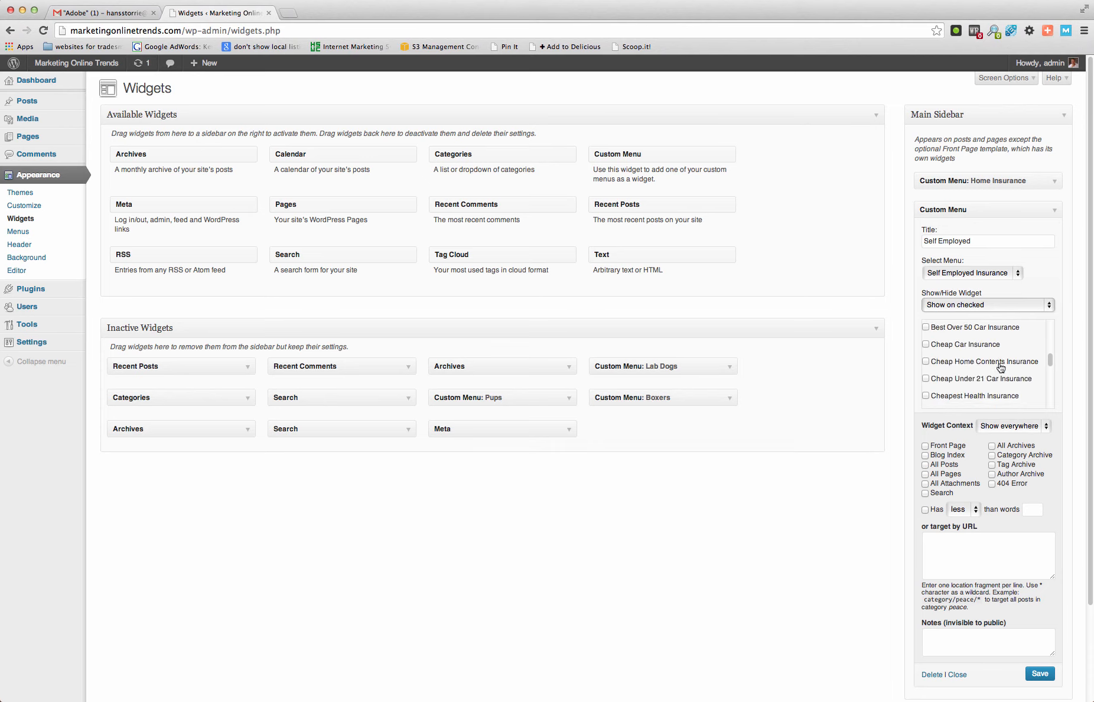
pyautogui.scroll(-8, 1000, 367)
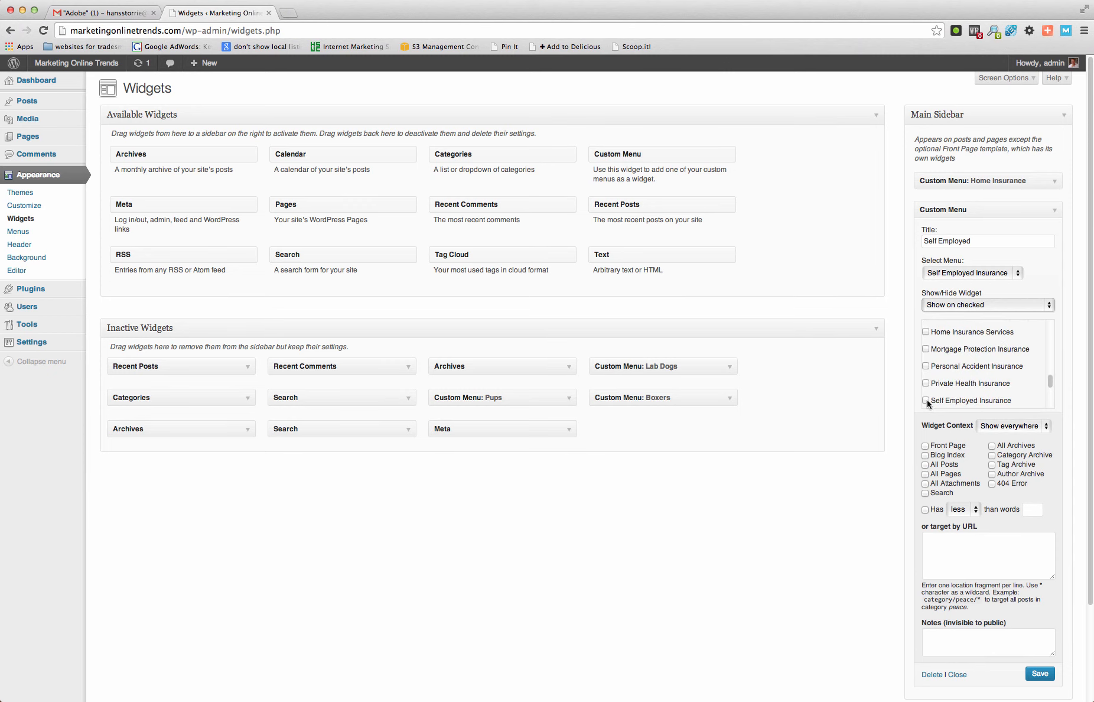
pyautogui.click(926, 401)
pyautogui.click(925, 384)
pyautogui.click(925, 366)
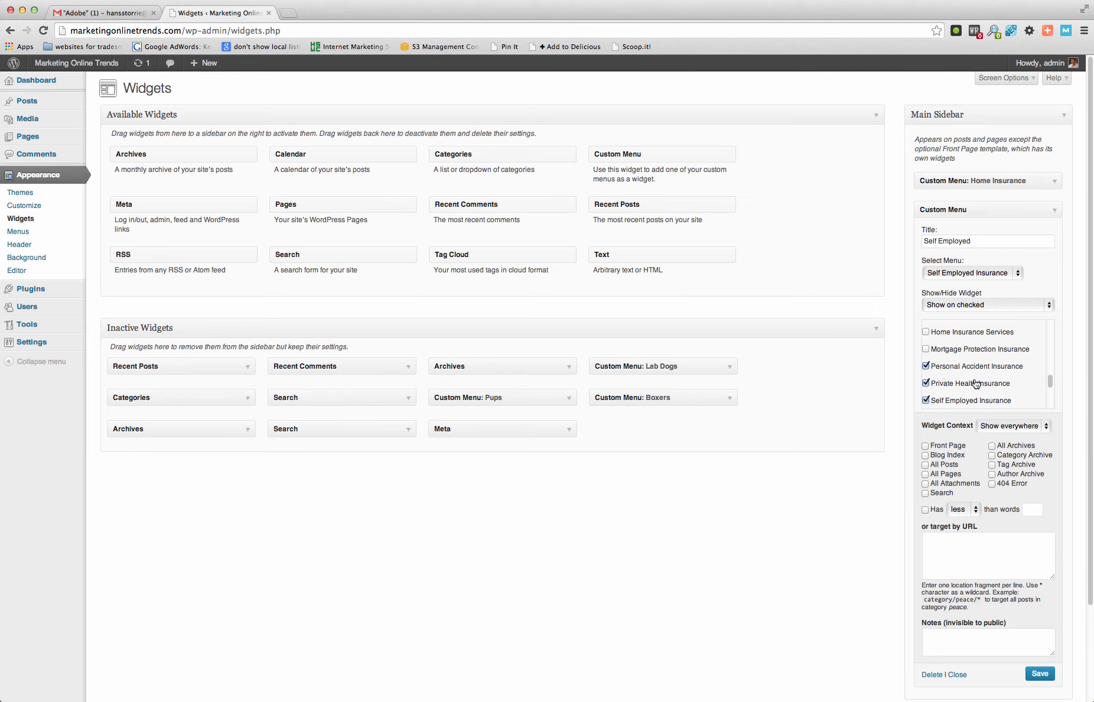
pyautogui.scroll(-3, 976, 384)
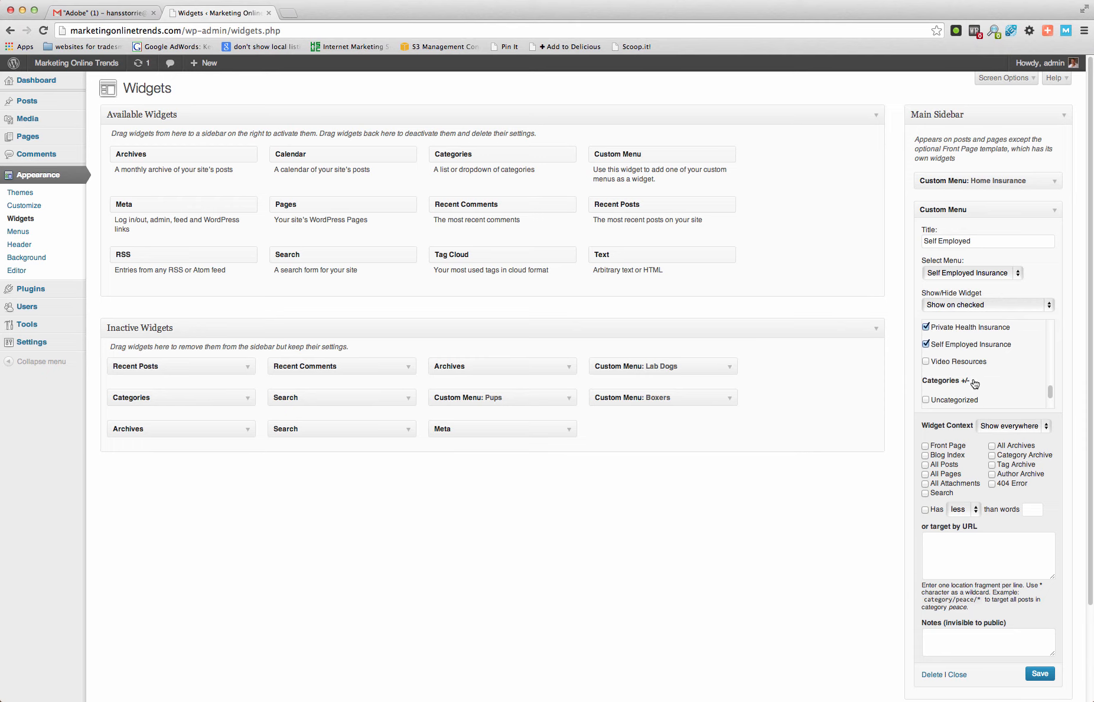
pyautogui.scroll(4, 975, 384)
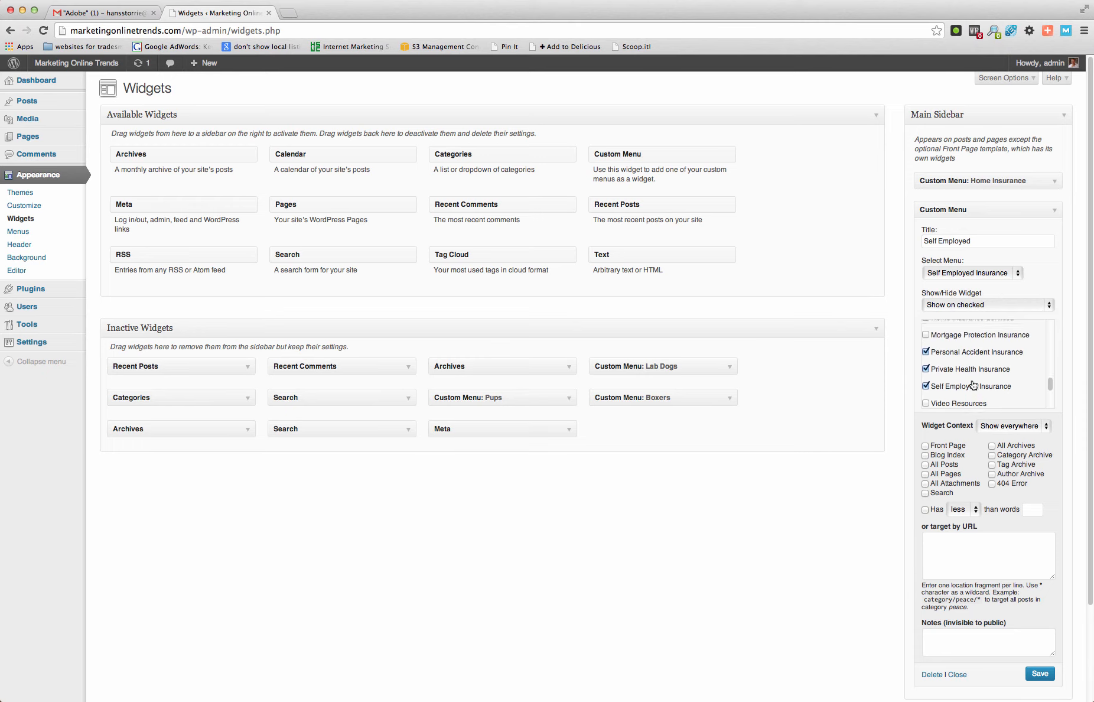
pyautogui.scroll(1, 974, 384)
pyautogui.scroll(3, 973, 386)
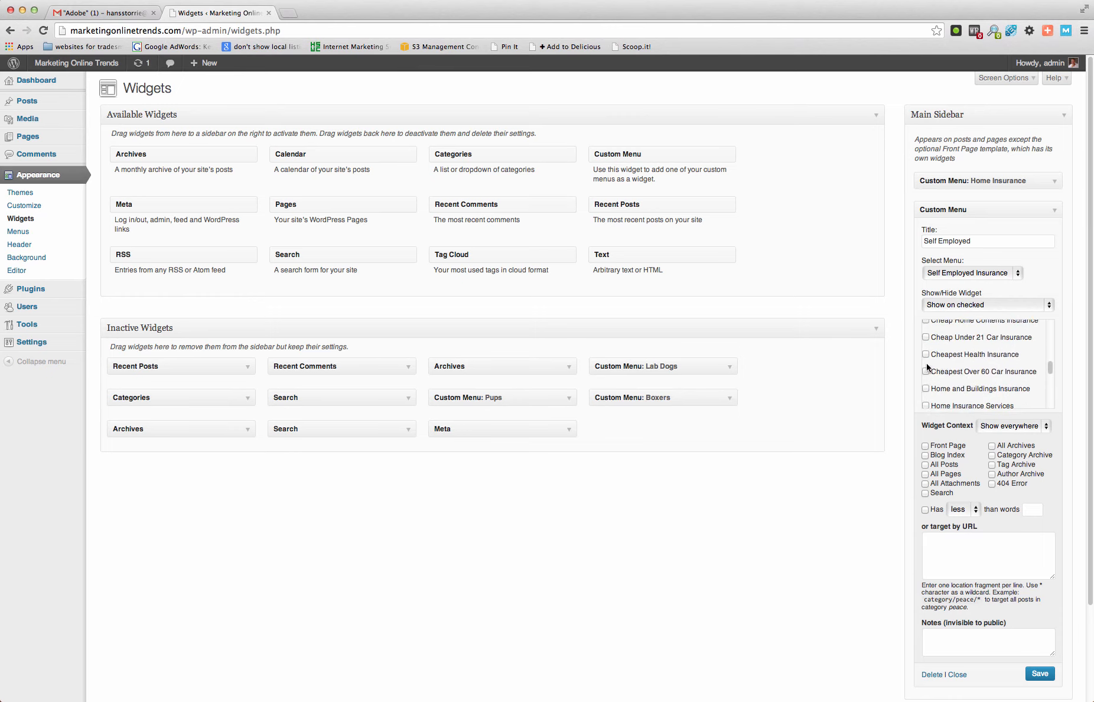
pyautogui.click(926, 355)
pyautogui.scroll(-5, 1024, 384)
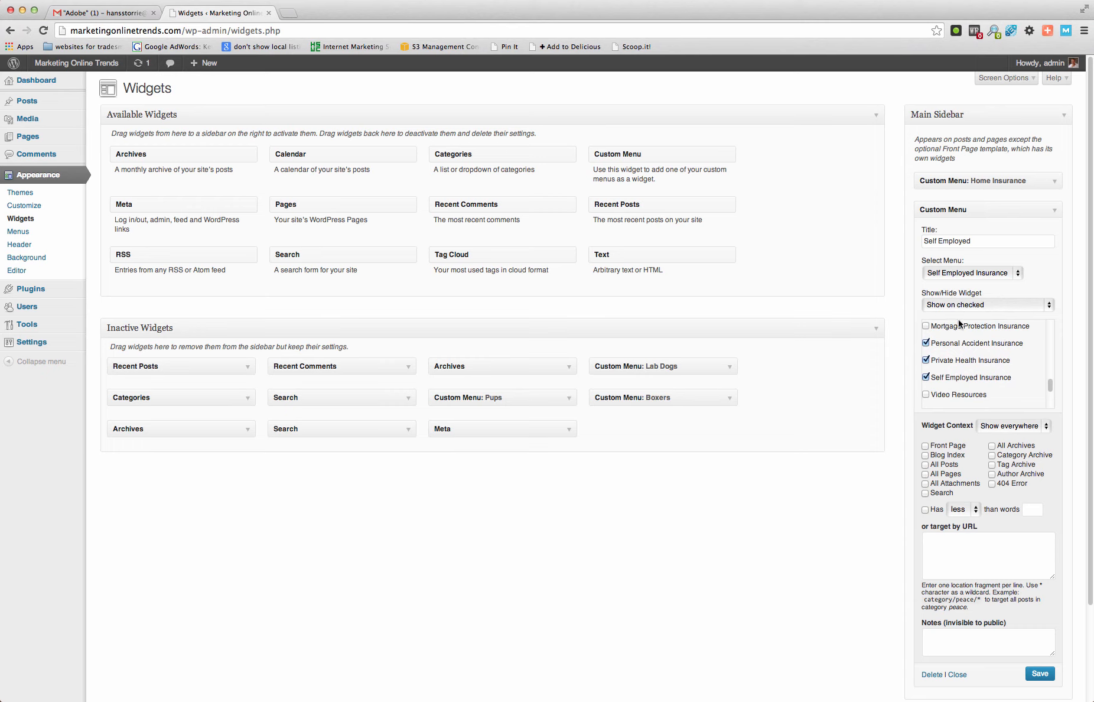
# - Save the Self Employed widget with Show on checked visibility and close its settings
pyautogui.click(1047, 305)
pyautogui.click(1048, 307)
pyautogui.click(1038, 674)
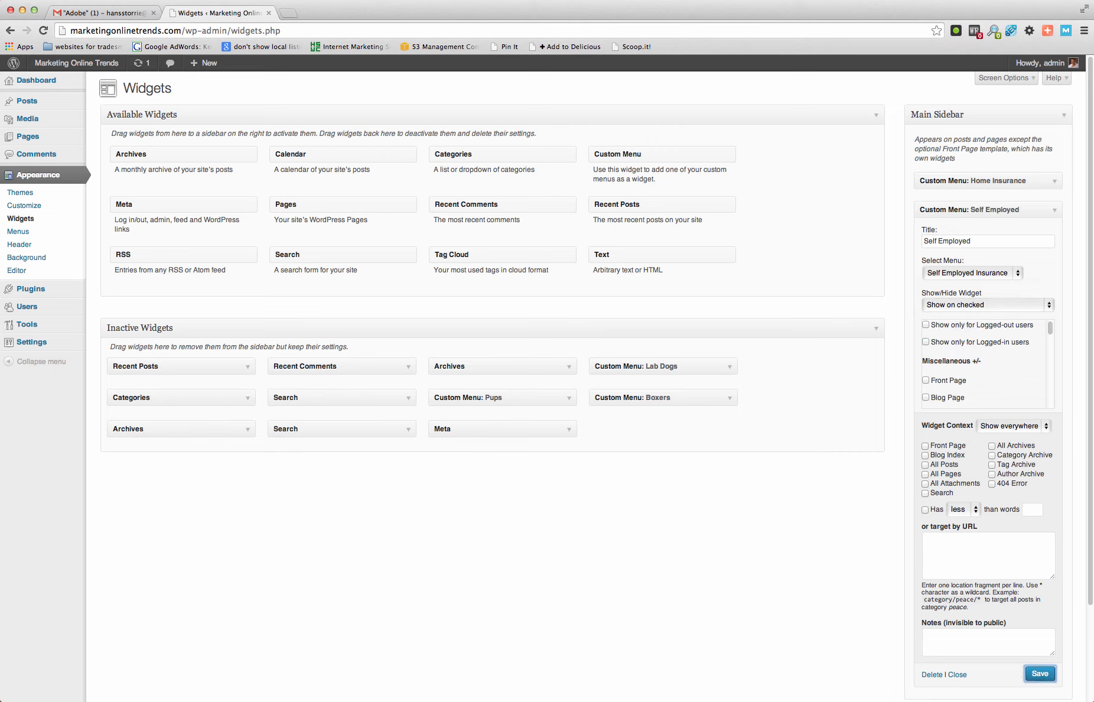
pyautogui.click(962, 676)
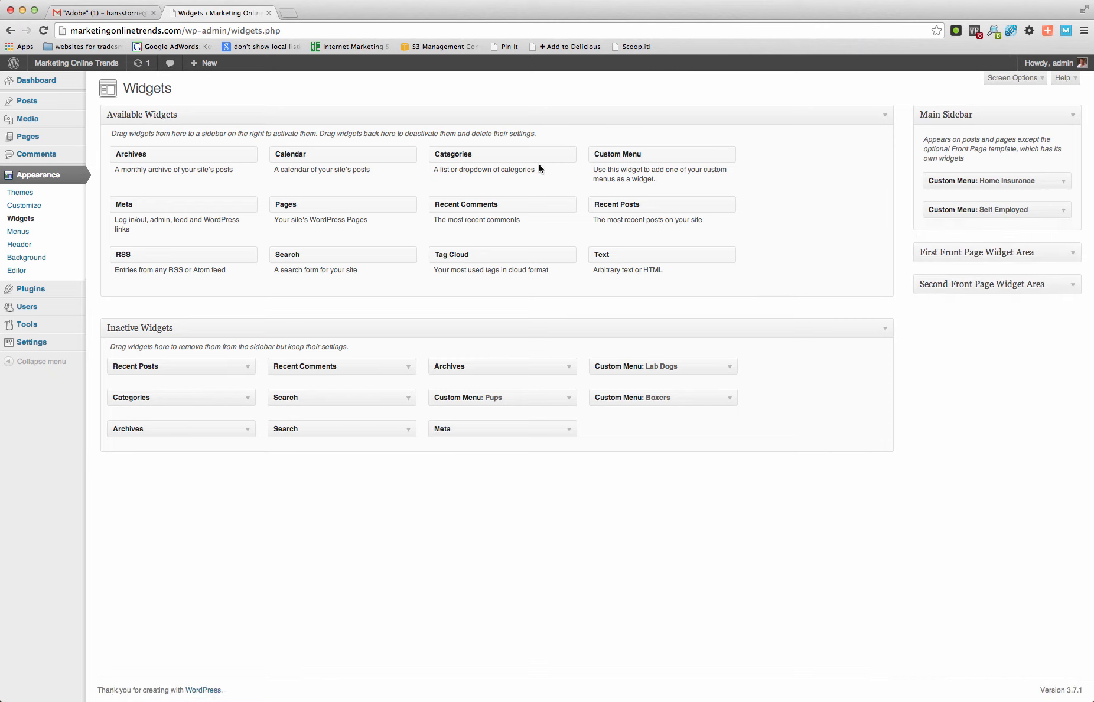
# - Add a third Custom Menu widget to the Main Sidebar below Self Employed and review the two existing widgets' settings
pyautogui.moveTo(619, 162); pyautogui.dragTo(956, 239)
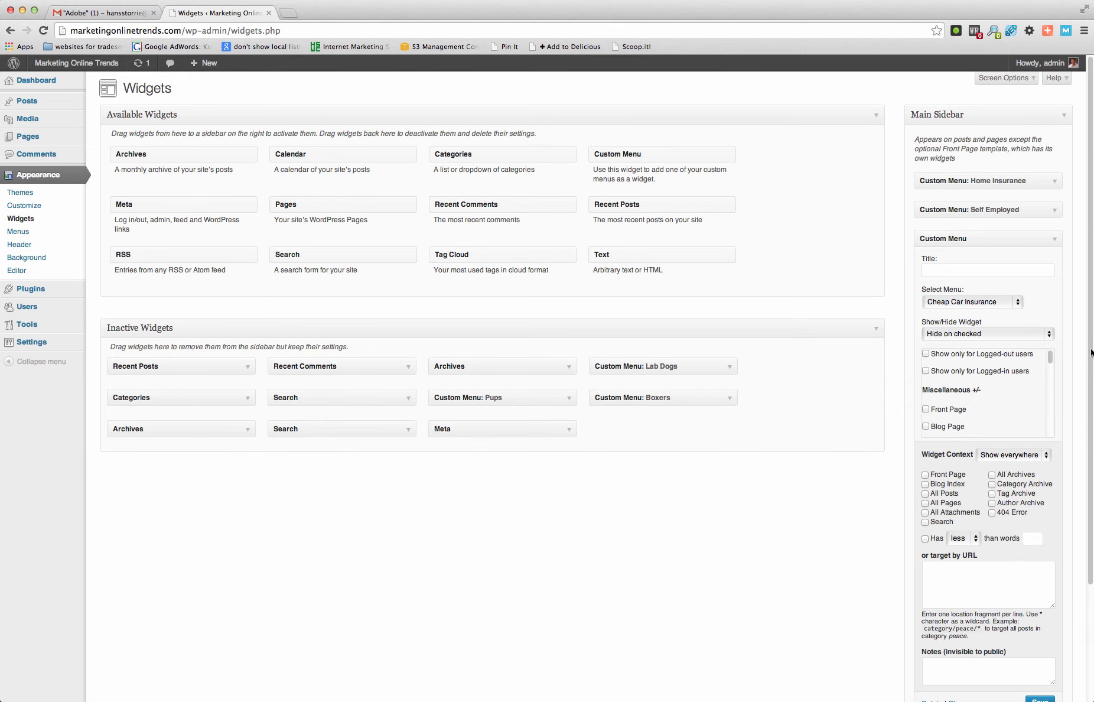
pyautogui.click(1055, 211)
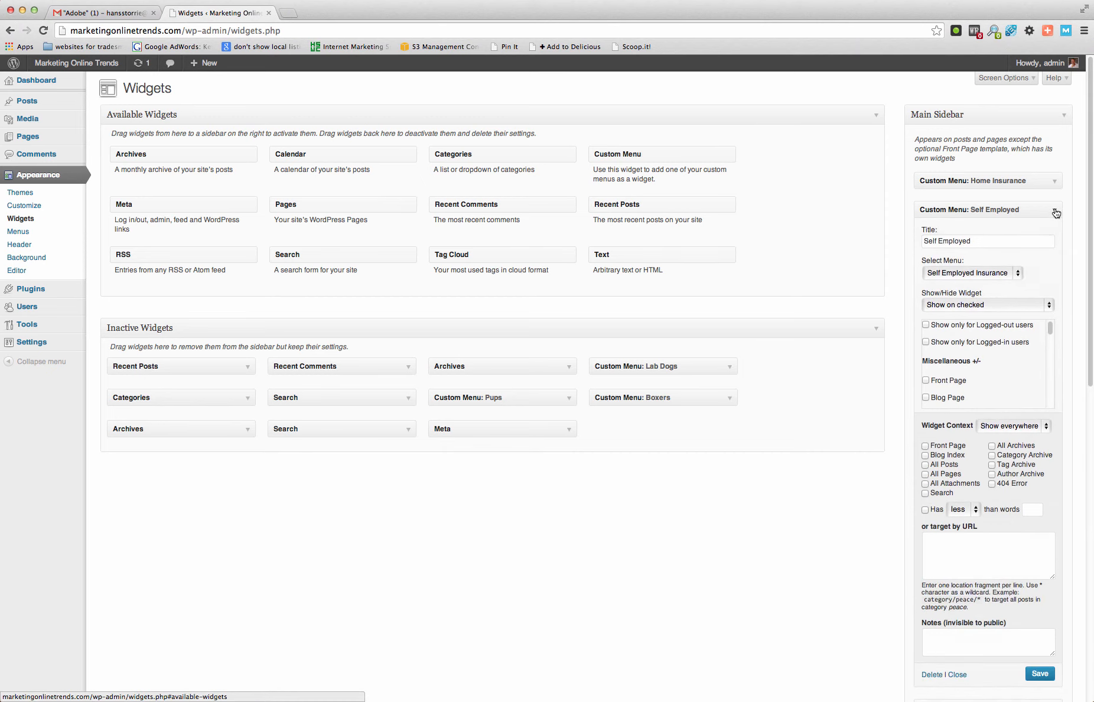
pyautogui.click(1055, 212)
pyautogui.click(1055, 182)
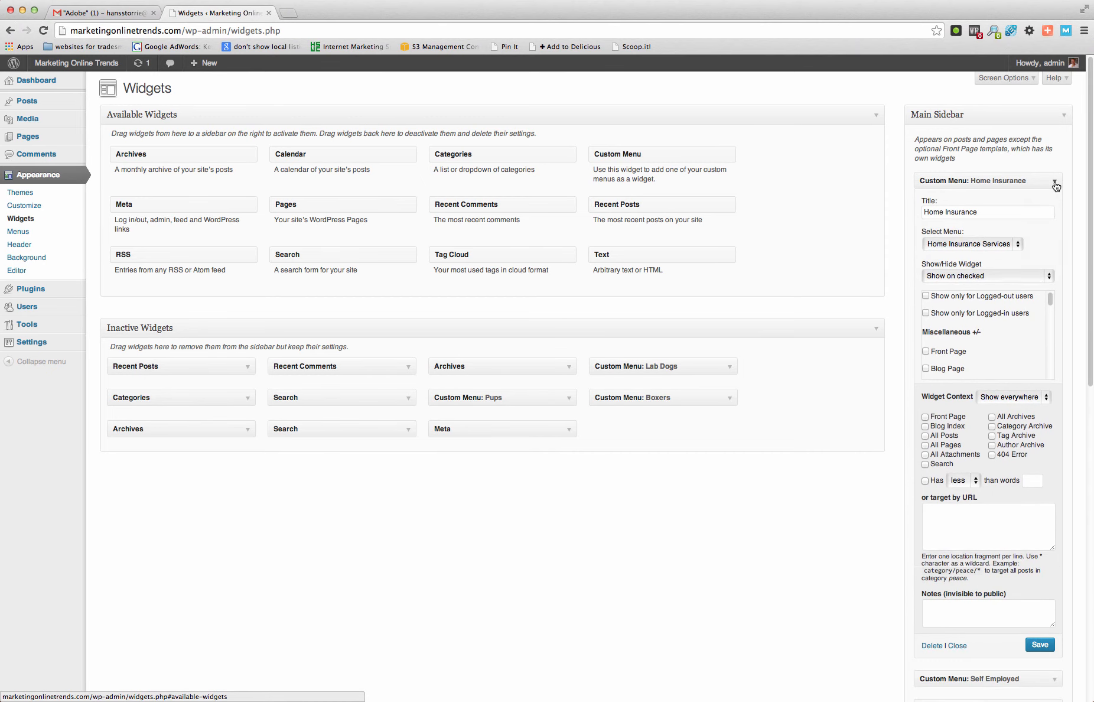
pyautogui.click(1055, 183)
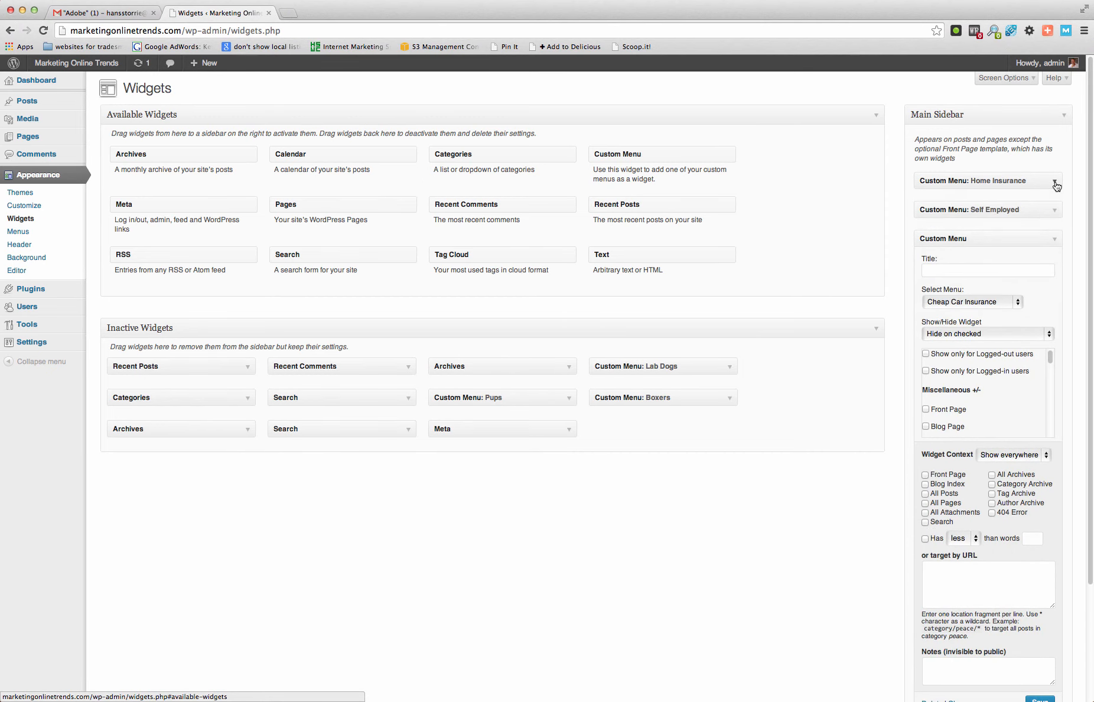
# - Title the new Custom Menu widget "Cheap Car Ins Title"
pyautogui.click(993, 272)
pyautogui.write('Cheap')
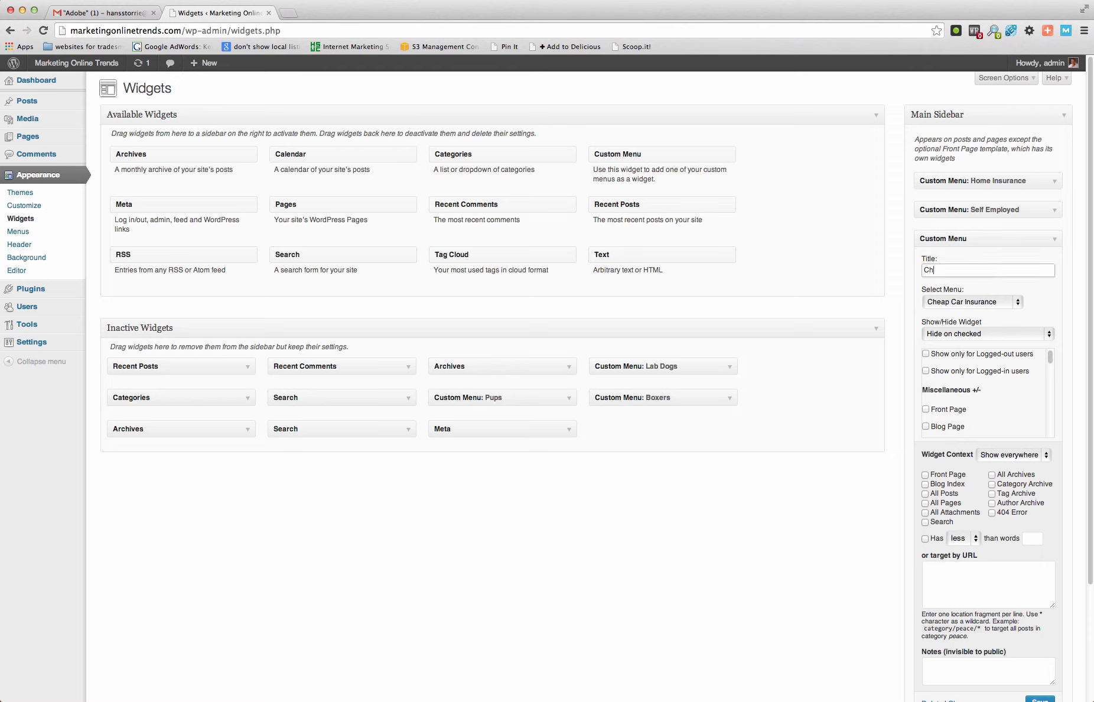
pyautogui.write(' Car Insu')
pyautogui.press('BackSpace')
pyautogui.write('Title')
# - Assign the Cheap Car Insurance menu to the new widget and set its visibility to Show on checked
pyautogui.click(1017, 304)
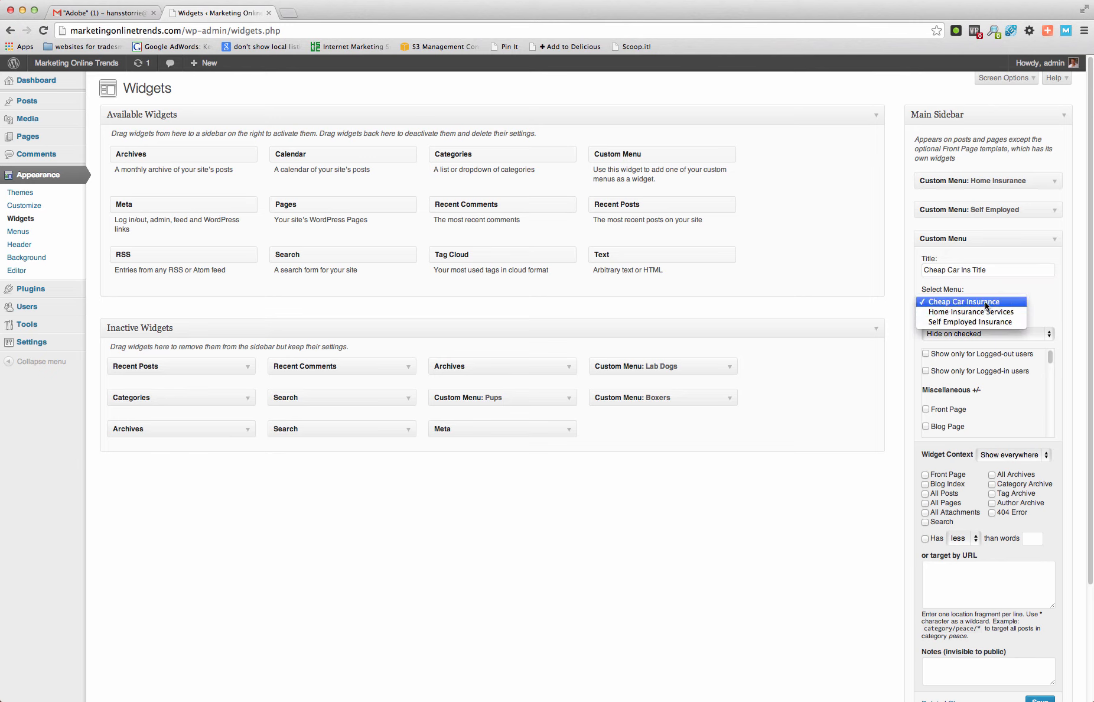
pyautogui.click(988, 305)
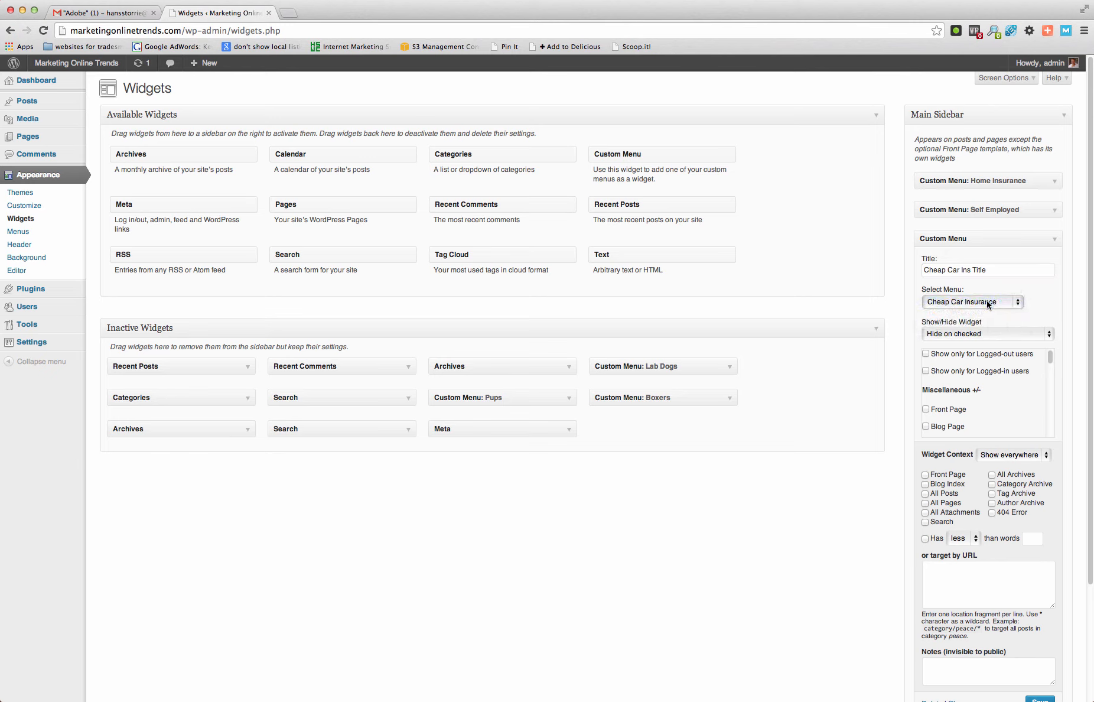
pyautogui.click(1048, 333)
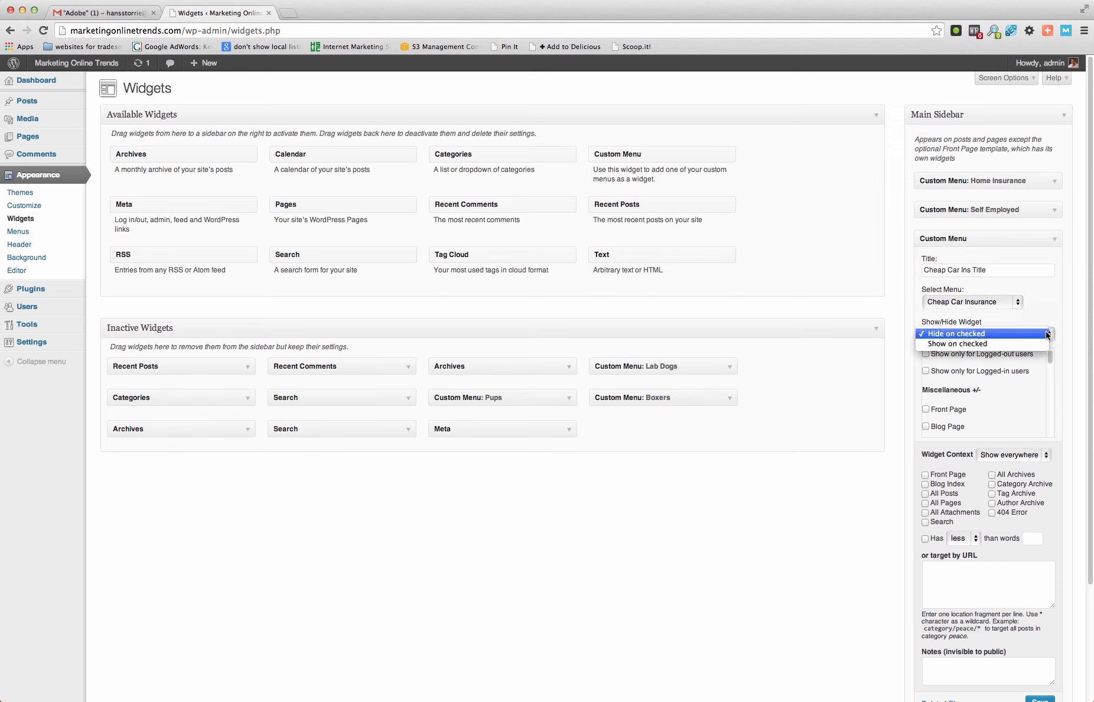
pyautogui.click(994, 344)
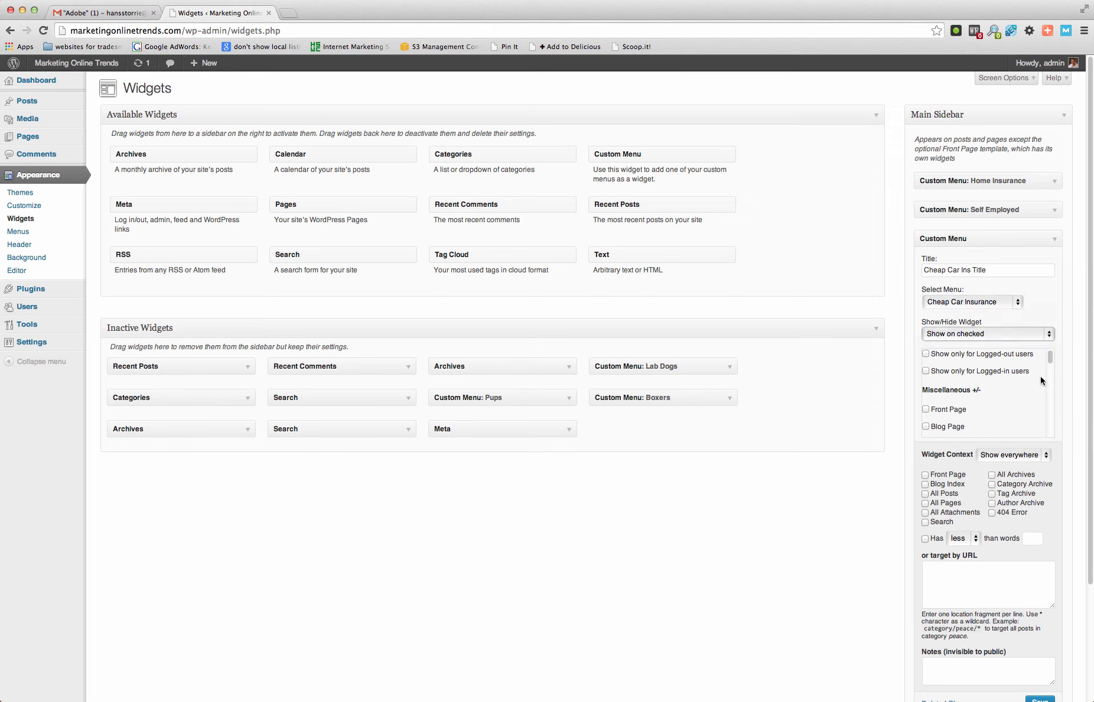
# - Tick the Cheap Car Insurance, Cheap Under 21 Car Insurance and Cheapest Over 60 Car Insurance pages for the new widget
pyautogui.scroll(-5, 999, 377)
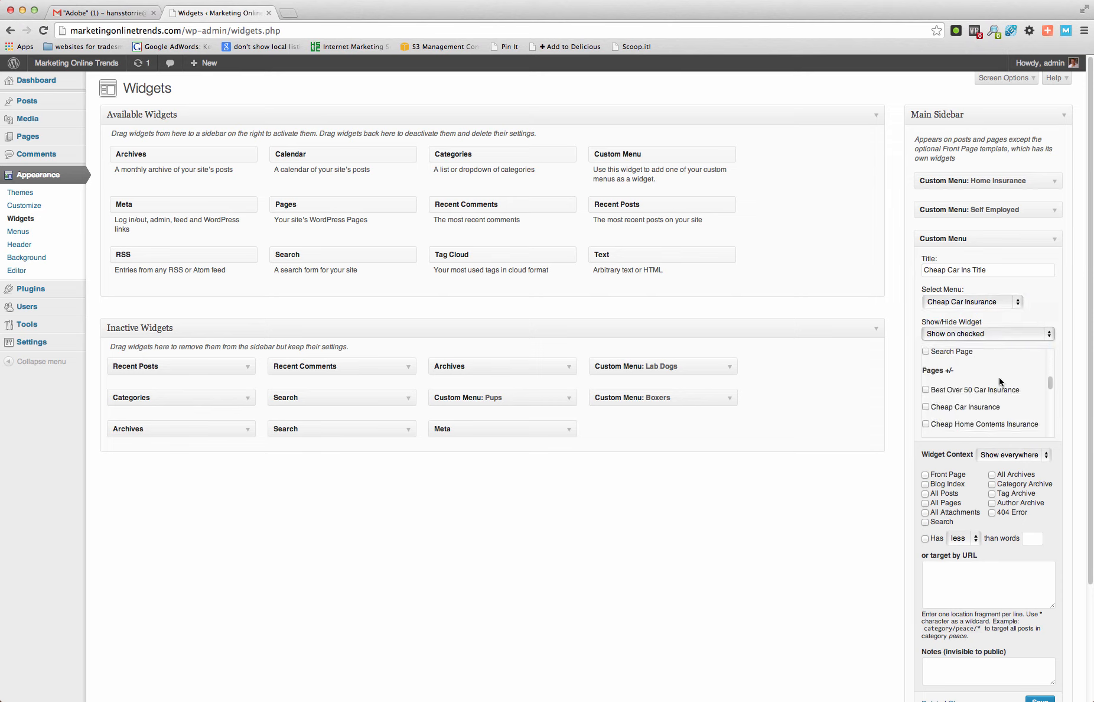
pyautogui.scroll(-1, 997, 381)
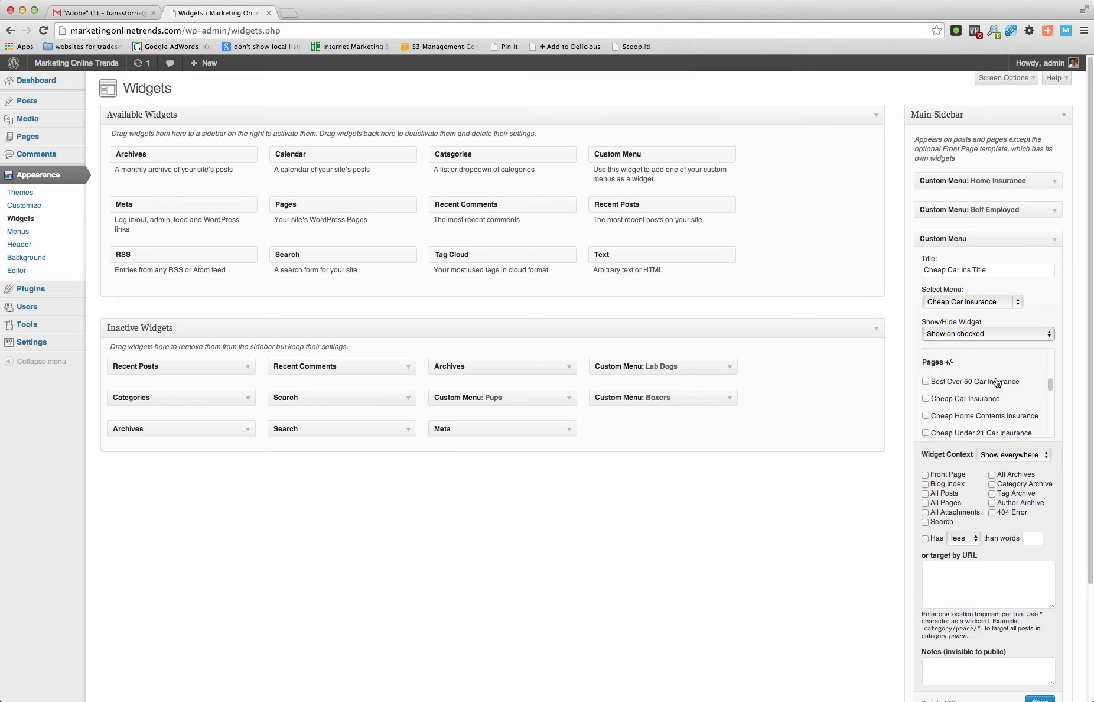
pyautogui.click(925, 398)
pyautogui.scroll(-1, 995, 404)
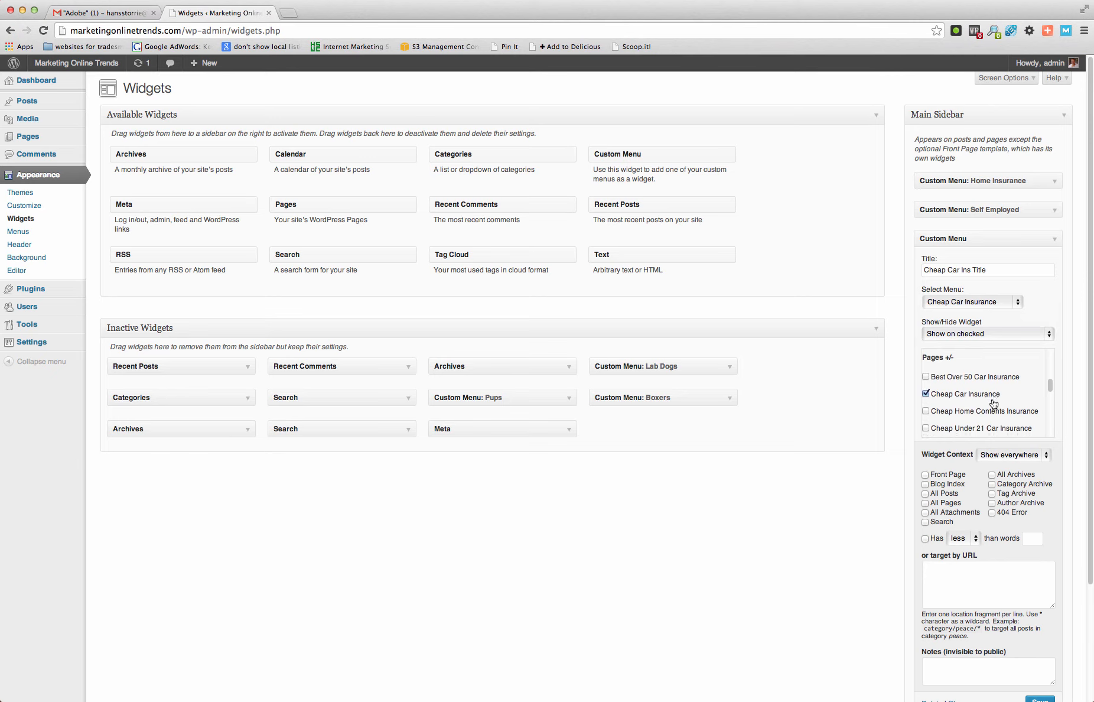
pyautogui.scroll(-1, 994, 404)
pyautogui.click(925, 417)
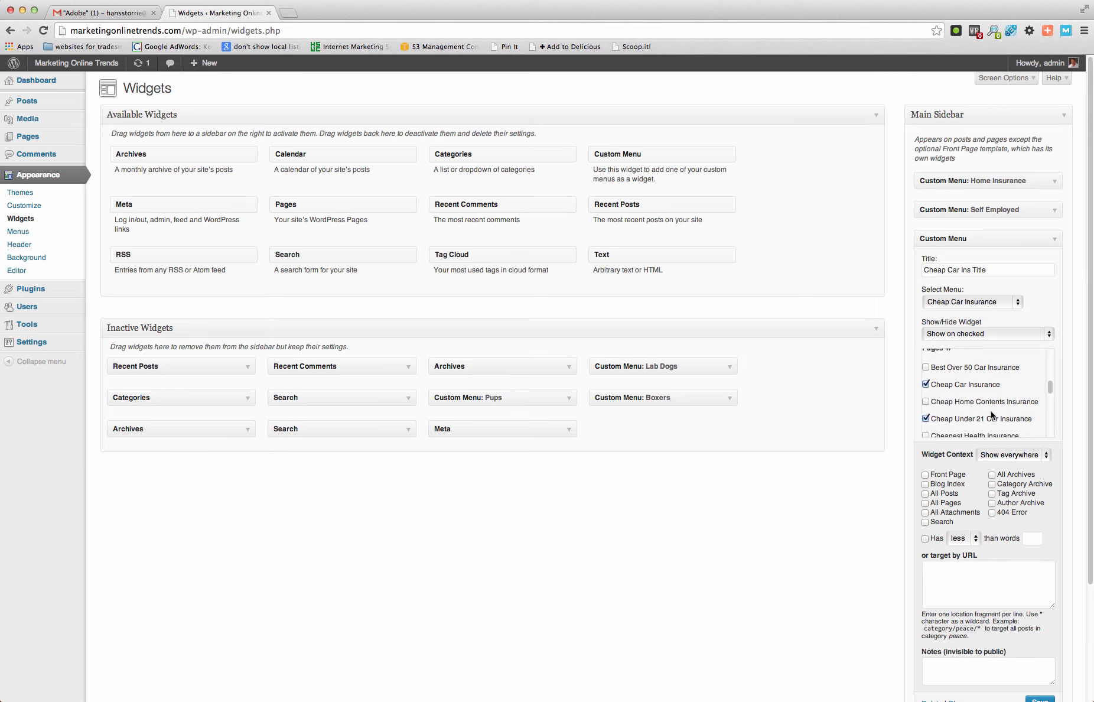
pyautogui.scroll(-2, 993, 414)
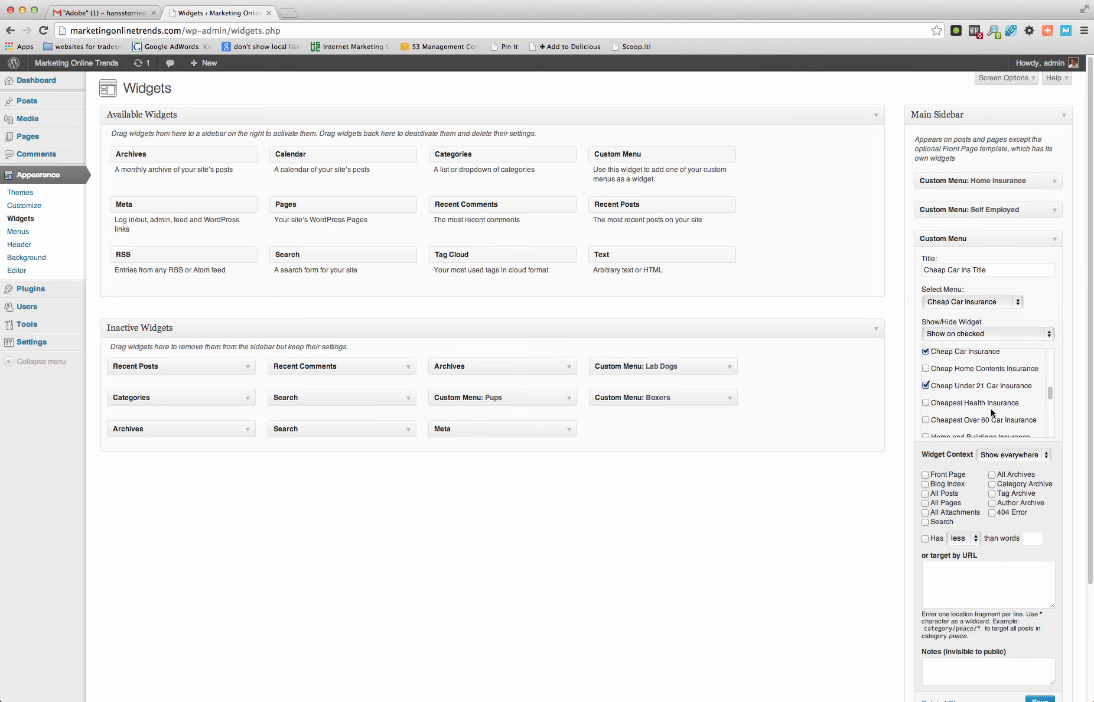
pyautogui.click(926, 419)
# - Look through the rest of the widget's page list and also tick the Best Over 50 Car Insurance page
pyautogui.scroll(-5, 997, 414)
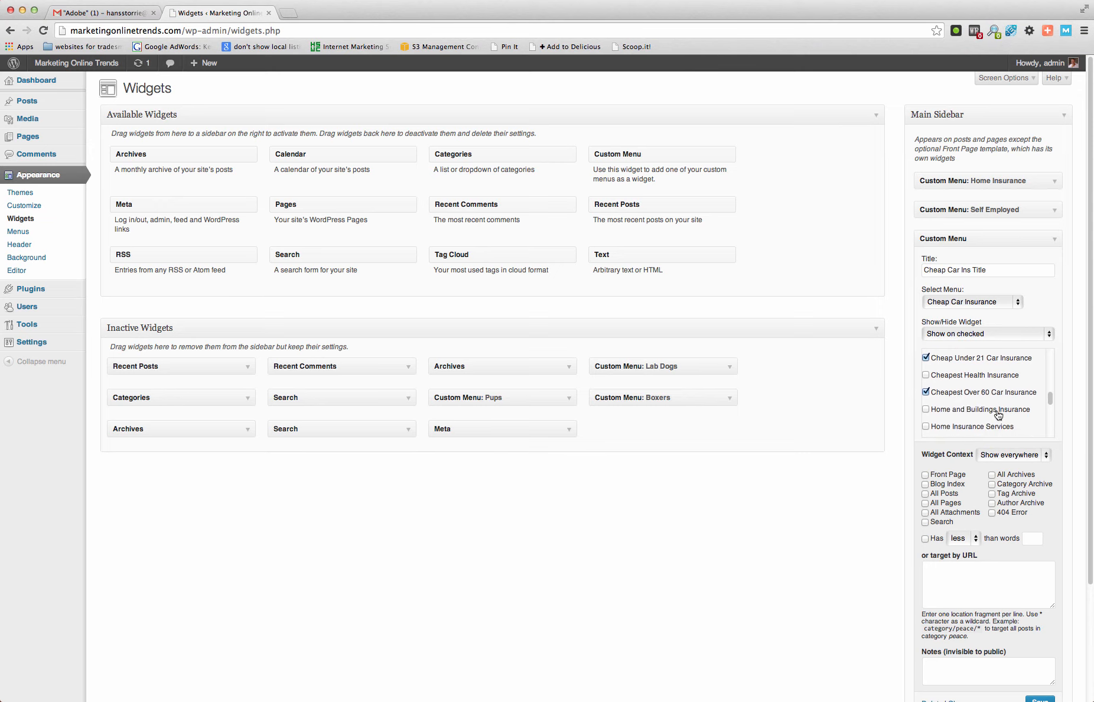
pyautogui.scroll(-2, 998, 413)
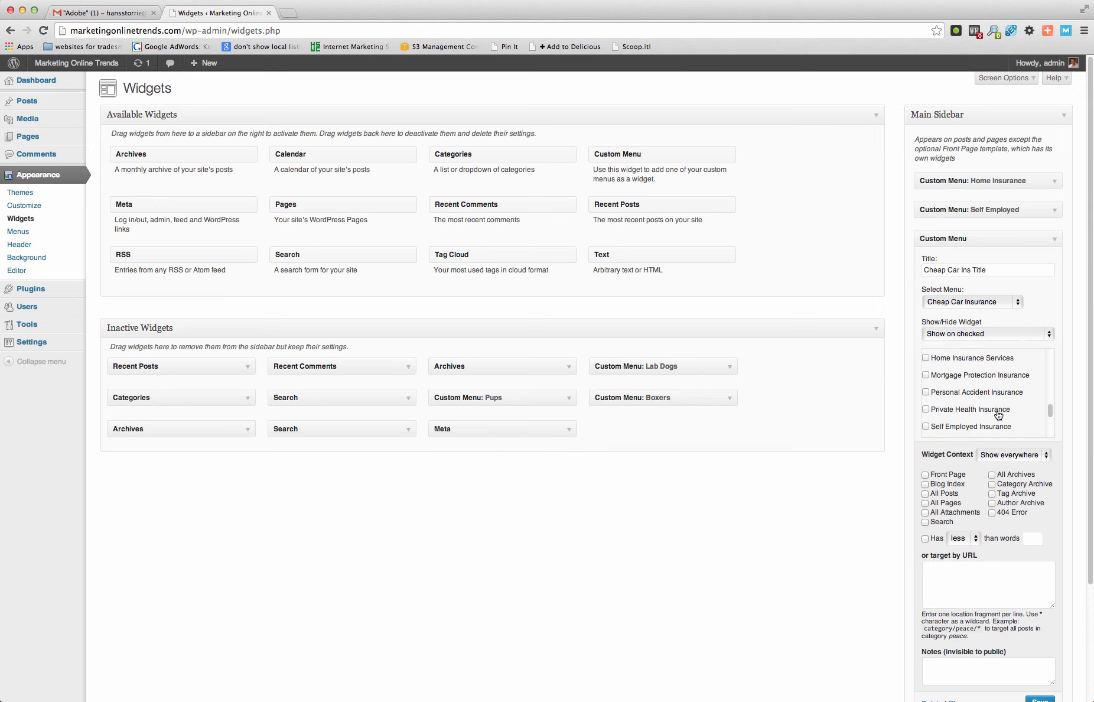
pyautogui.scroll(-3, 998, 414)
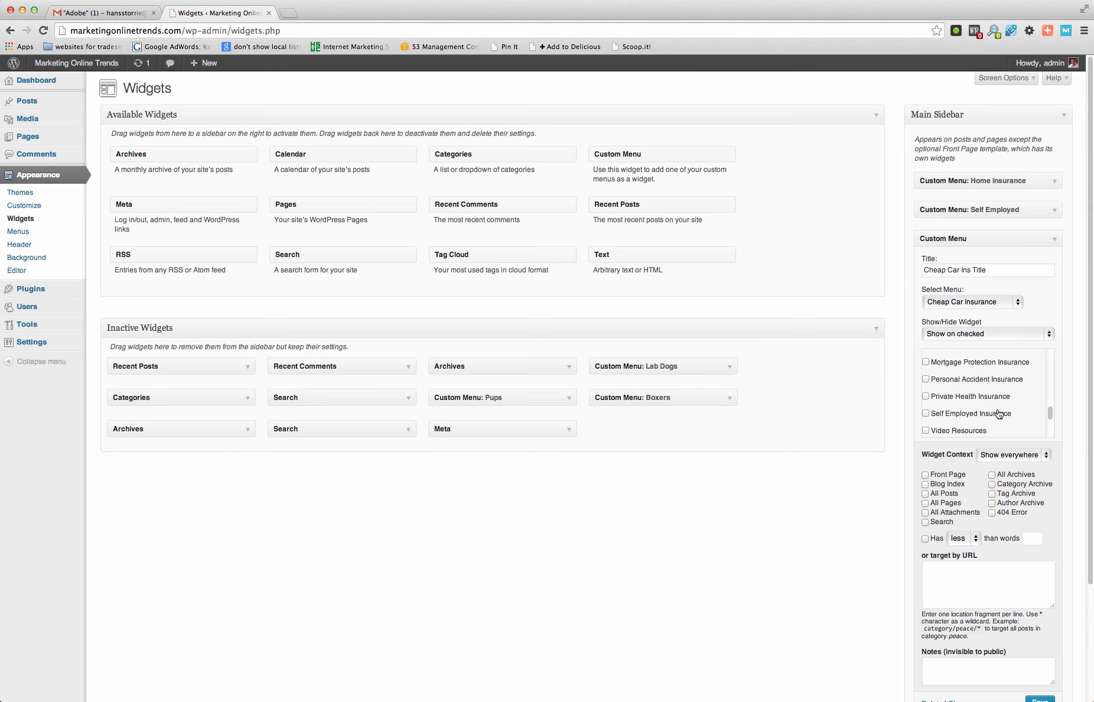
pyautogui.scroll(-3, 998, 414)
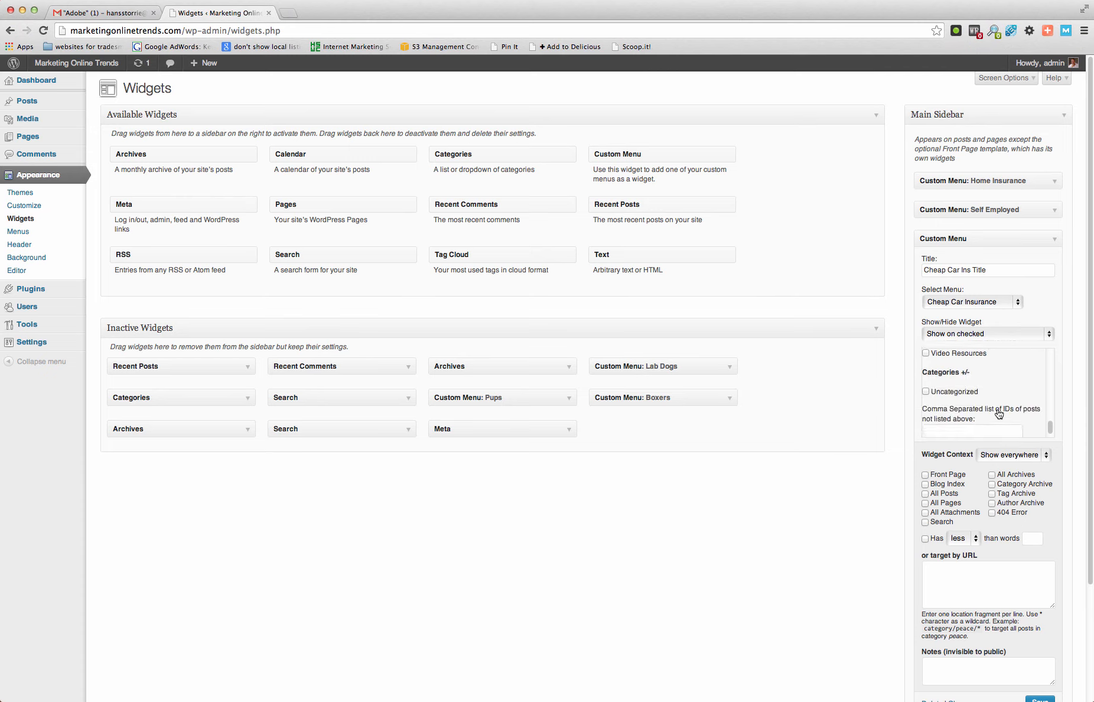
pyautogui.scroll(5, 999, 414)
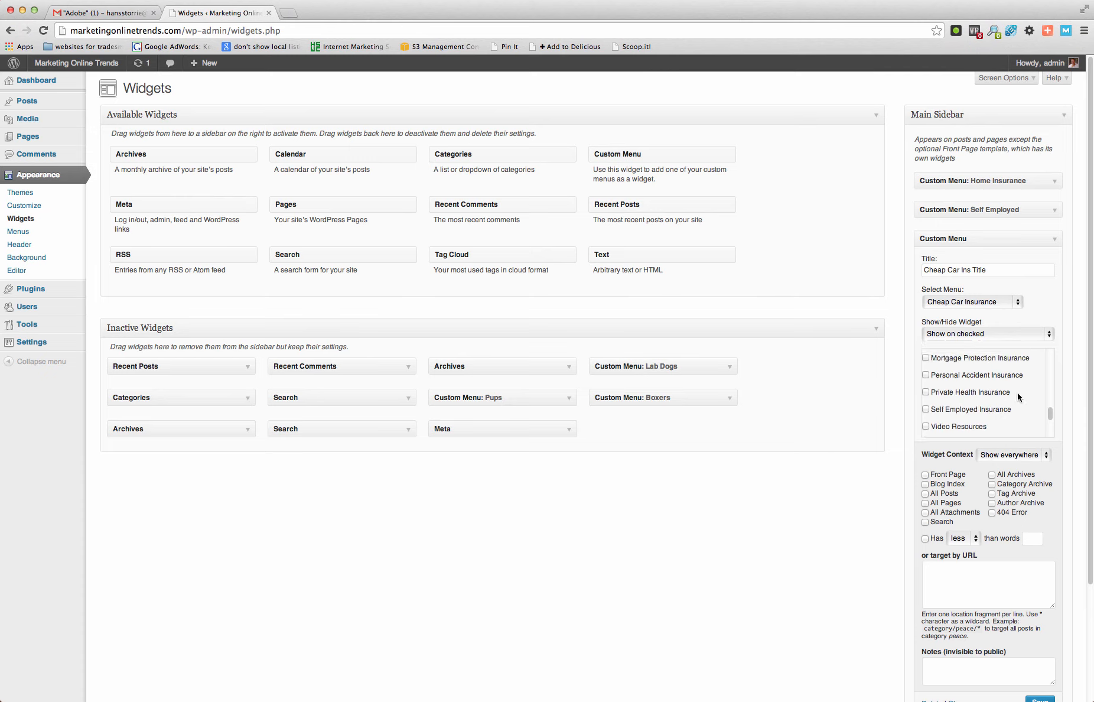
pyautogui.scroll(3, 1017, 392)
pyautogui.scroll(3, 1018, 396)
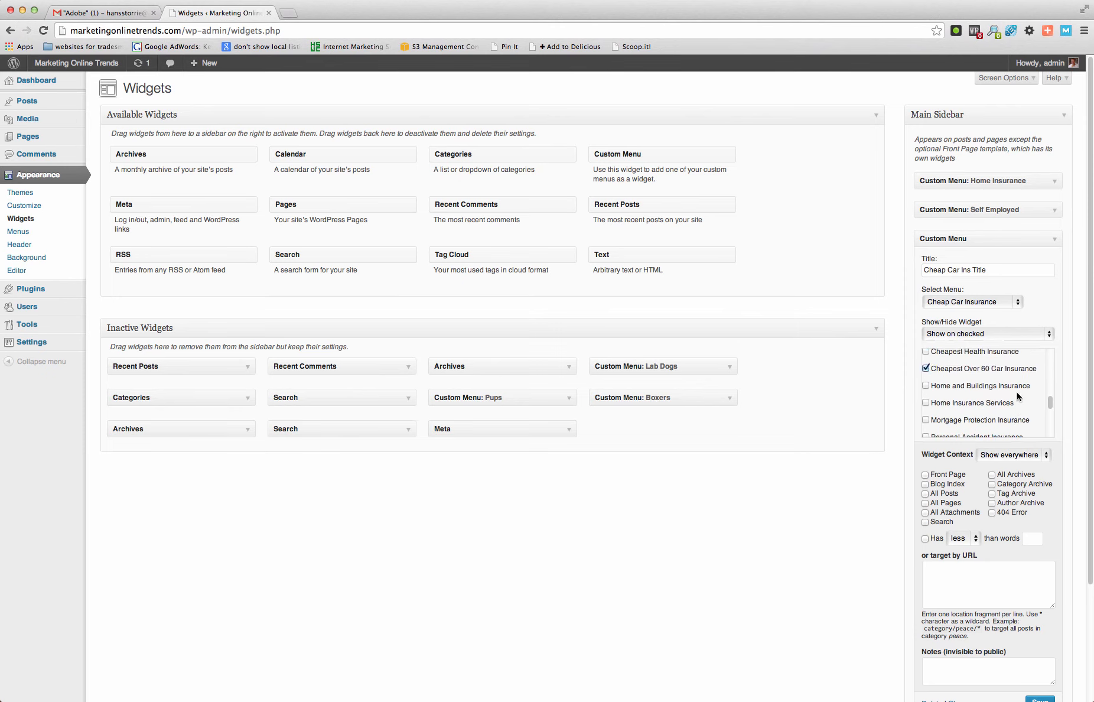
pyautogui.scroll(3, 1018, 397)
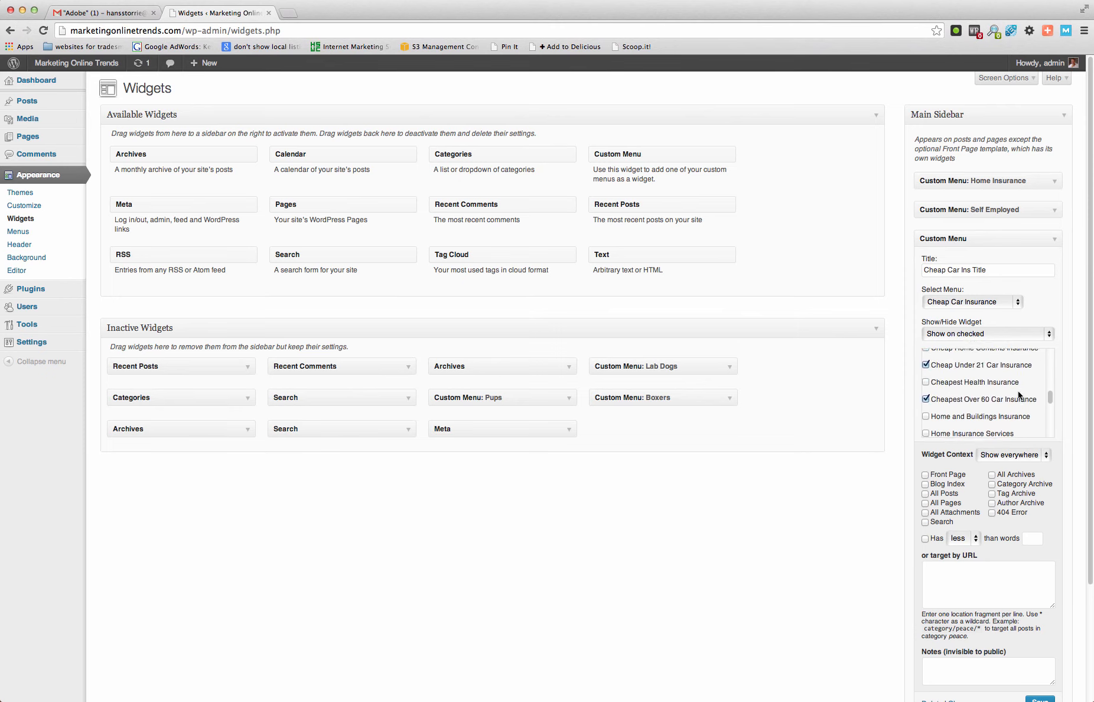
pyautogui.scroll(2, 1019, 394)
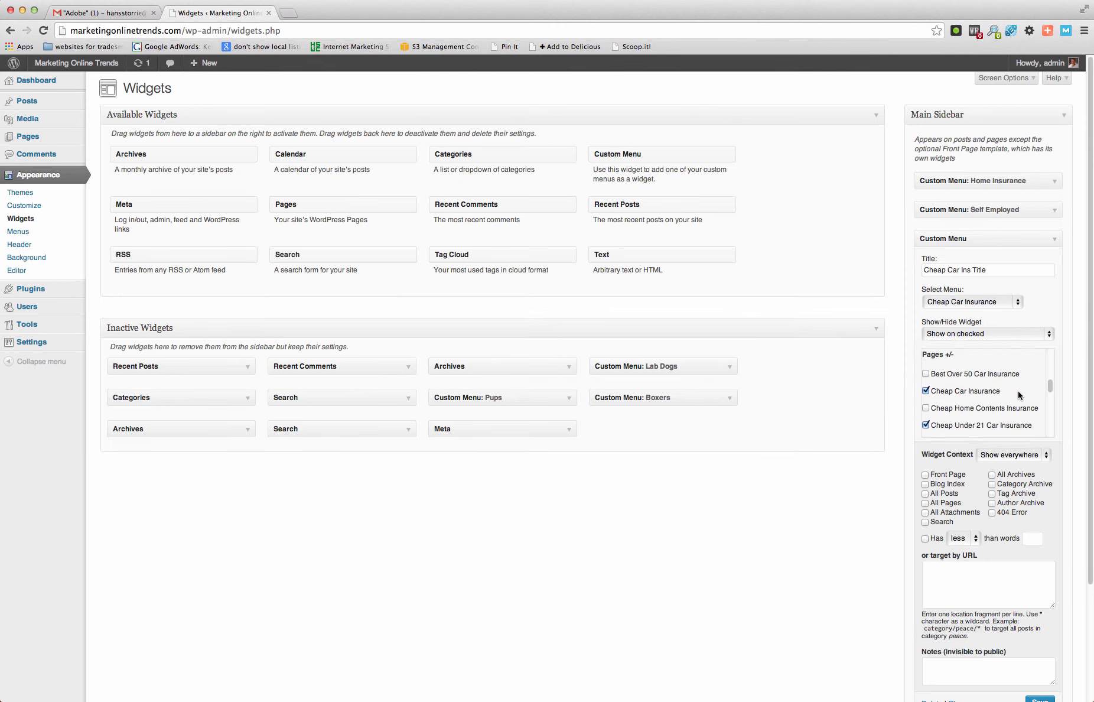
pyautogui.click(926, 373)
pyautogui.scroll(-3, 1020, 396)
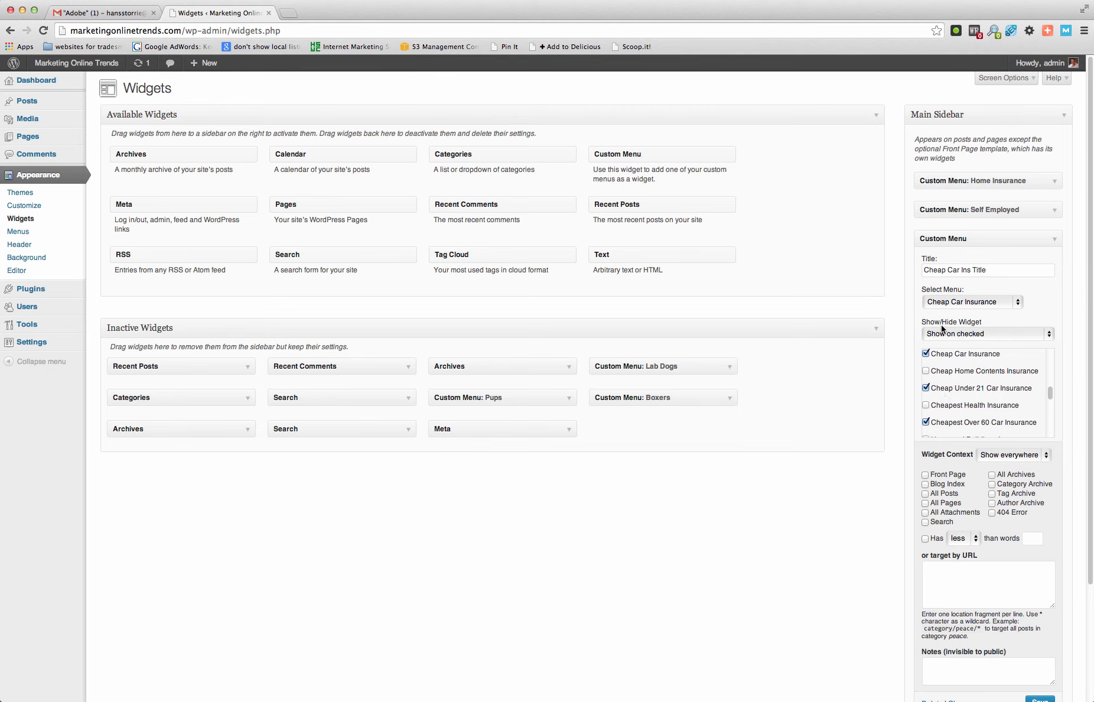
# - Save the car insurance menu widget and close its settings
pyautogui.scroll(-5, 1076, 508)
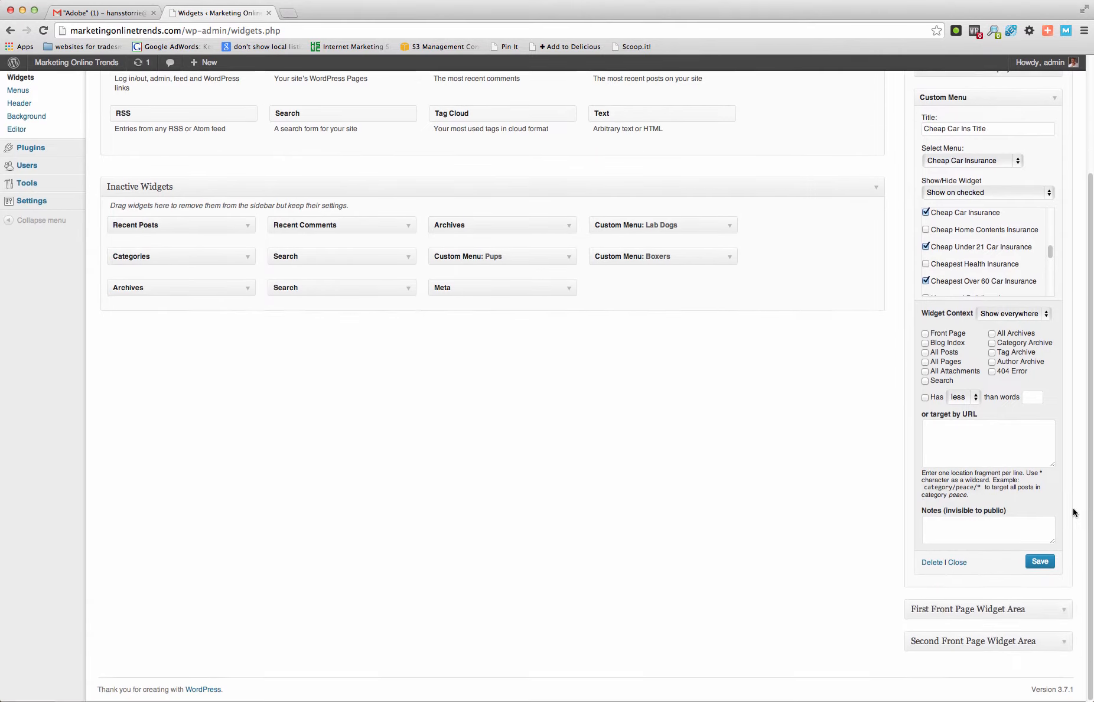
pyautogui.click(1040, 563)
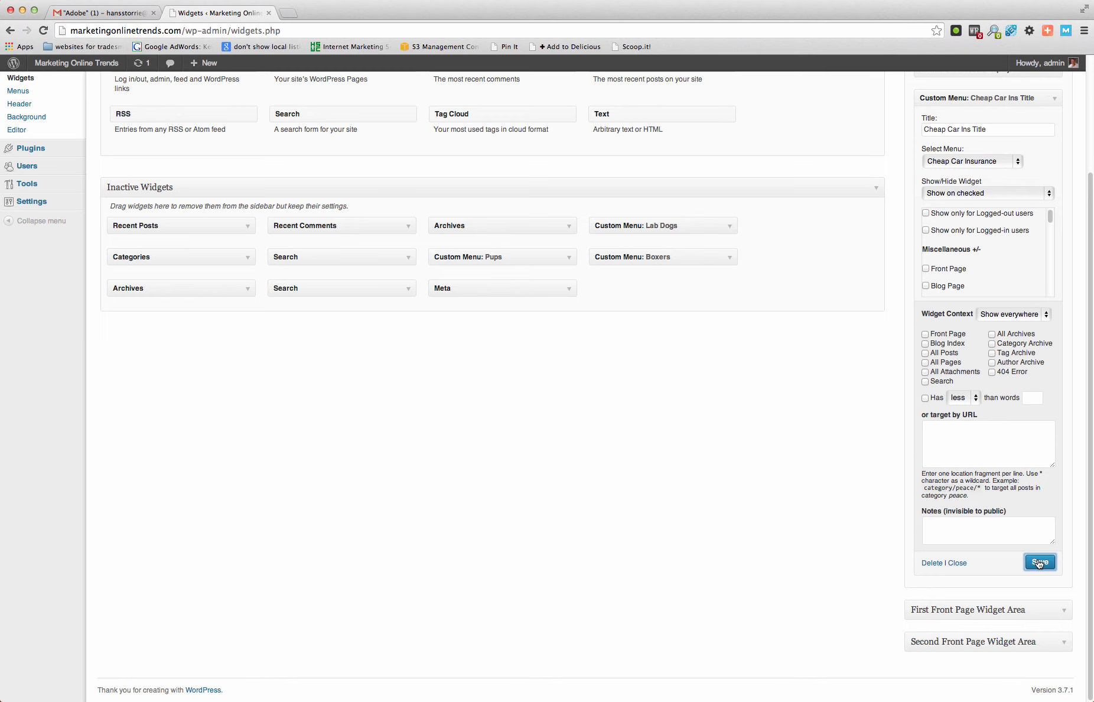
pyautogui.click(957, 563)
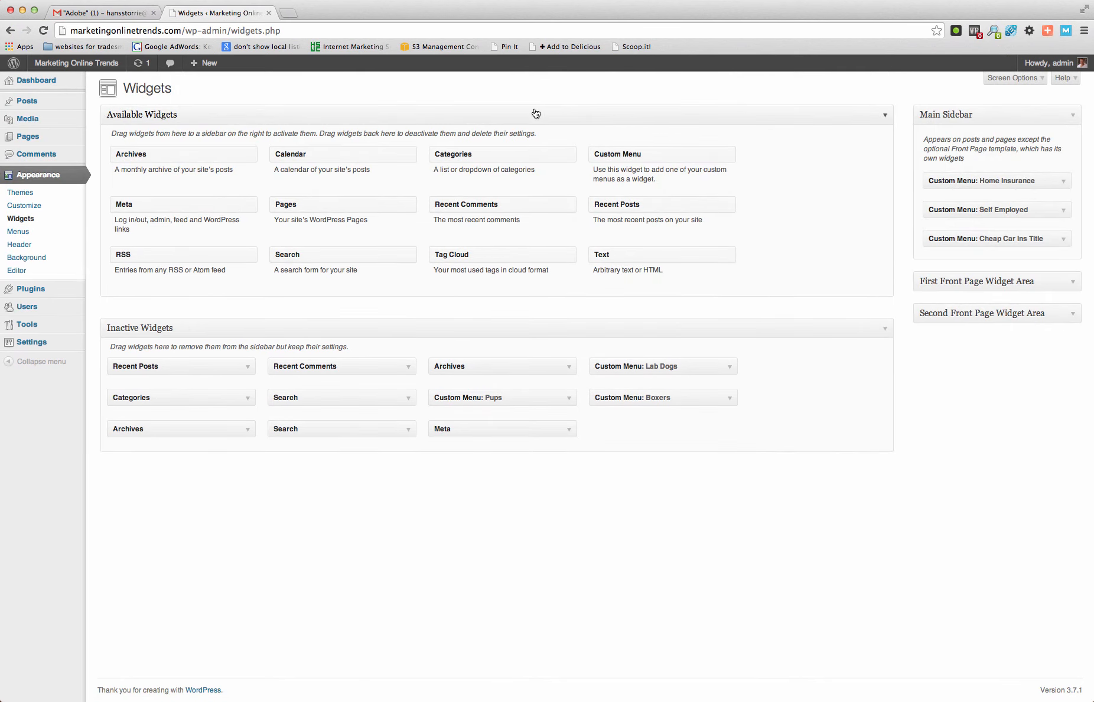
# - View the live site's home page and check the sidebar menu on the Cheap Car Insurance and Best Over 50 Car Insurance pages
pyautogui.moveTo(65, 63)
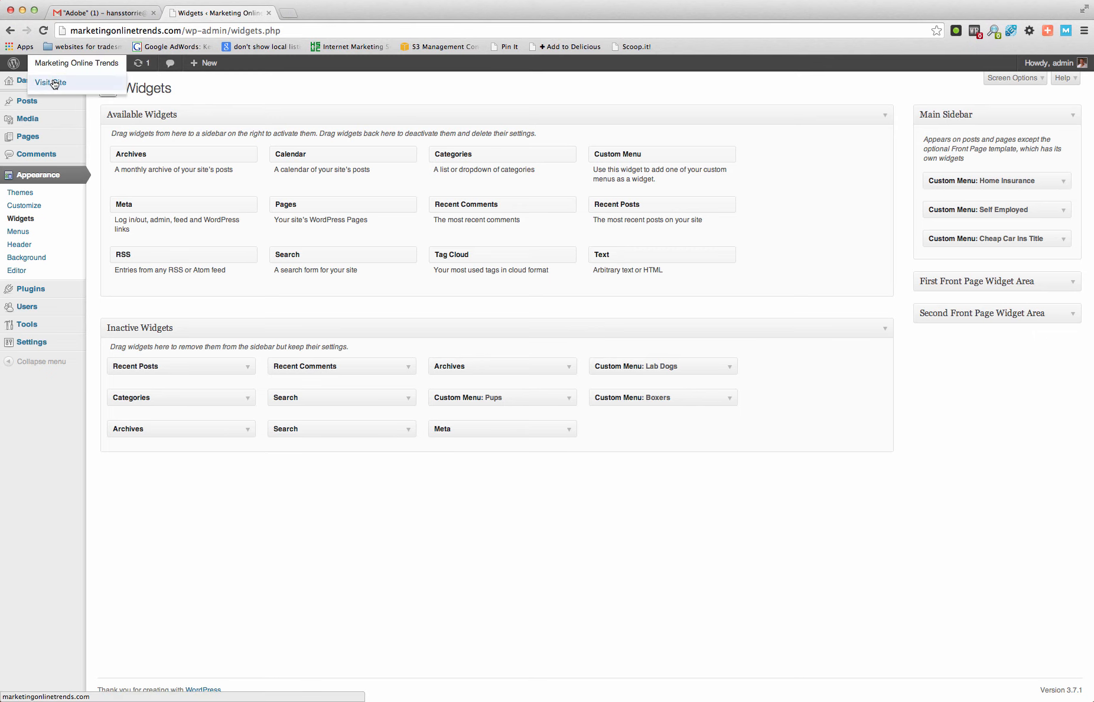
pyautogui.click(54, 84)
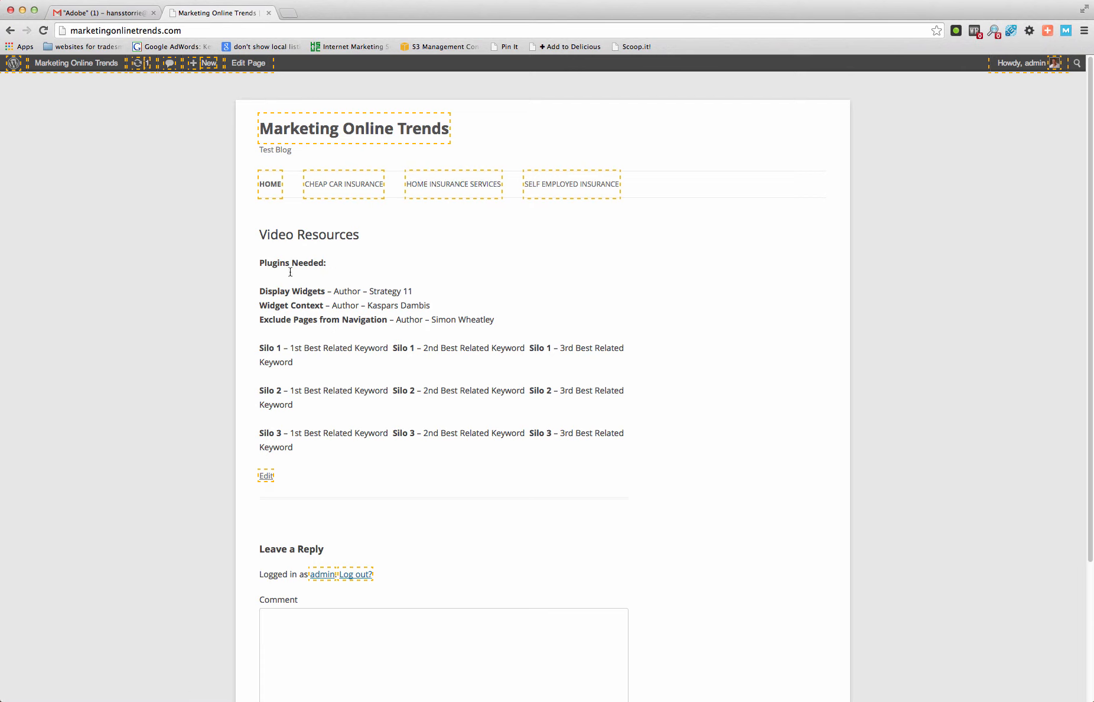
pyautogui.scroll(-3, 566, 485)
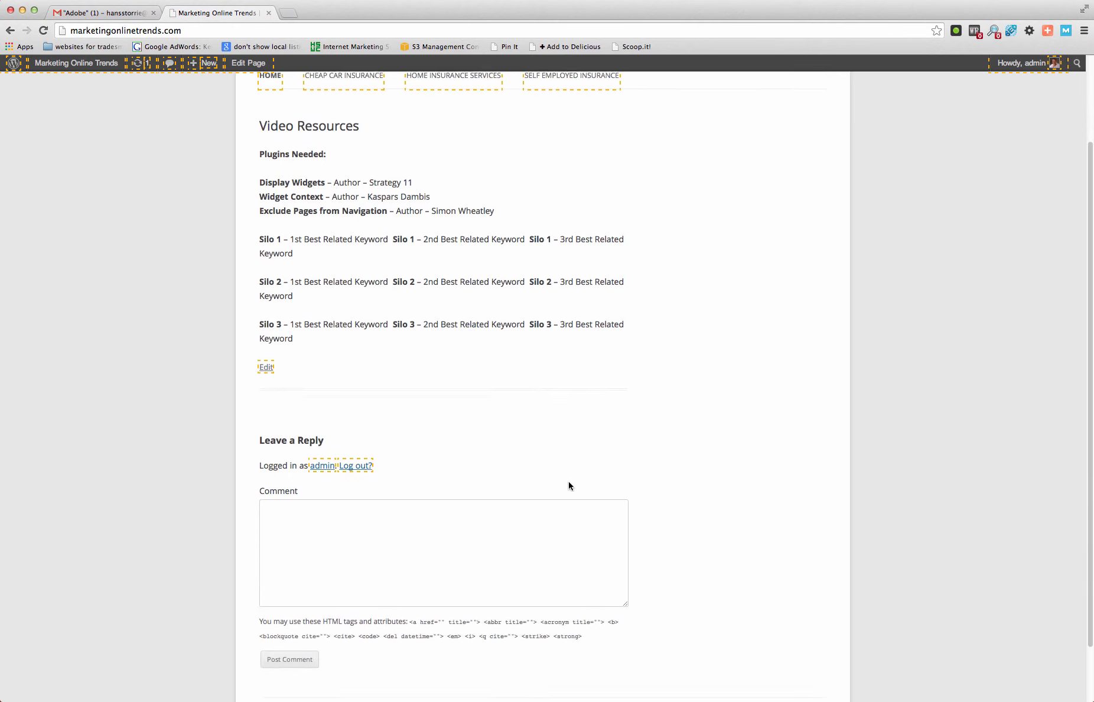
pyautogui.scroll(3, 549, 477)
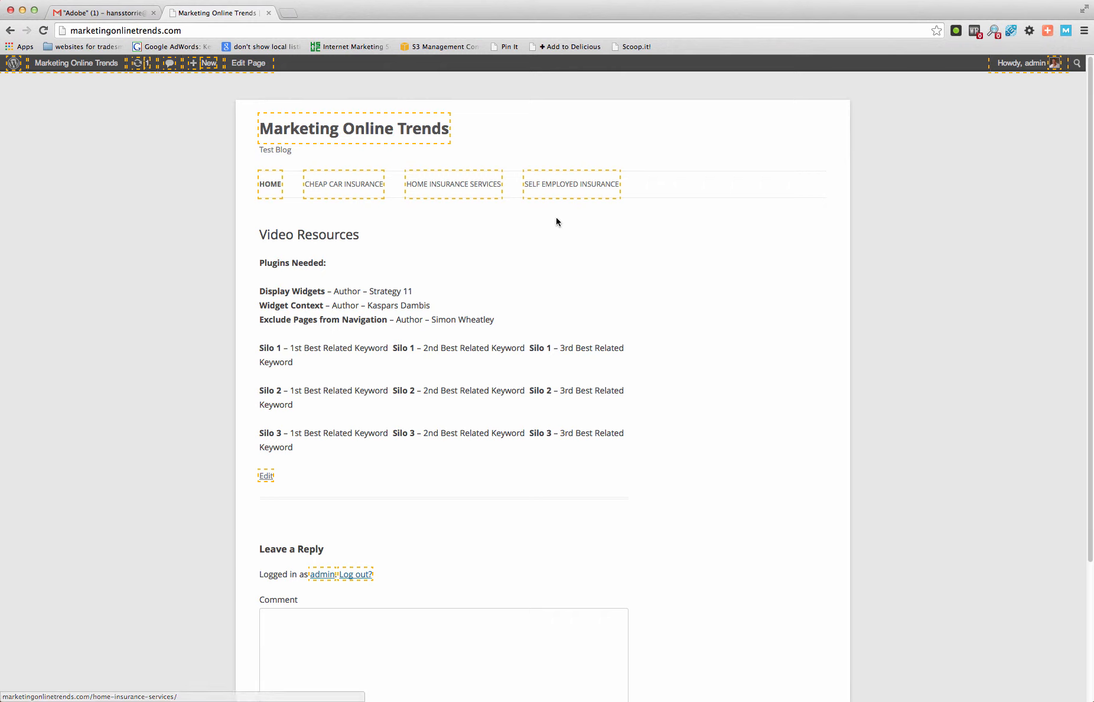
pyautogui.click(345, 184)
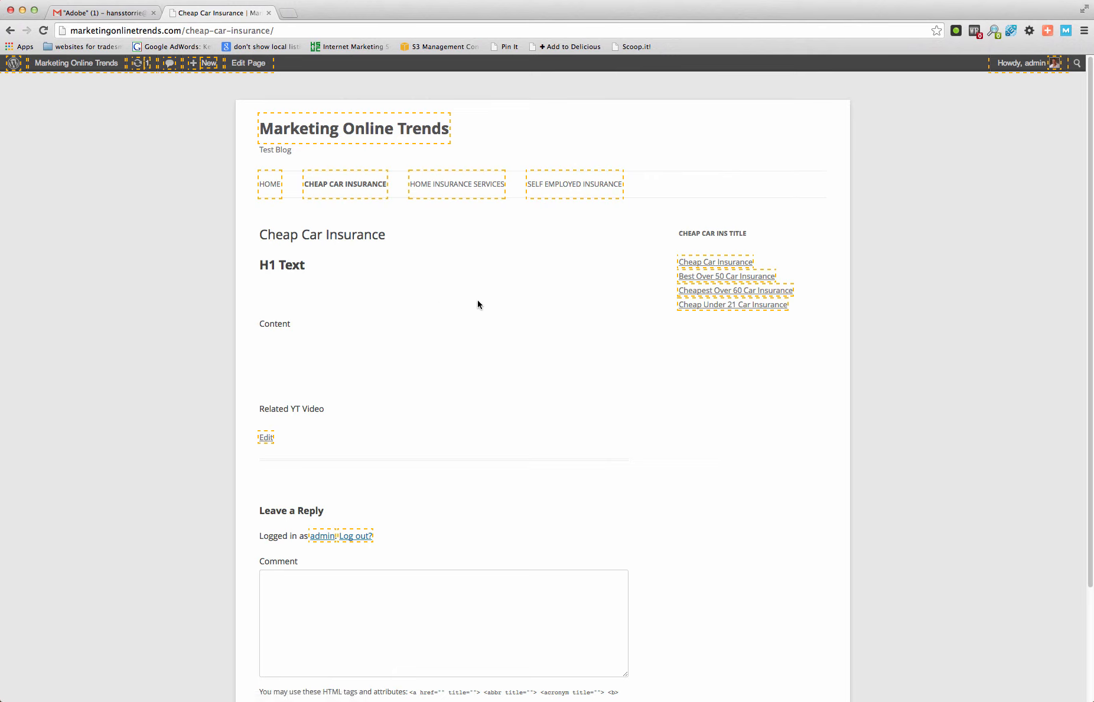
pyautogui.click(747, 281)
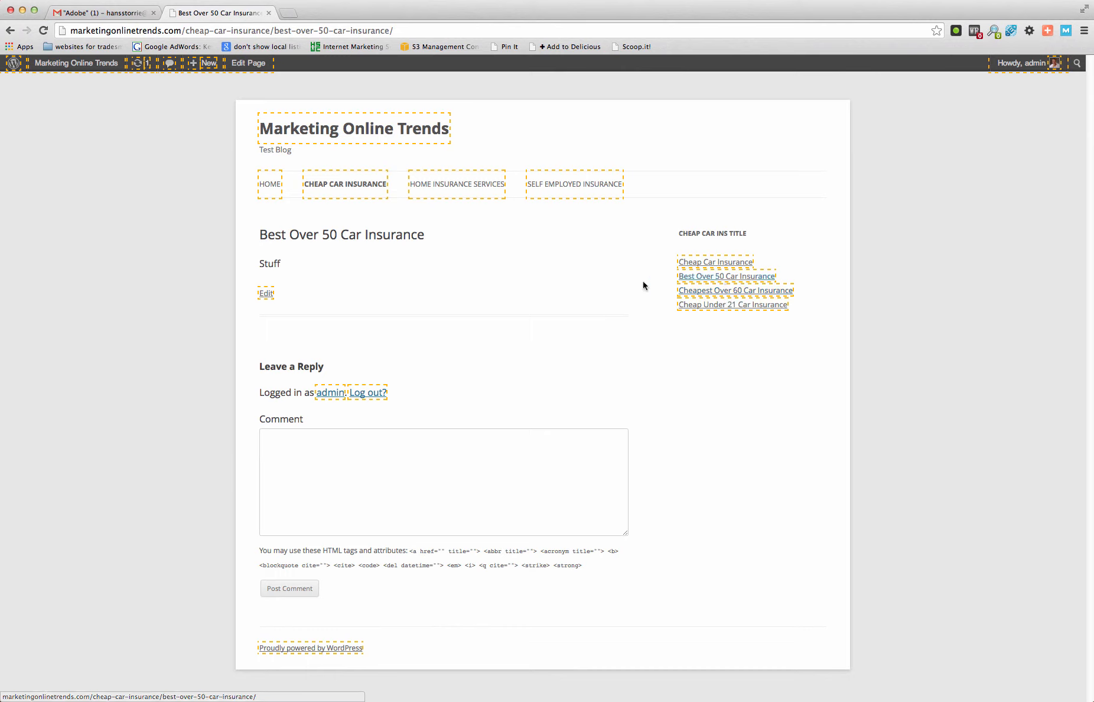
# - Open the live Home Insurance Services page and examine its sidebar menu and content layout
pyautogui.click(451, 185)
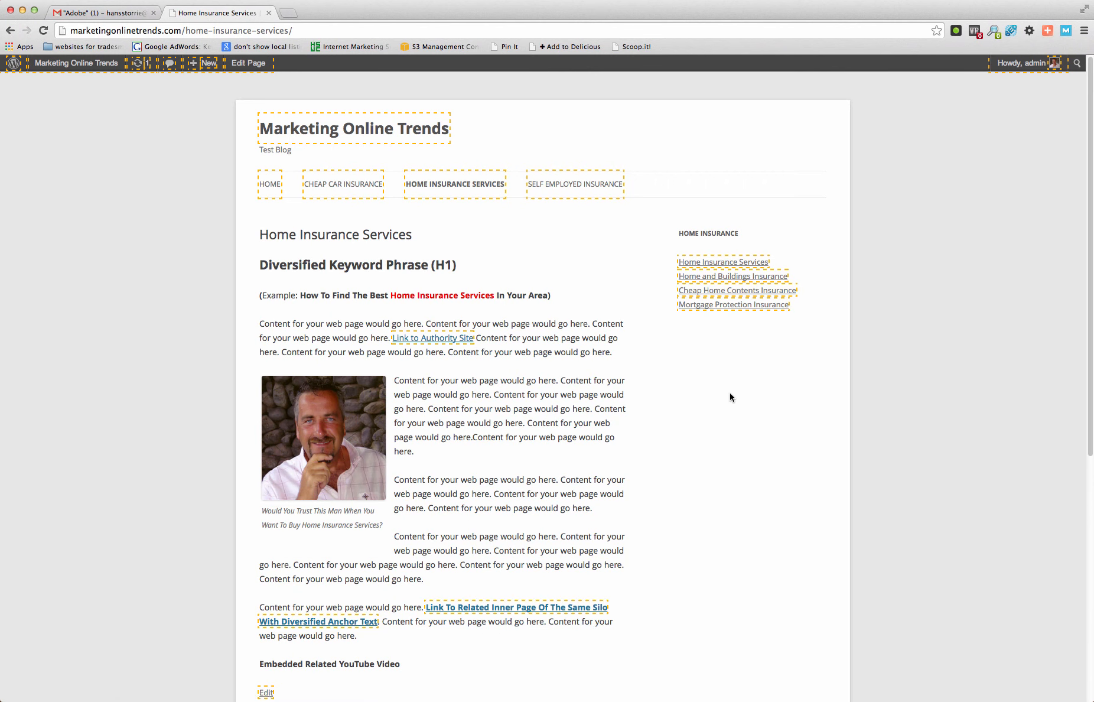
pyautogui.scroll(-2, 709, 407)
pyautogui.scroll(2, 712, 407)
pyautogui.scroll(-3, 669, 409)
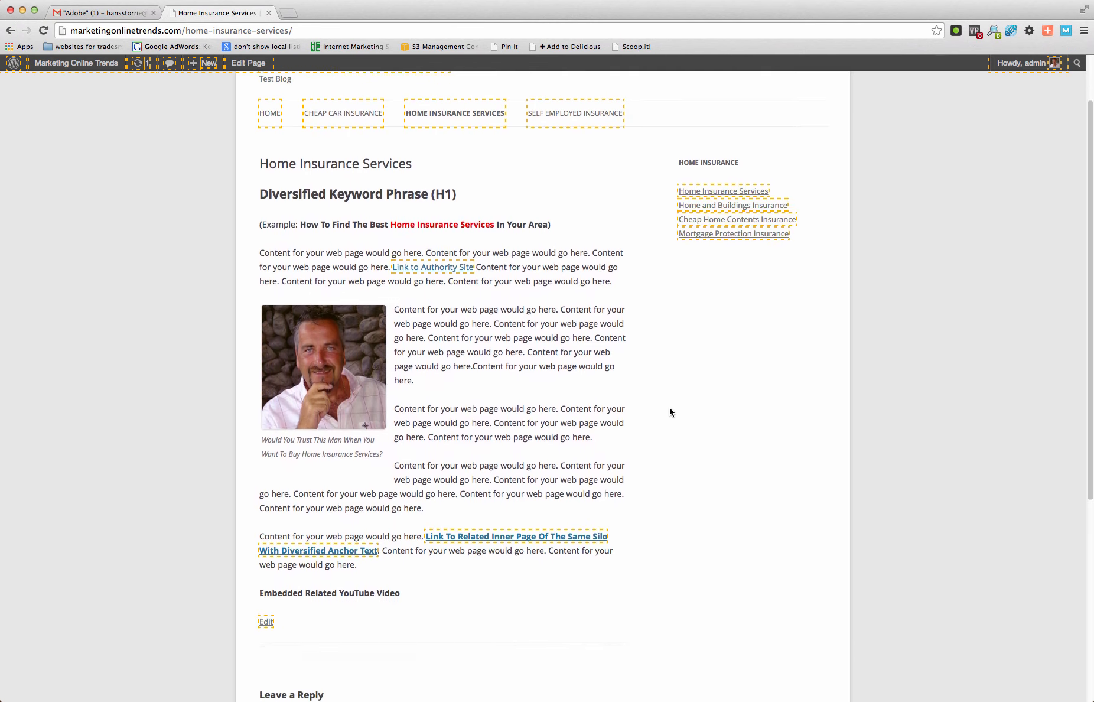
pyautogui.scroll(-2, 670, 411)
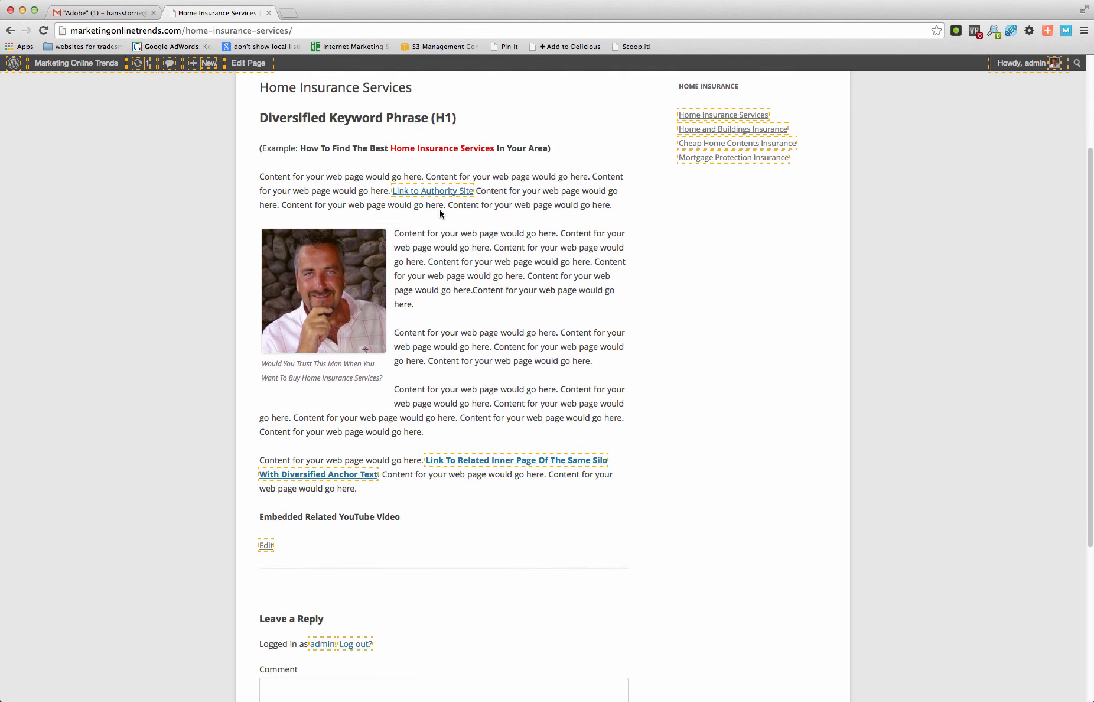
# - Check the sidebar menus on the live Self Employed Insurance, Cheap Car Insurance and Home Insurance Services pages, ending on Self Employed Insurance
pyautogui.scroll(5, 691, 379)
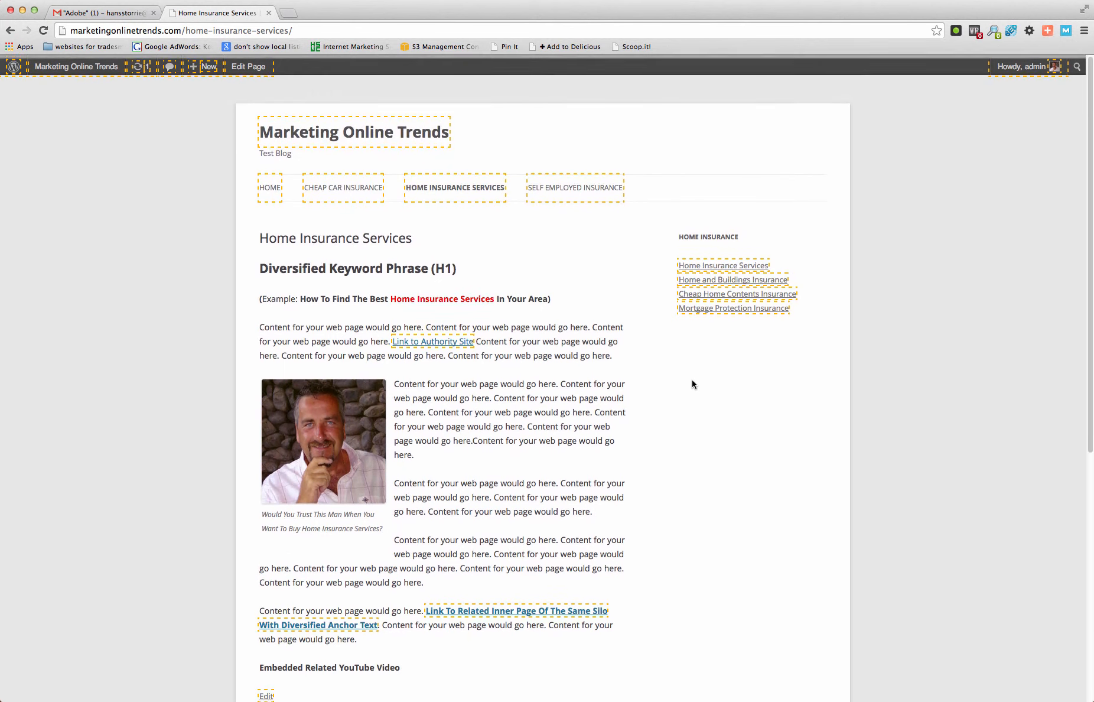
pyautogui.click(591, 185)
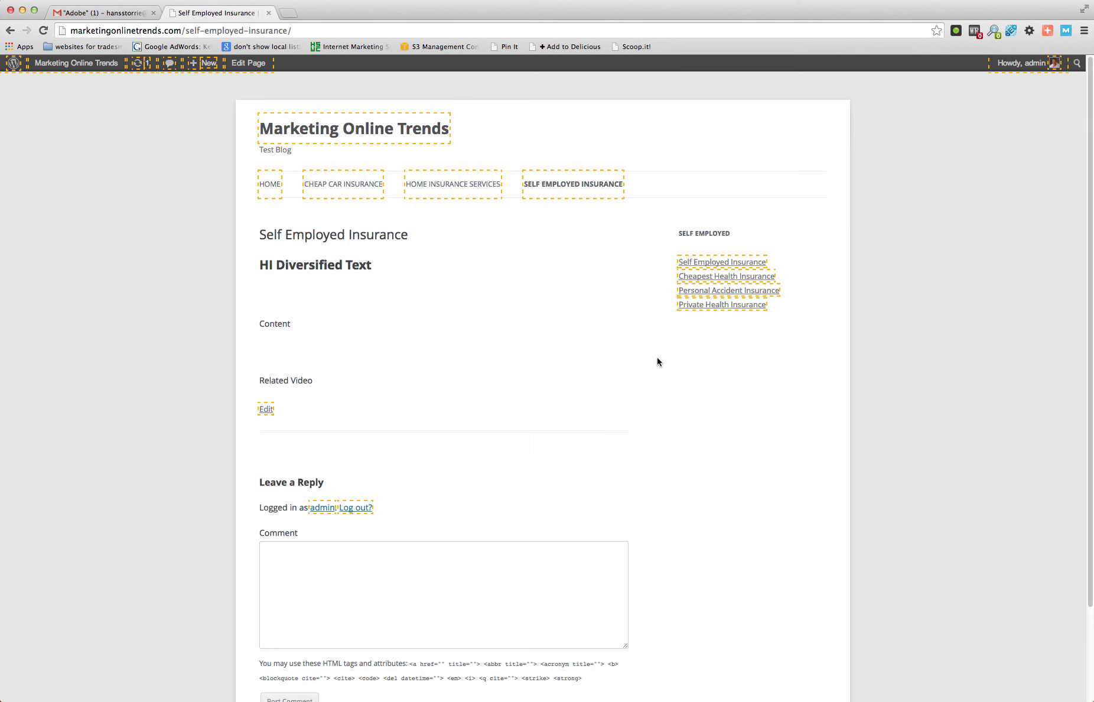
pyautogui.click(351, 186)
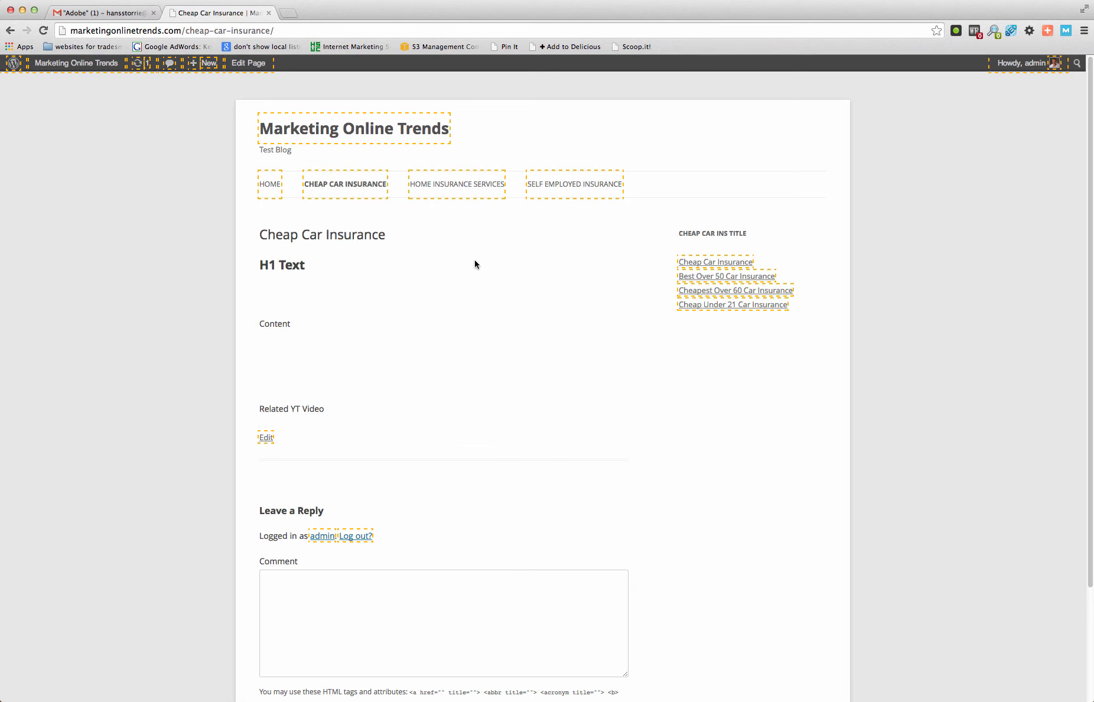
pyautogui.click(466, 186)
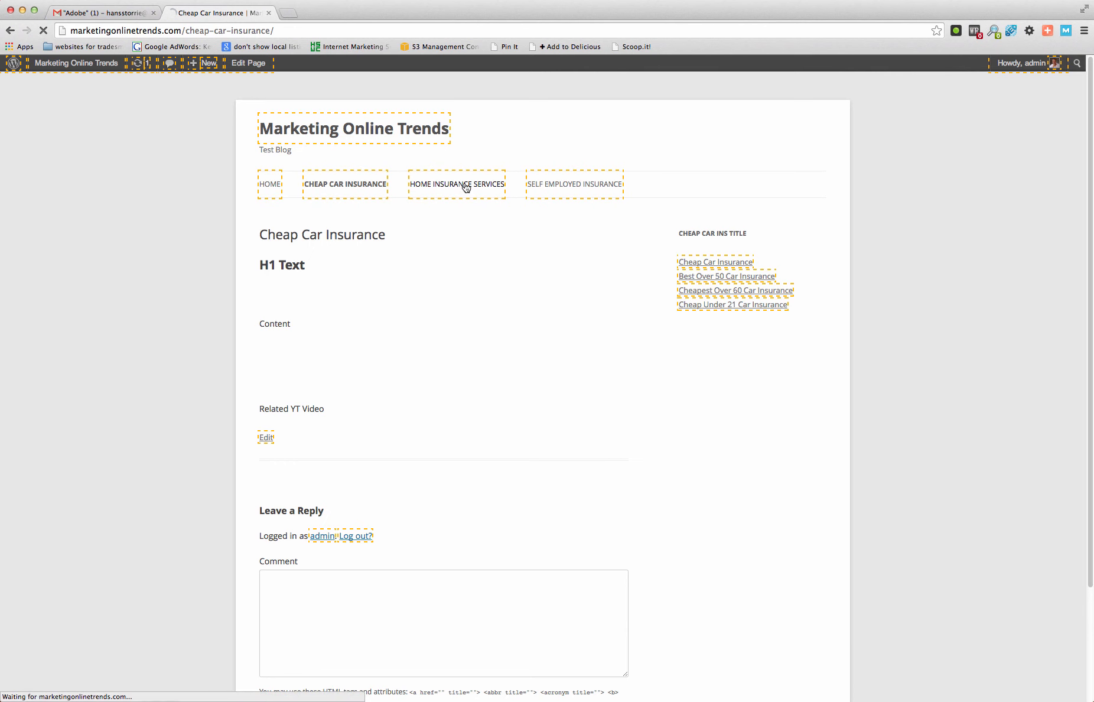
pyautogui.click(558, 189)
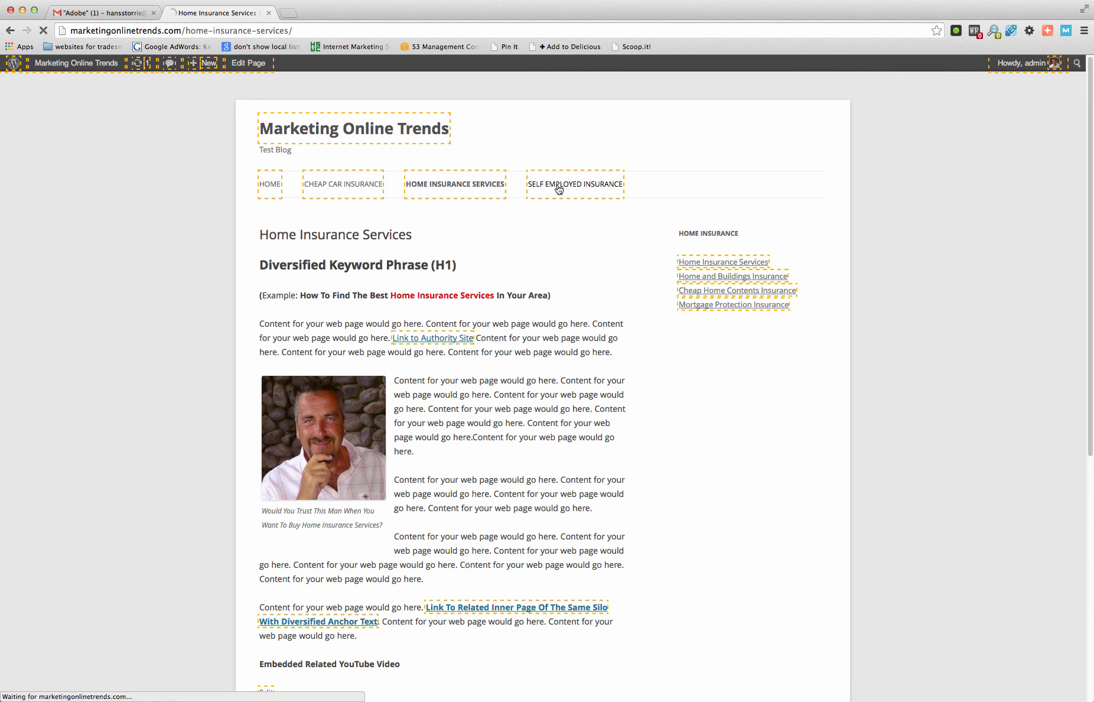
pyautogui.scroll(-3, 558, 423)
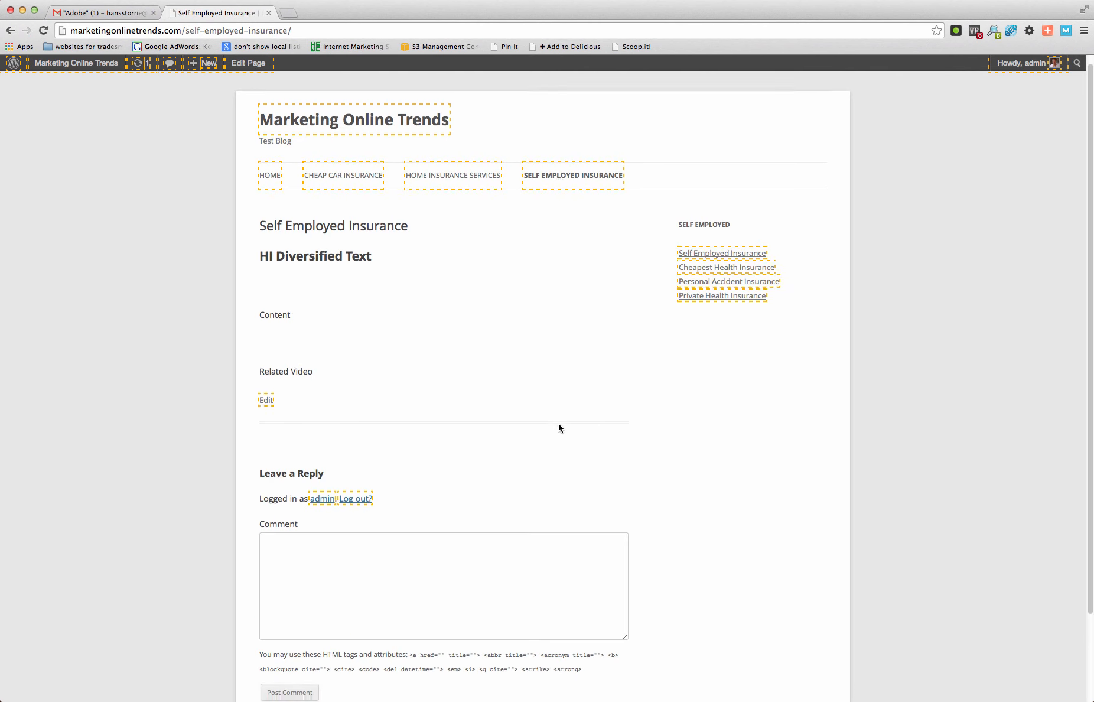